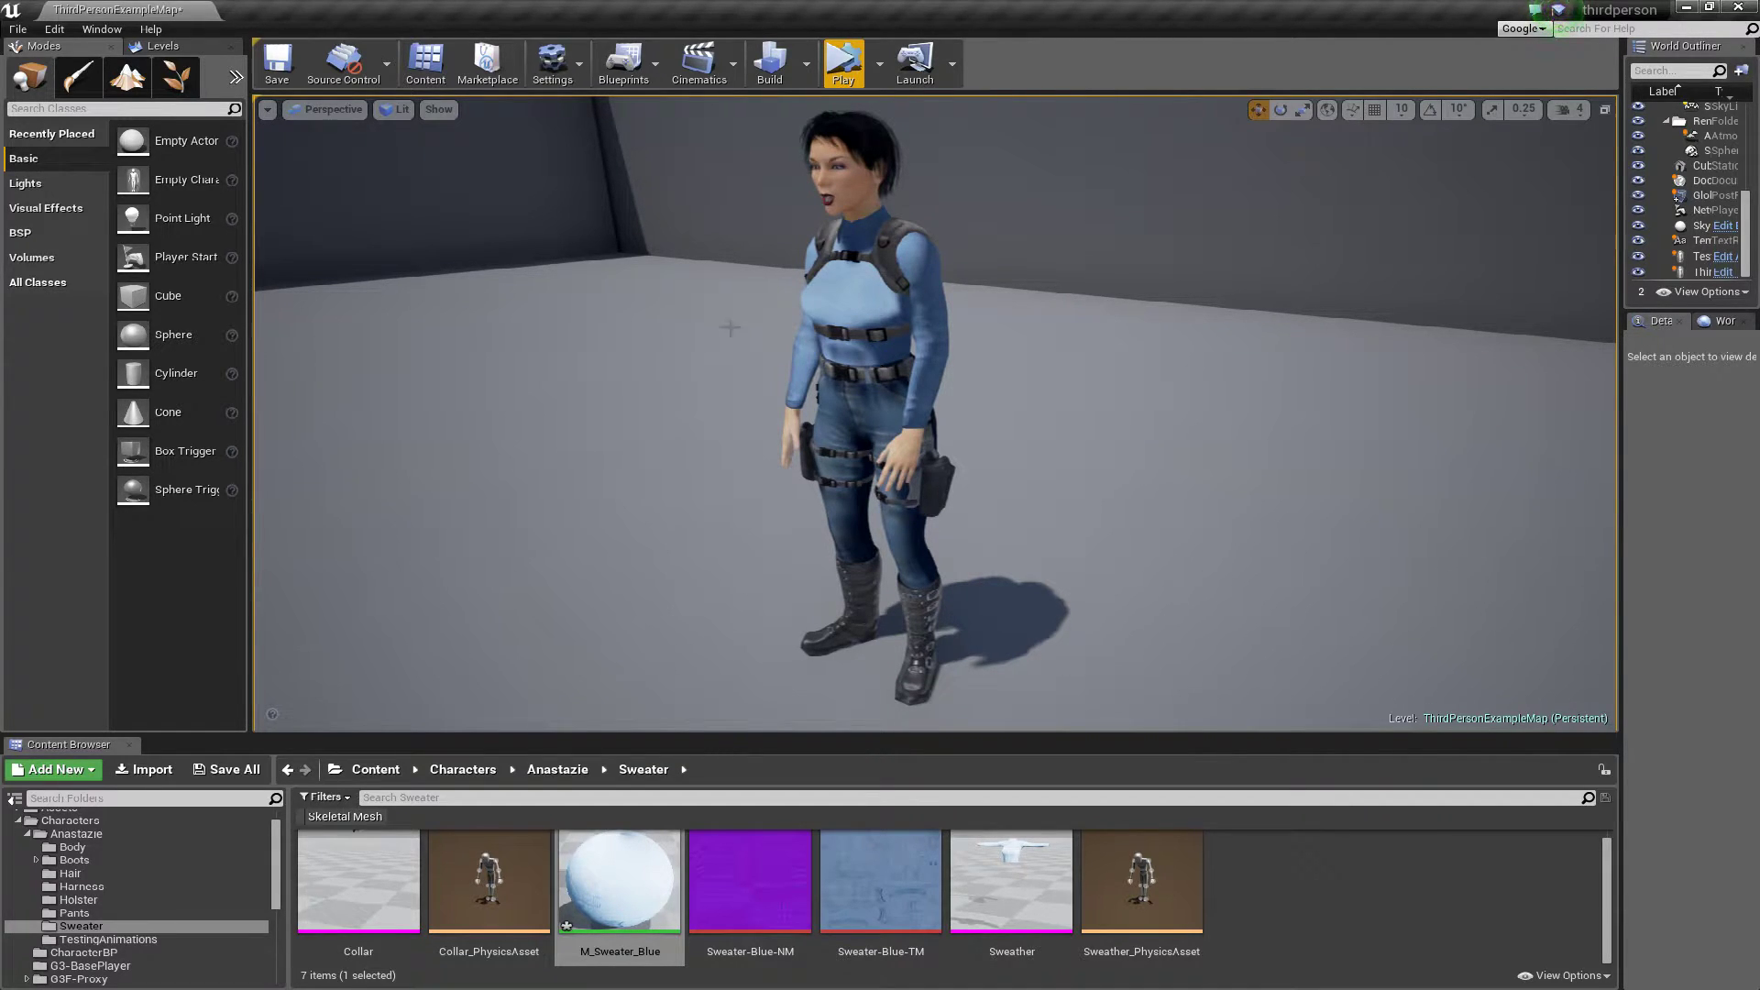
Show the contents of the Anastazie folder in the Content Browser
{"action": "left_click", "coordinate": [103, 837]}
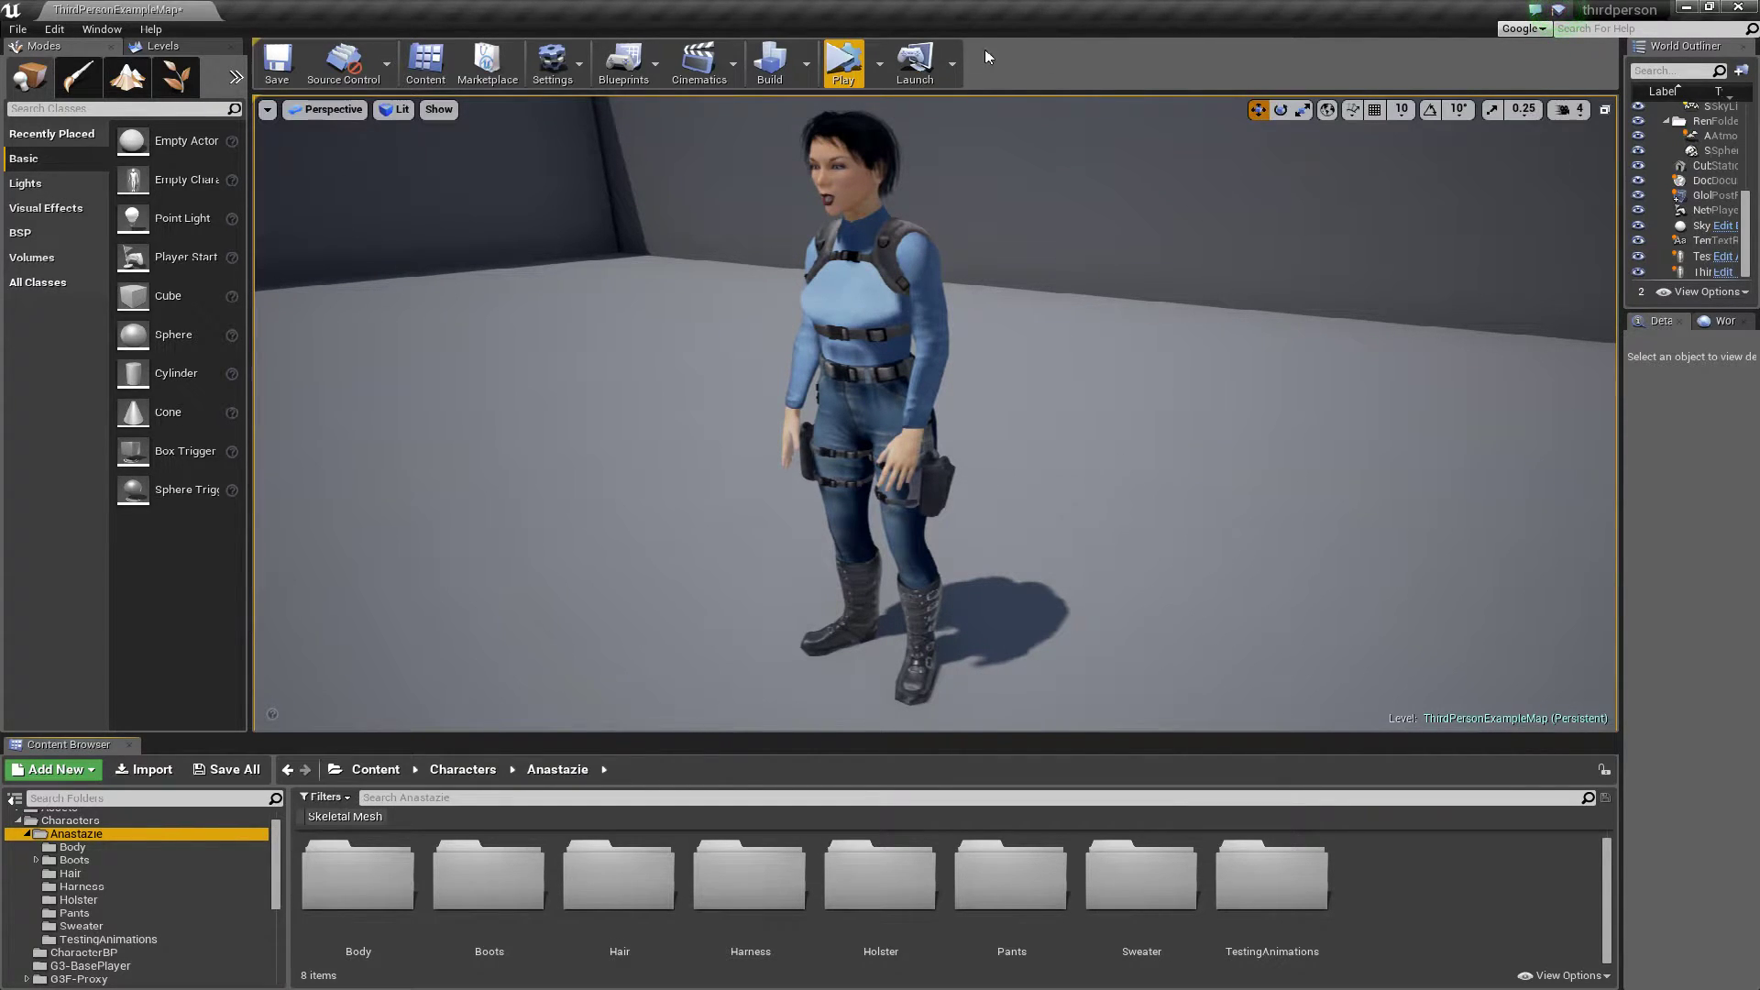
Play the level to preview Anastazie animating, then stop the preview
{"action": "left_click", "coordinate": [844, 66]}
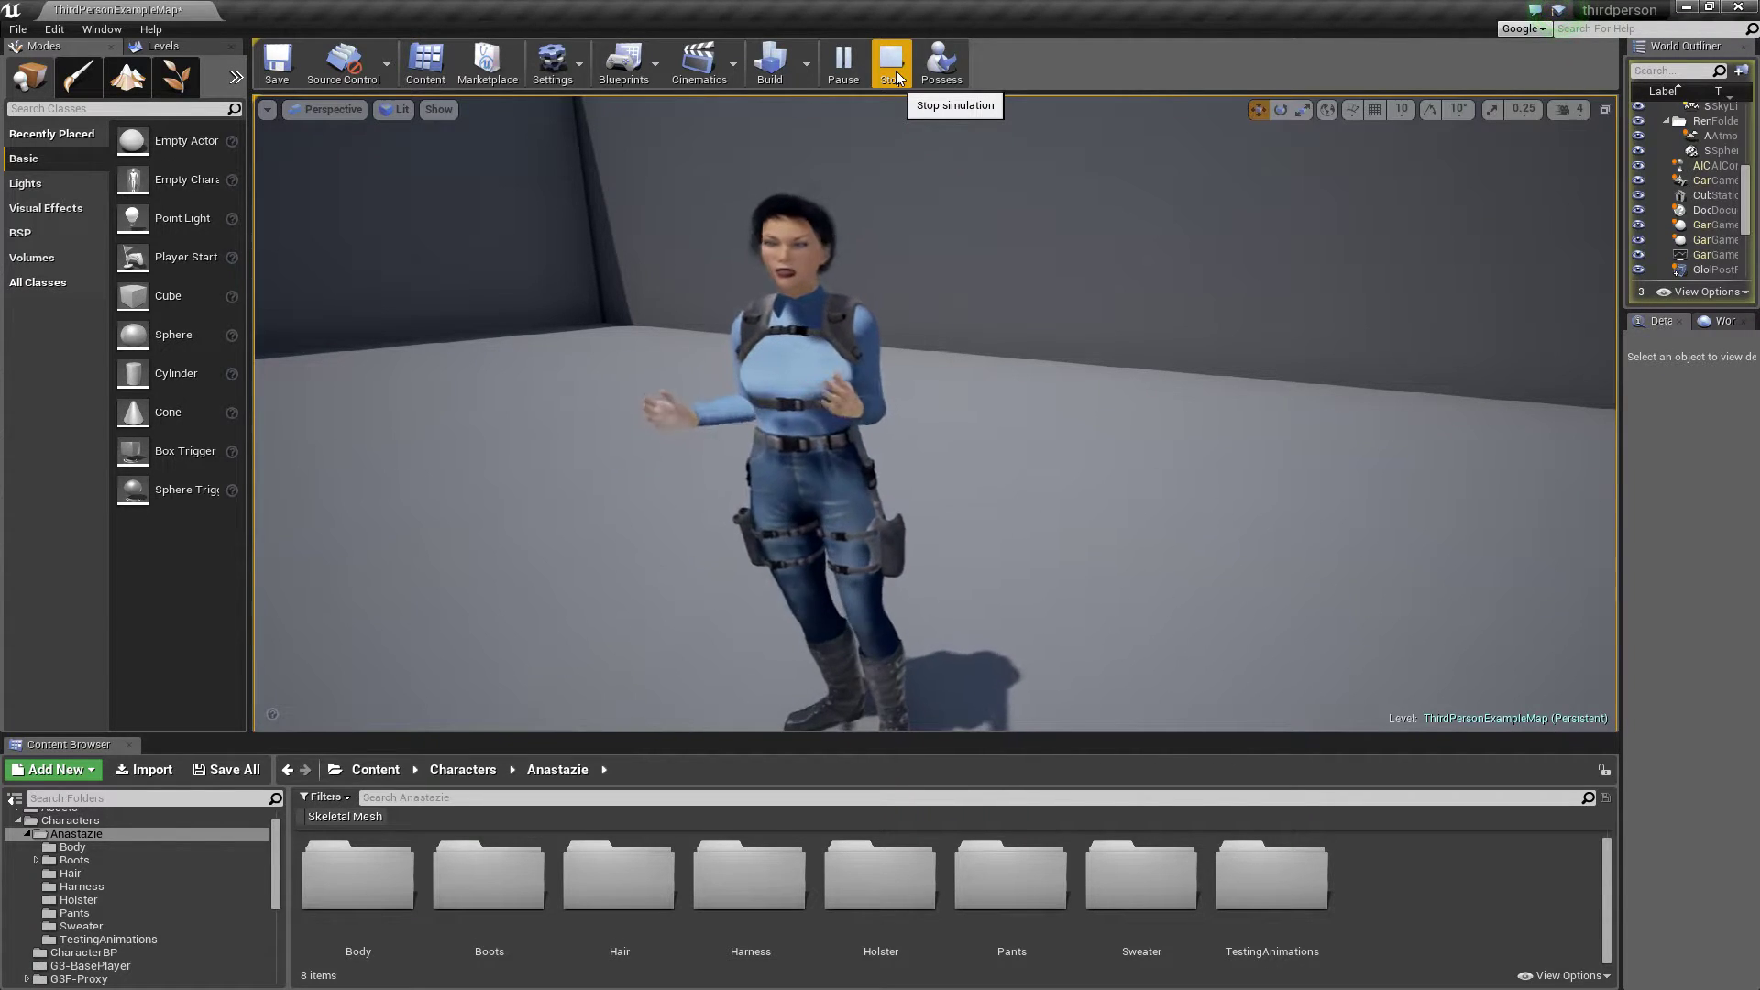
{"action": "left_click", "coordinate": [895, 70]}
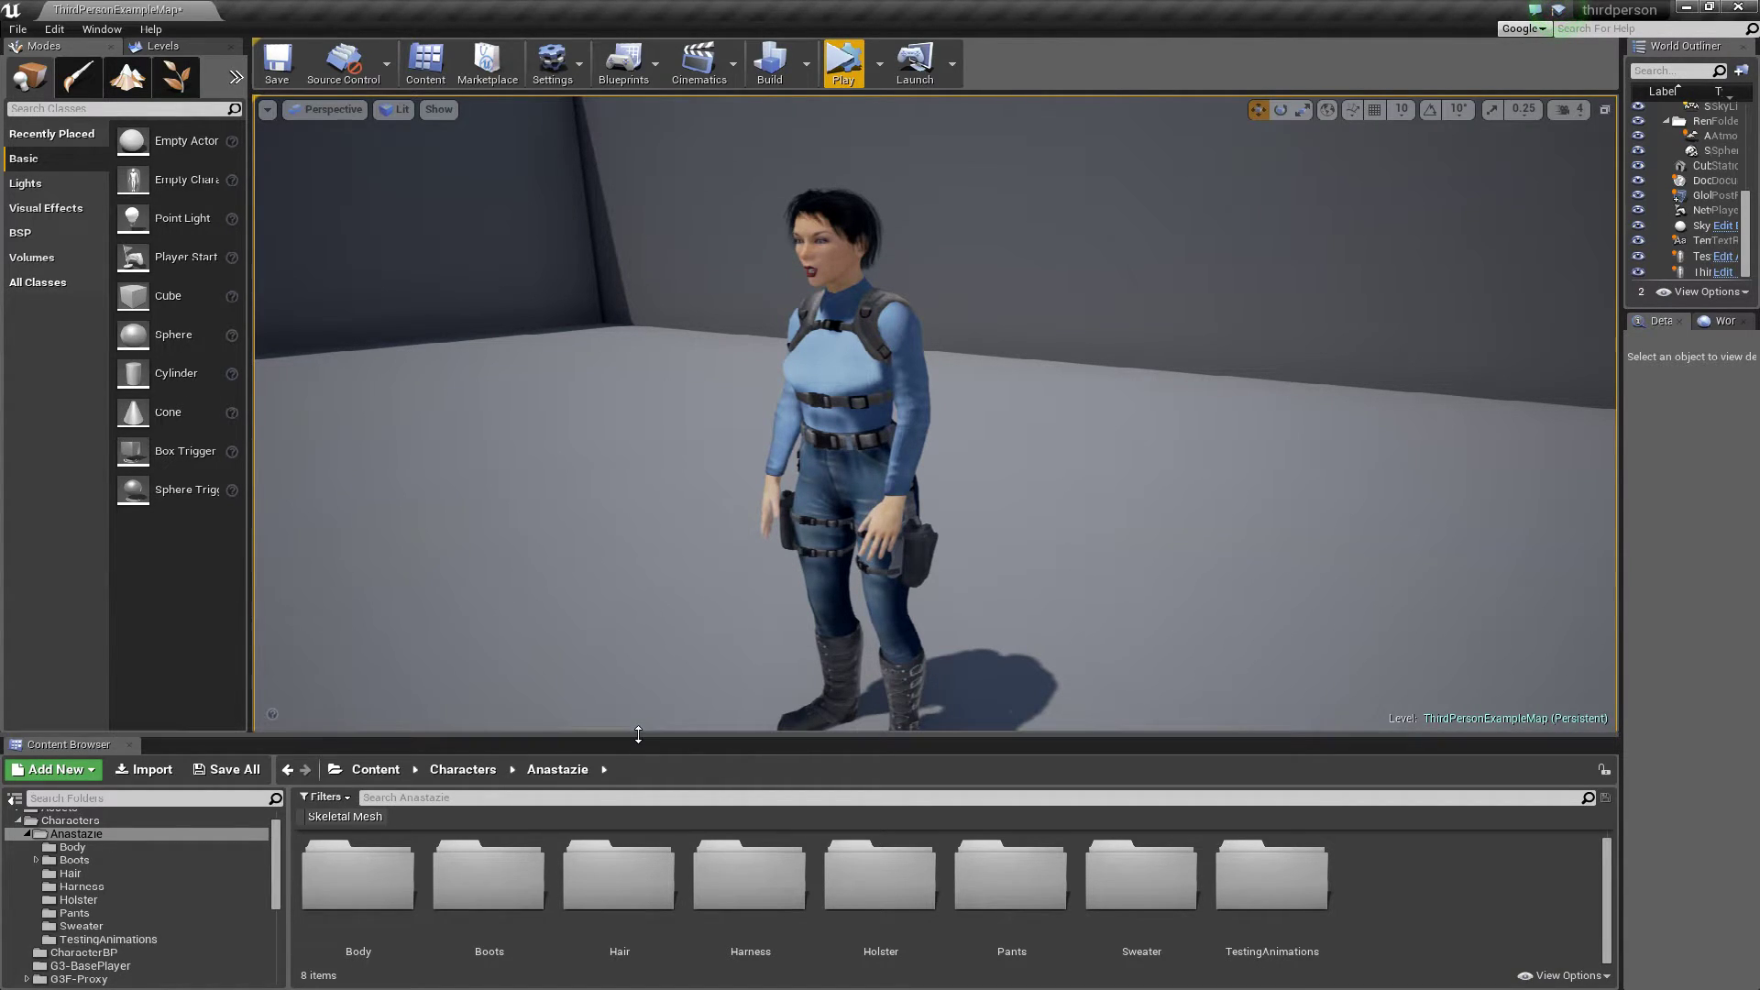
{"action": "left_click_drag", "start_coordinate": [638, 735], "coordinate": [605, 642]}
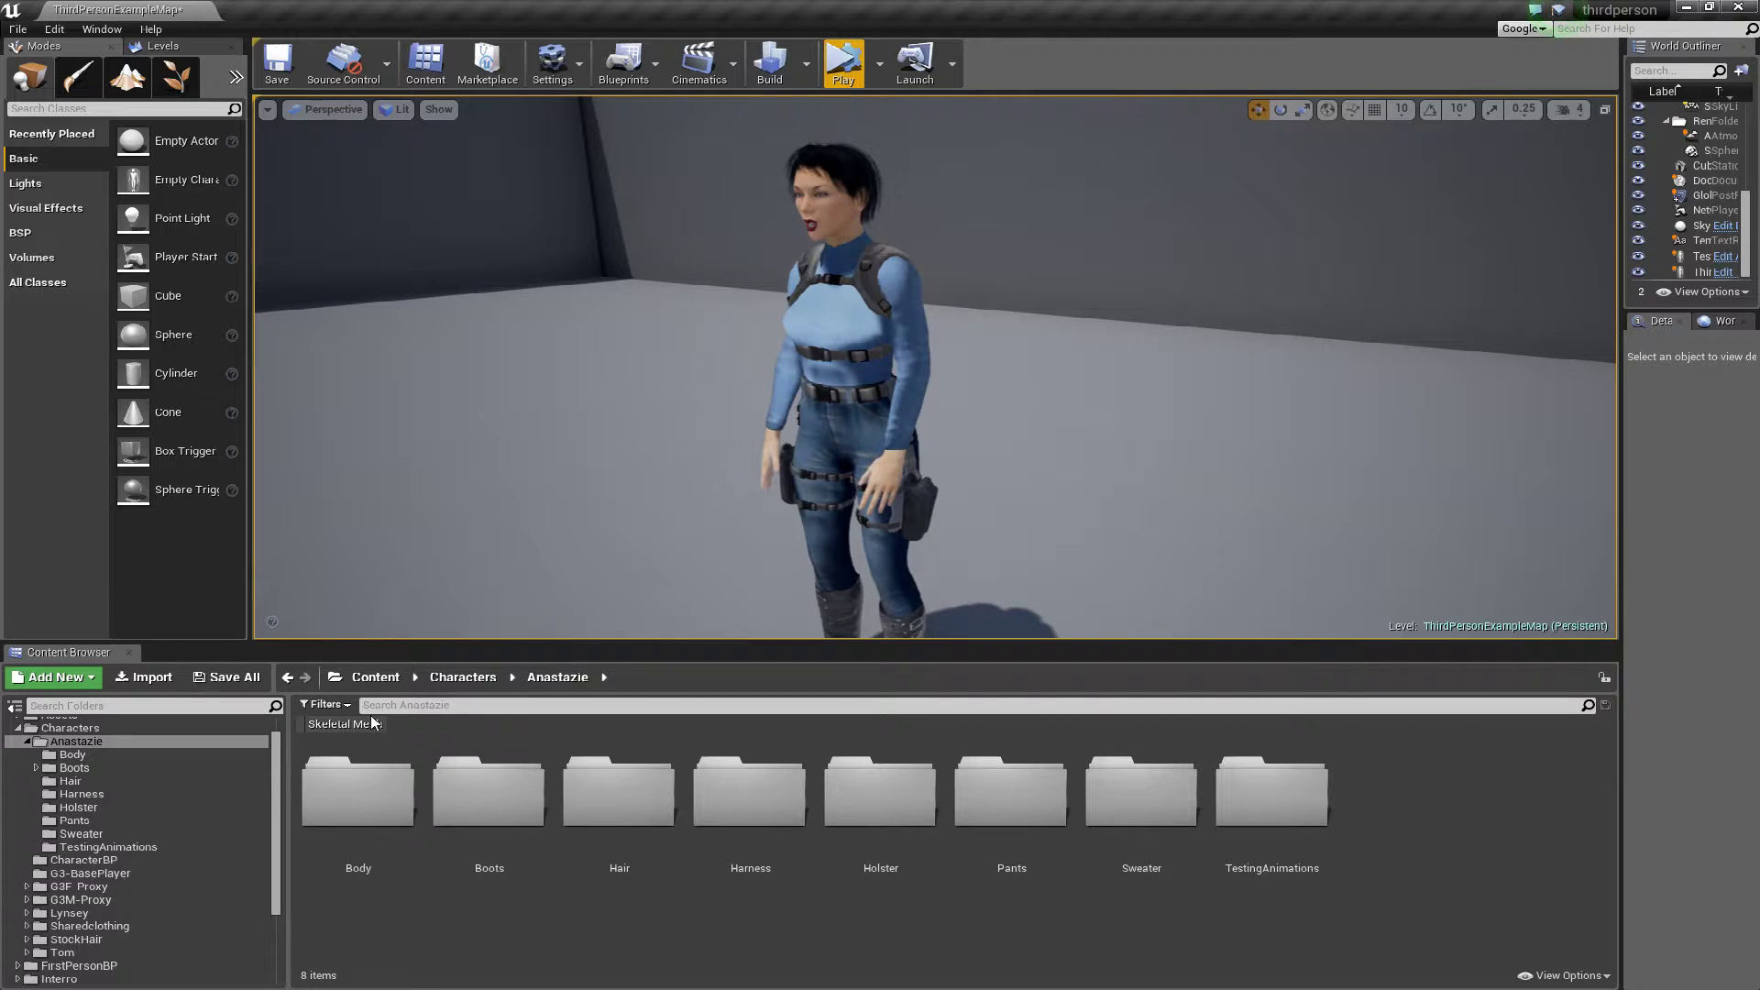
Tilt the view down and bring Anastazie's legs and boots closer into view
{"action": "right_click_drag", "start_coordinate": [894, 449], "coordinate": [962, 447]}
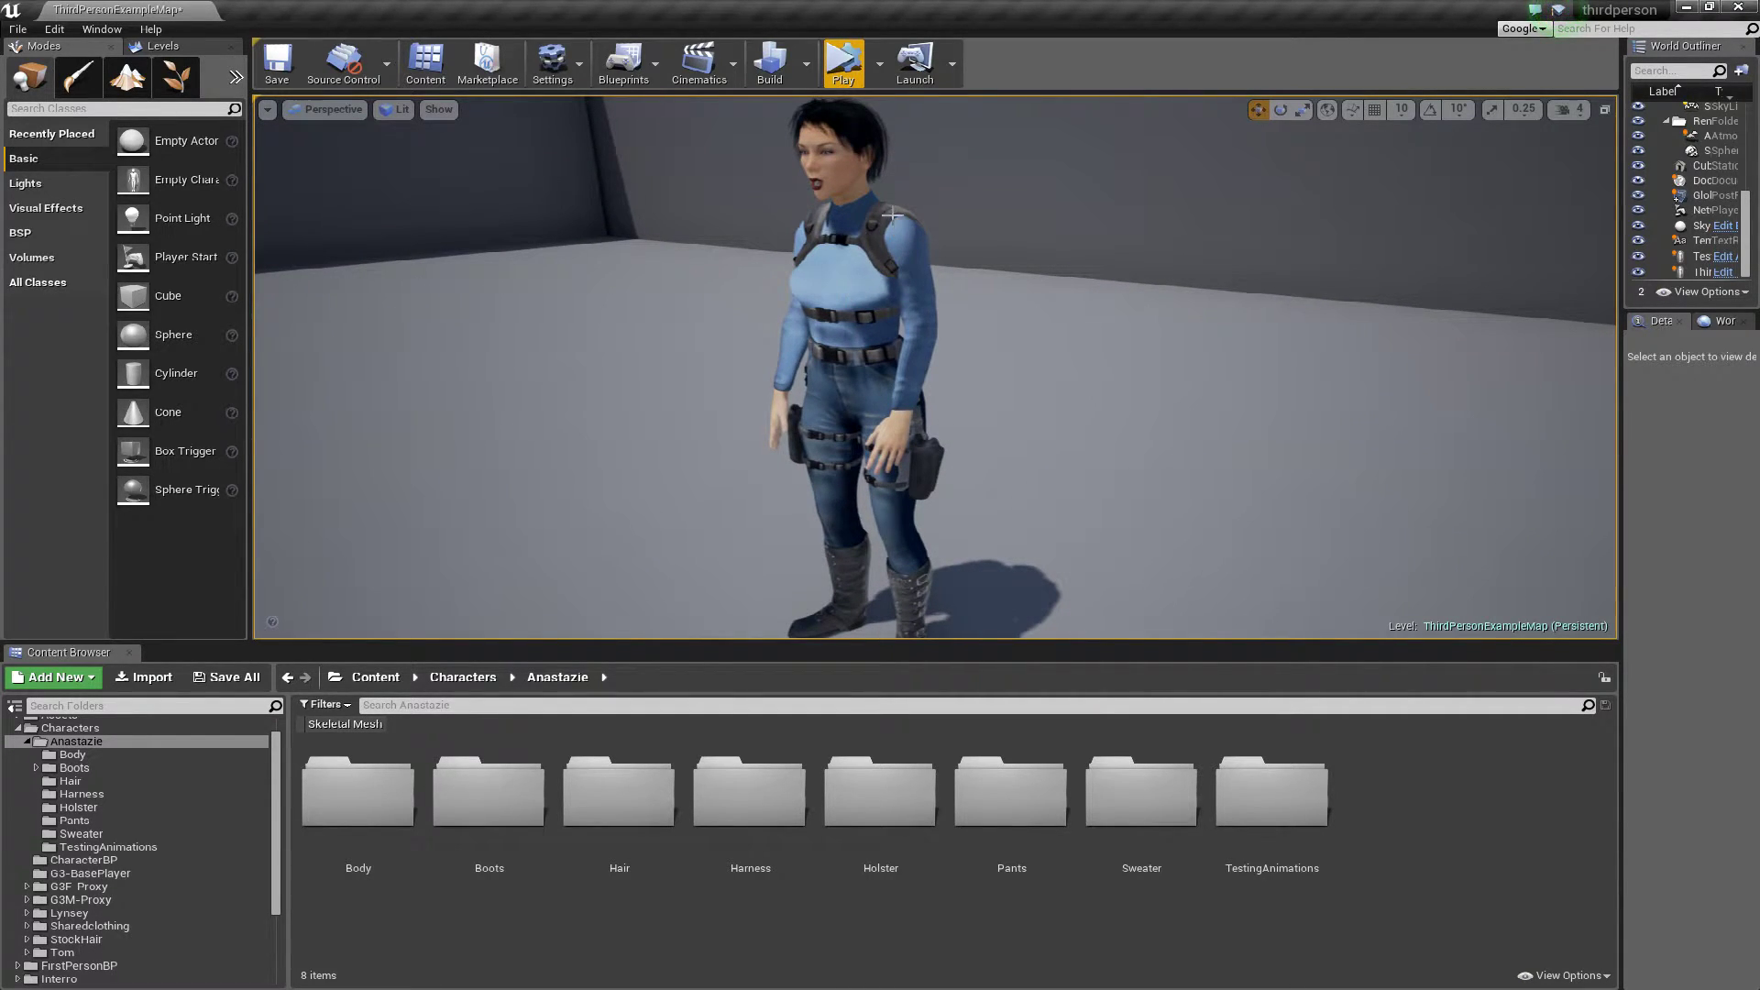
{"action": "mouse_move", "coordinate": [892, 215]}
{"action": "right_mouse_down"}
{"action": "mouse_move", "coordinate": [894, 240]}
{"action": "mouse_move", "coordinate": [878, 198]}
{"action": "right_mouse_up"}
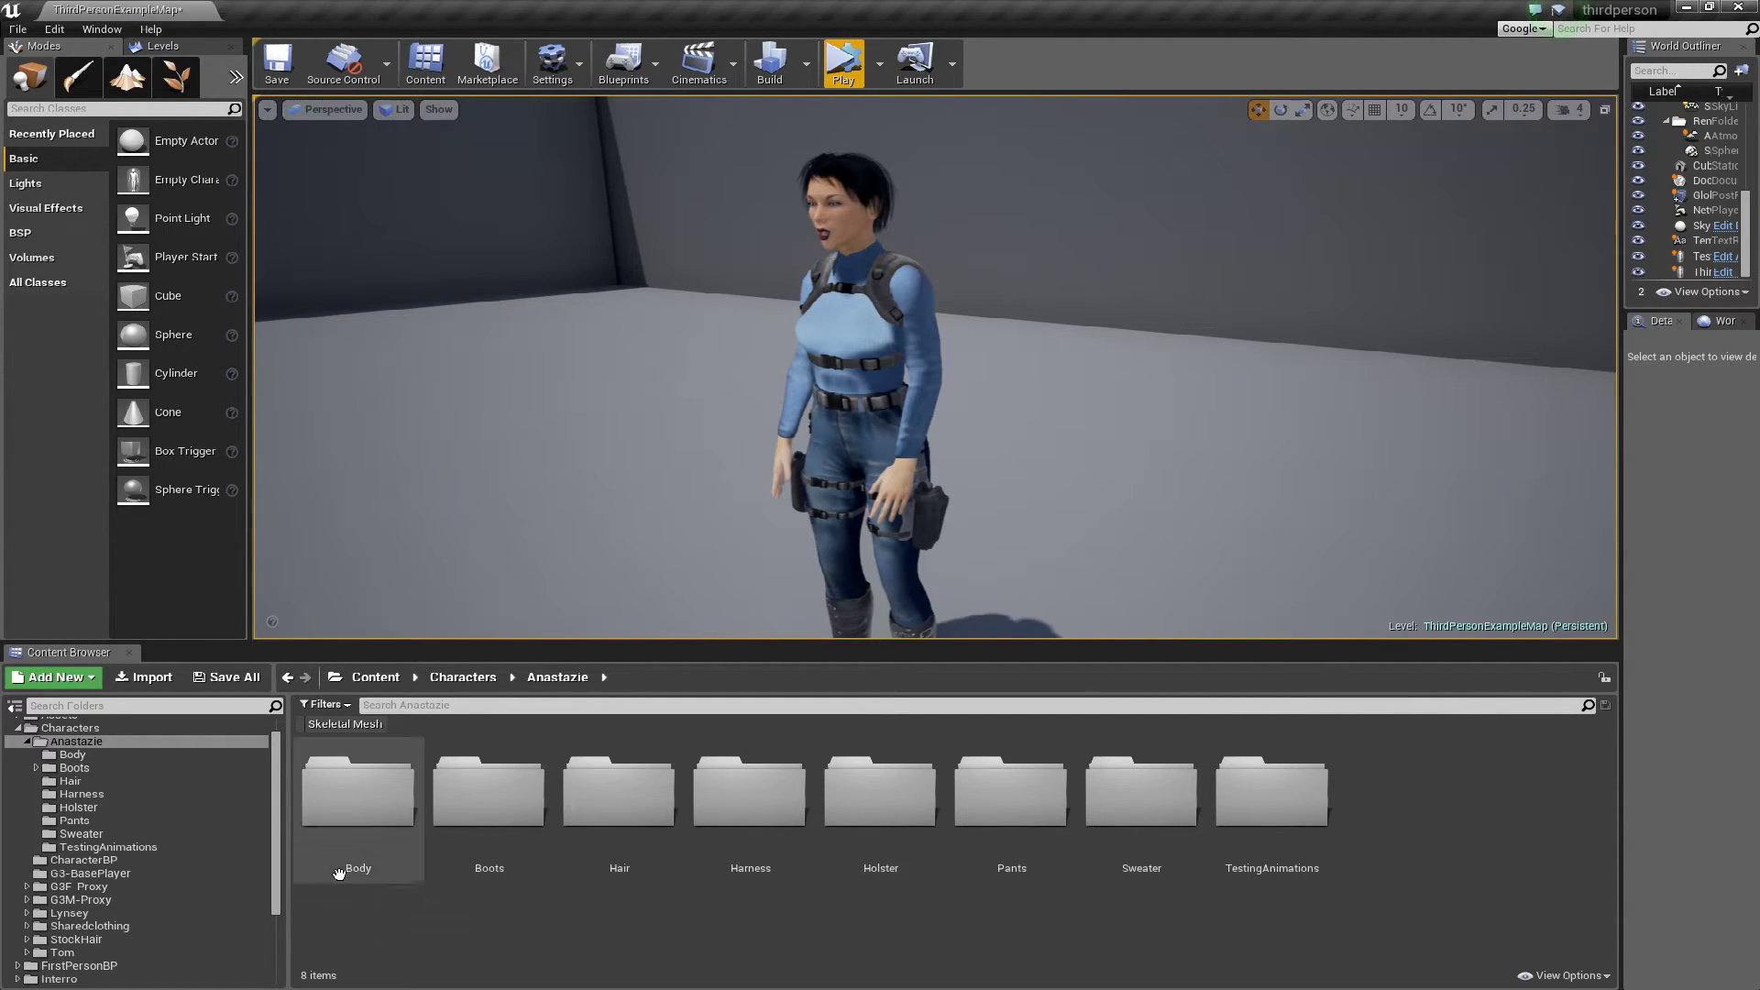
Open Anastazie's Boots folder, inspect the Boots mesh in its editor, then close it
{"action": "left_click", "coordinate": [126, 862]}
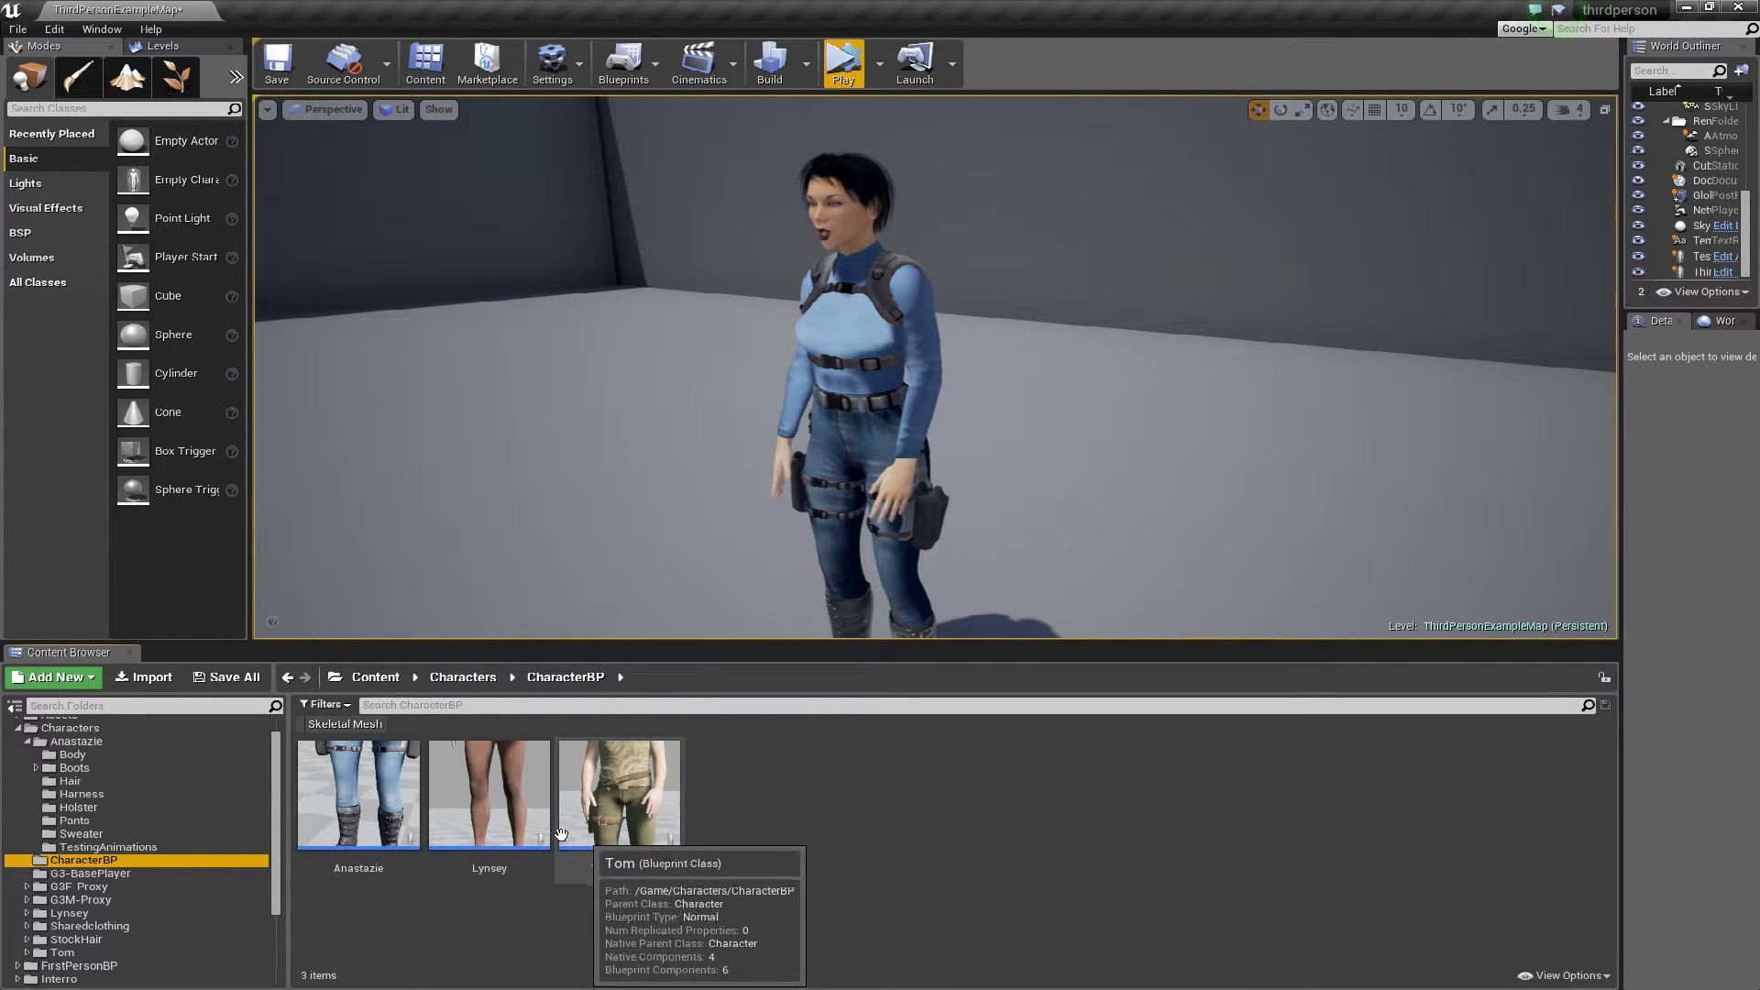
{"action": "left_click", "coordinate": [110, 766]}
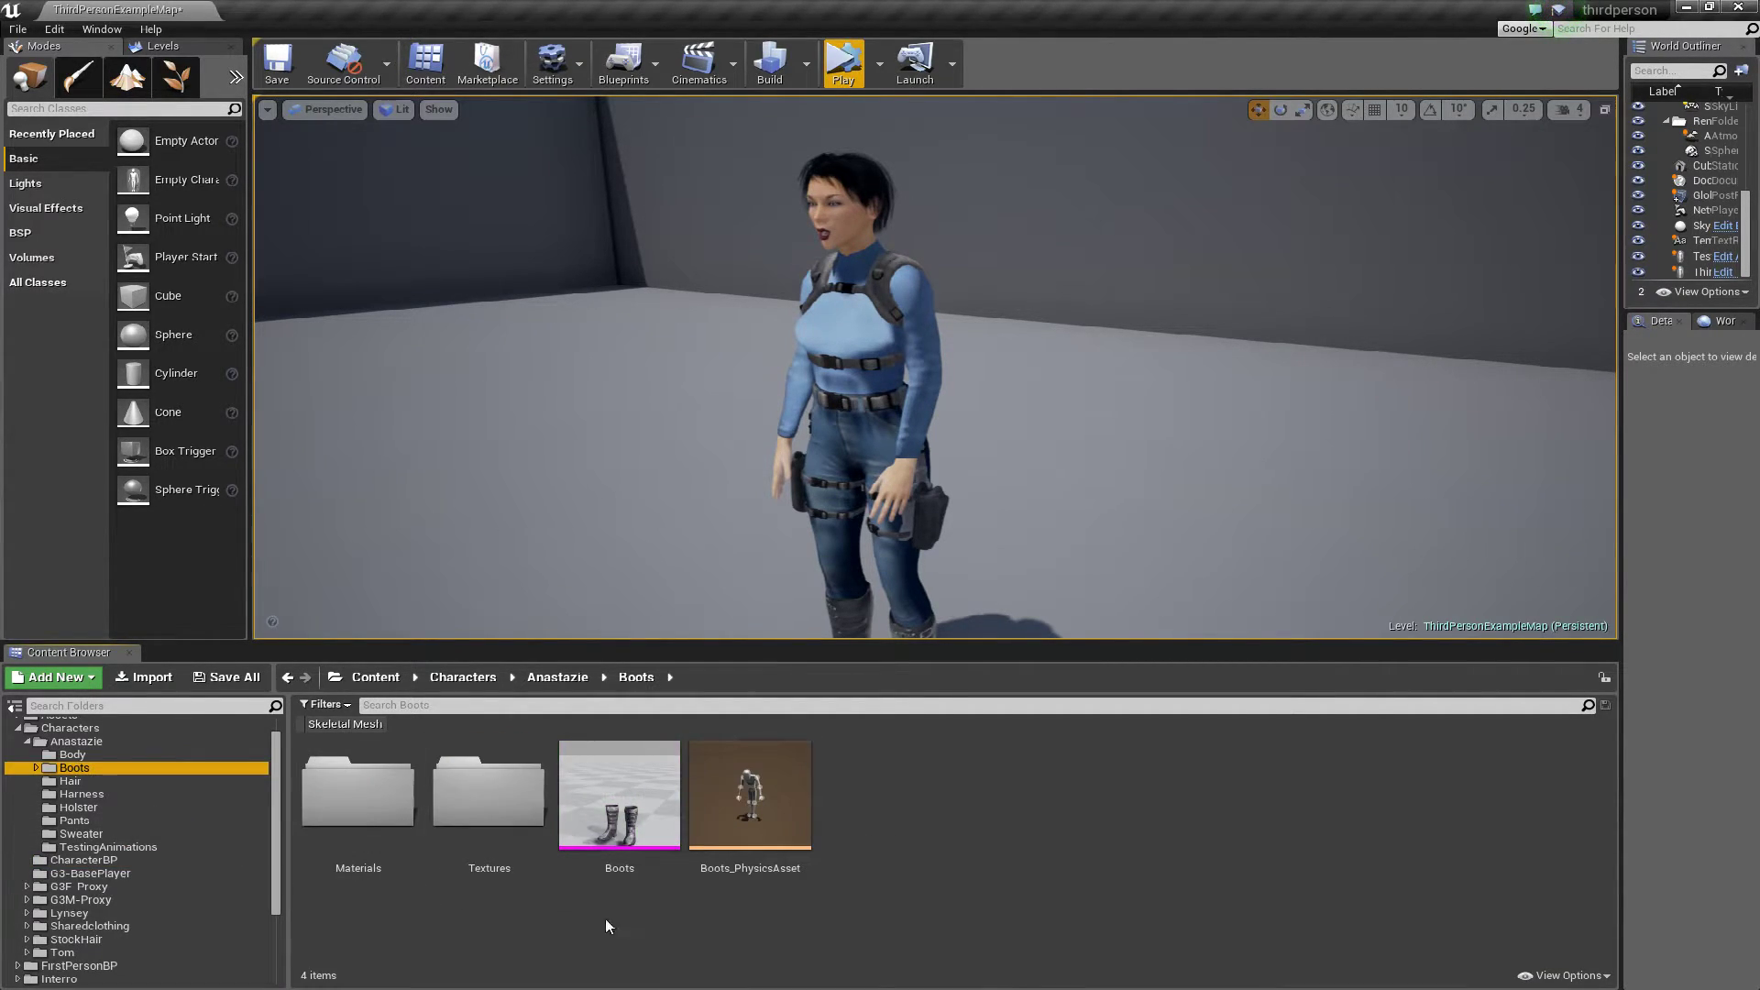
{"action": "left_click", "coordinate": [623, 807]}
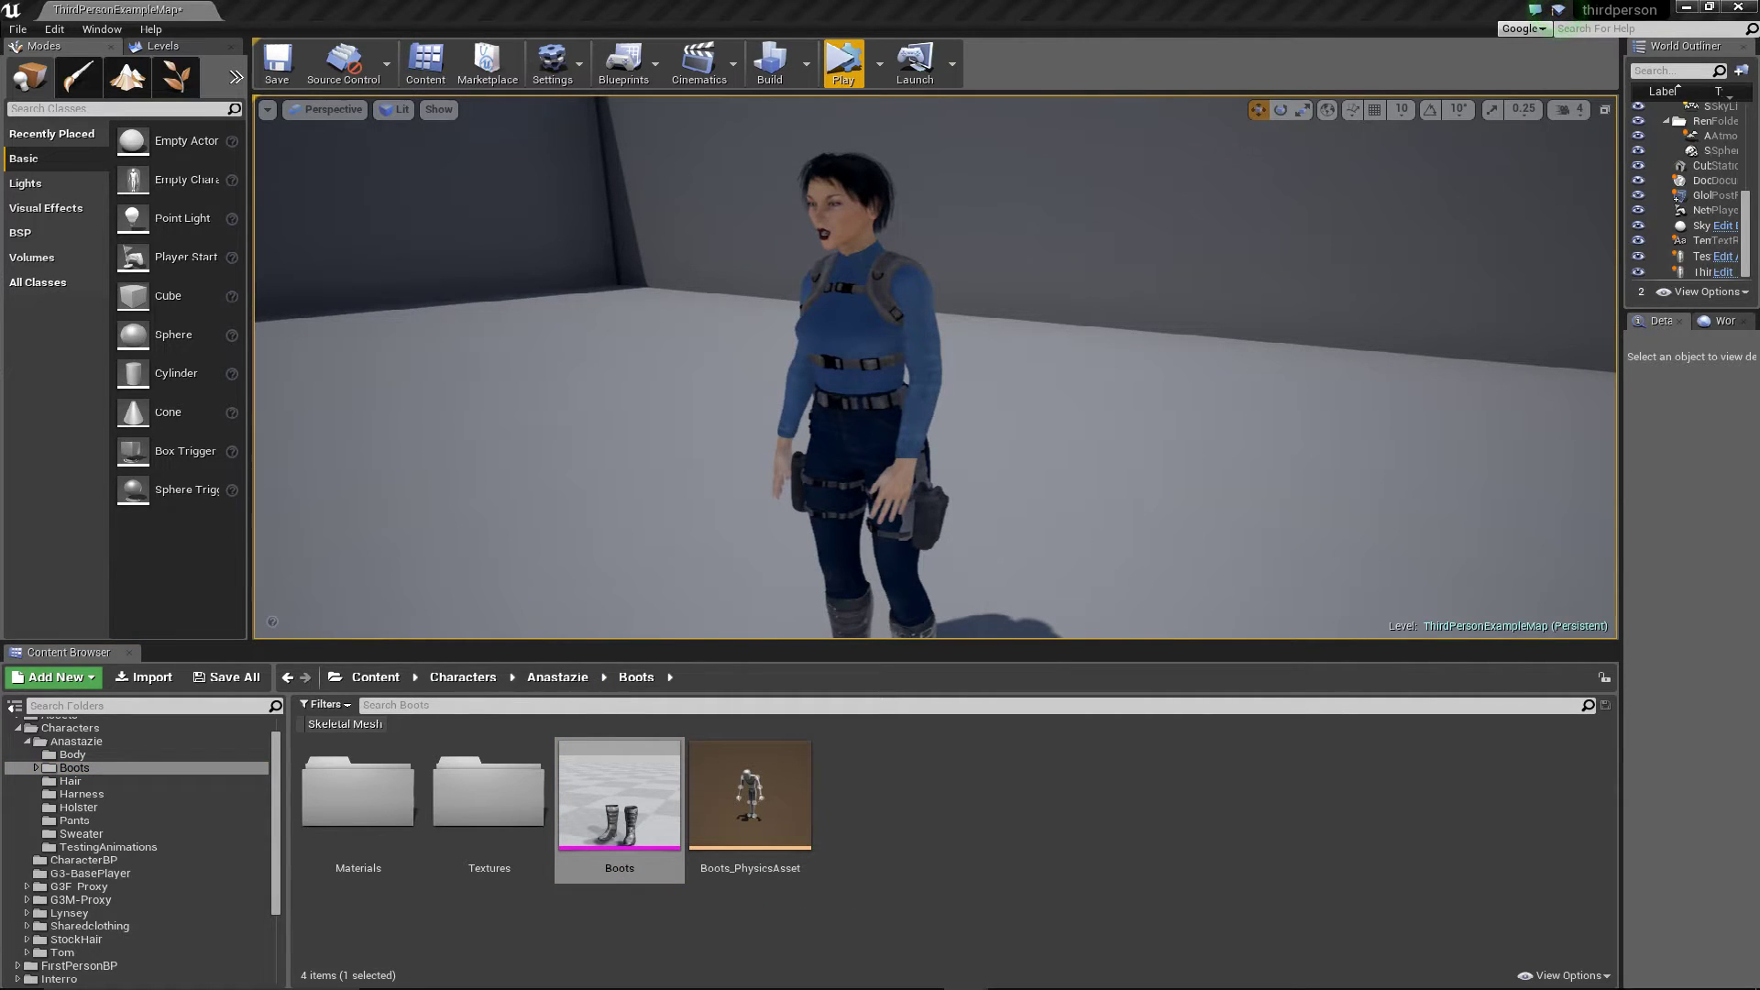
{"action": "key", "text": "Return"}
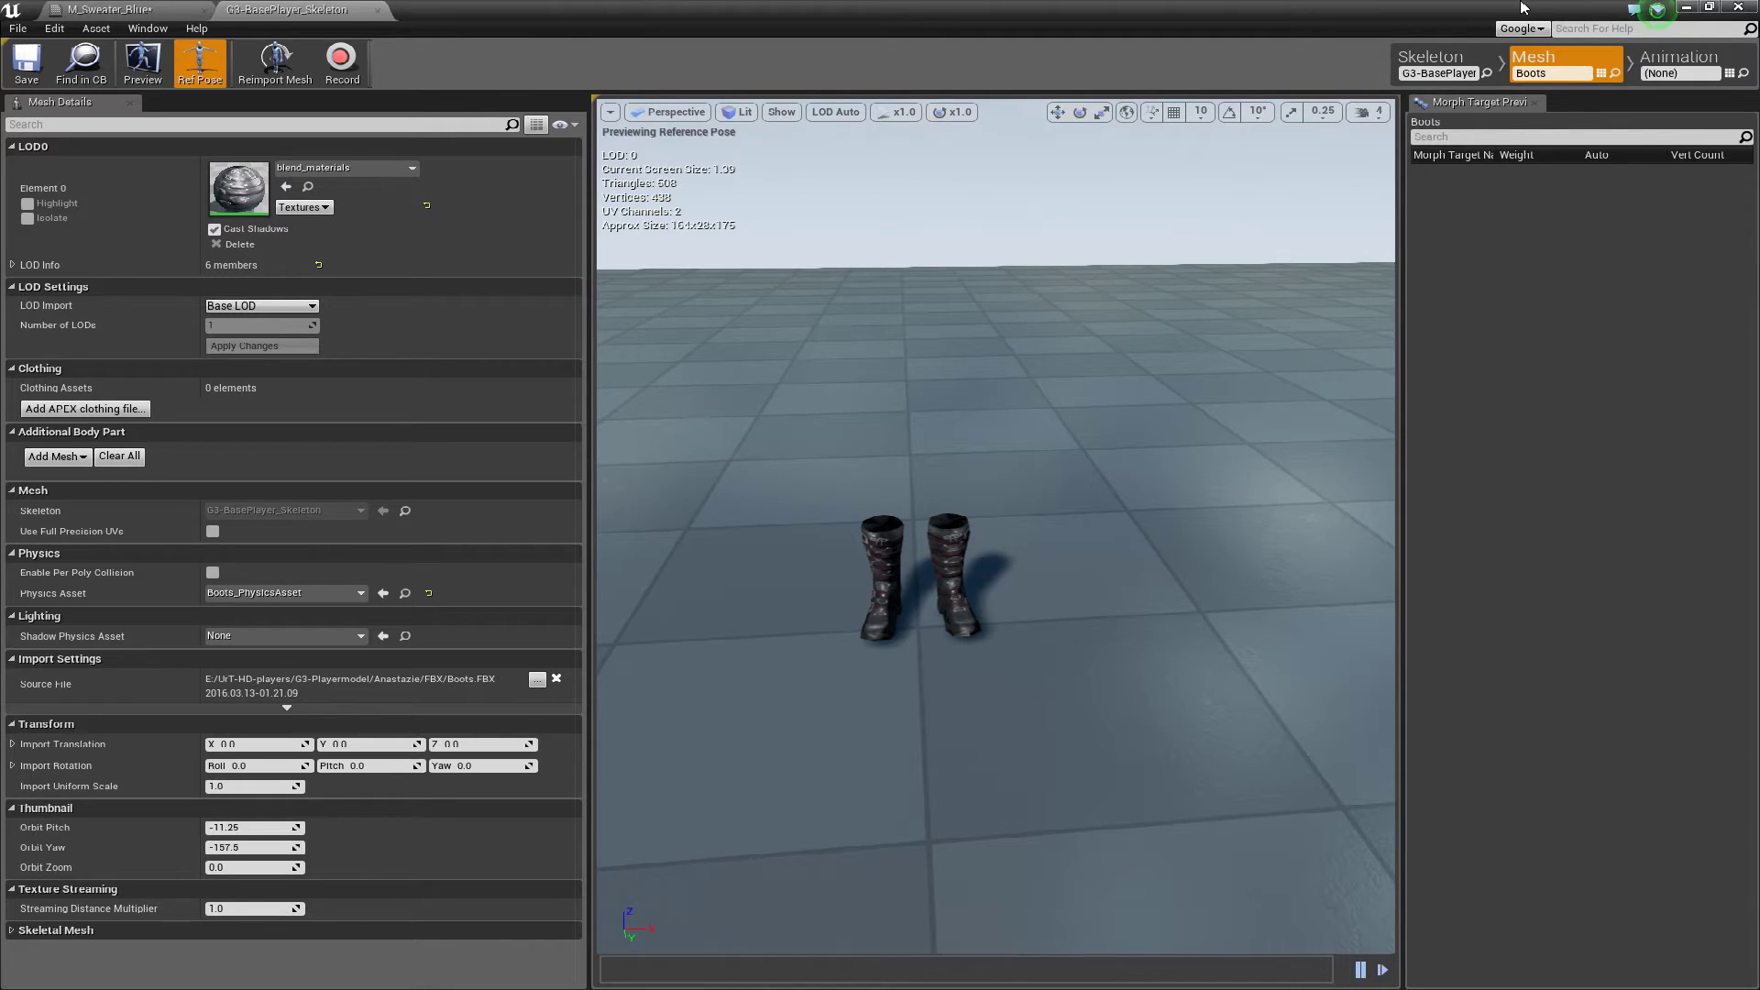
{"action": "left_click", "coordinate": [1738, 7]}
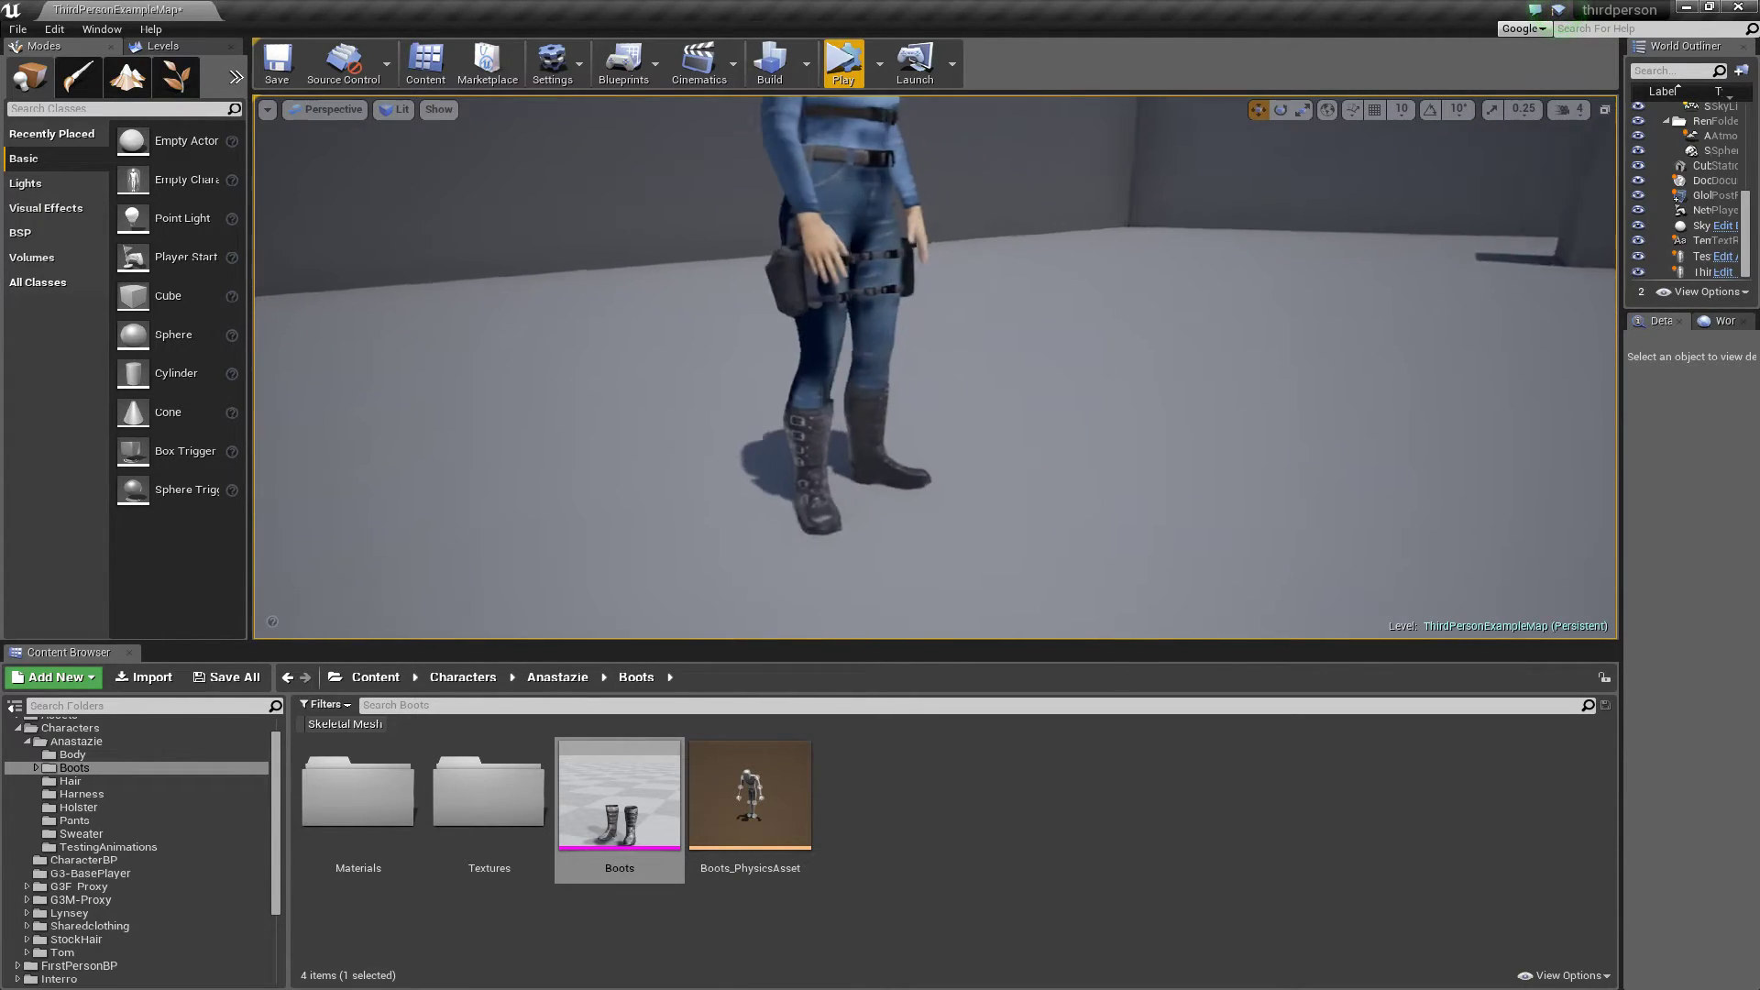
Orbit and pull the camera back to show Anastazie from head to boots
{"action": "right_click_drag", "start_coordinate": [957, 417], "coordinate": [958, 417]}
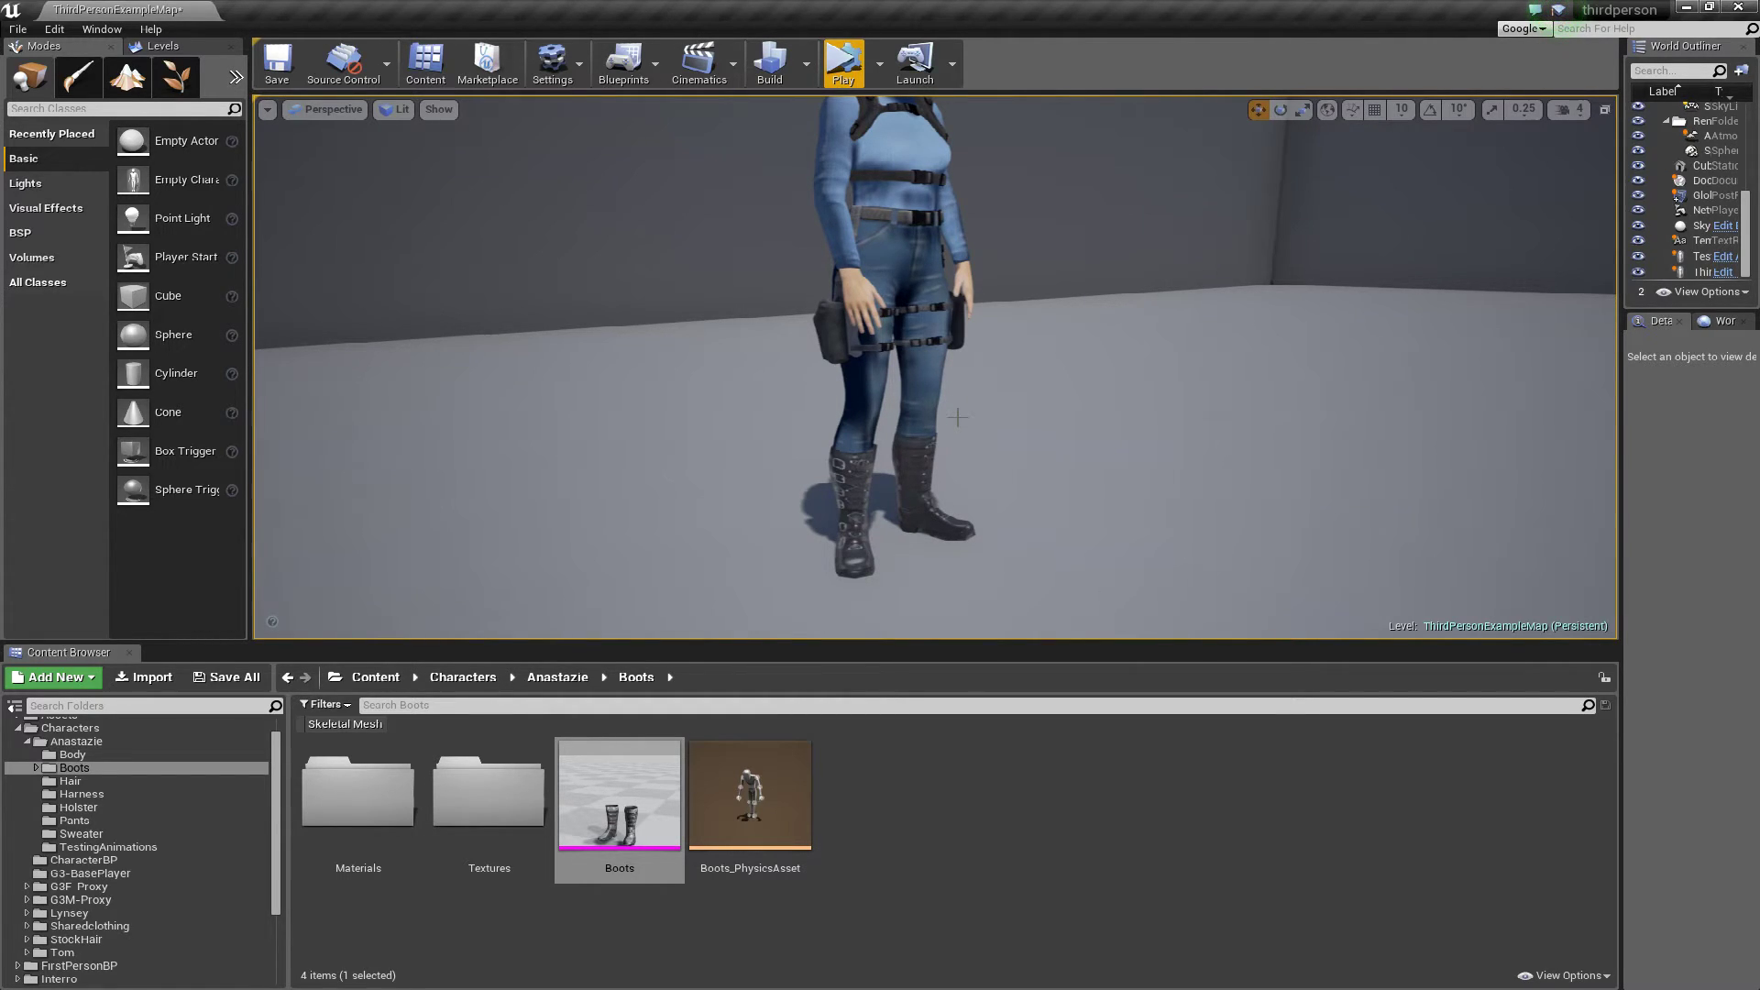
{"action": "right_click_drag", "start_coordinate": [957, 418], "coordinate": [1004, 448]}
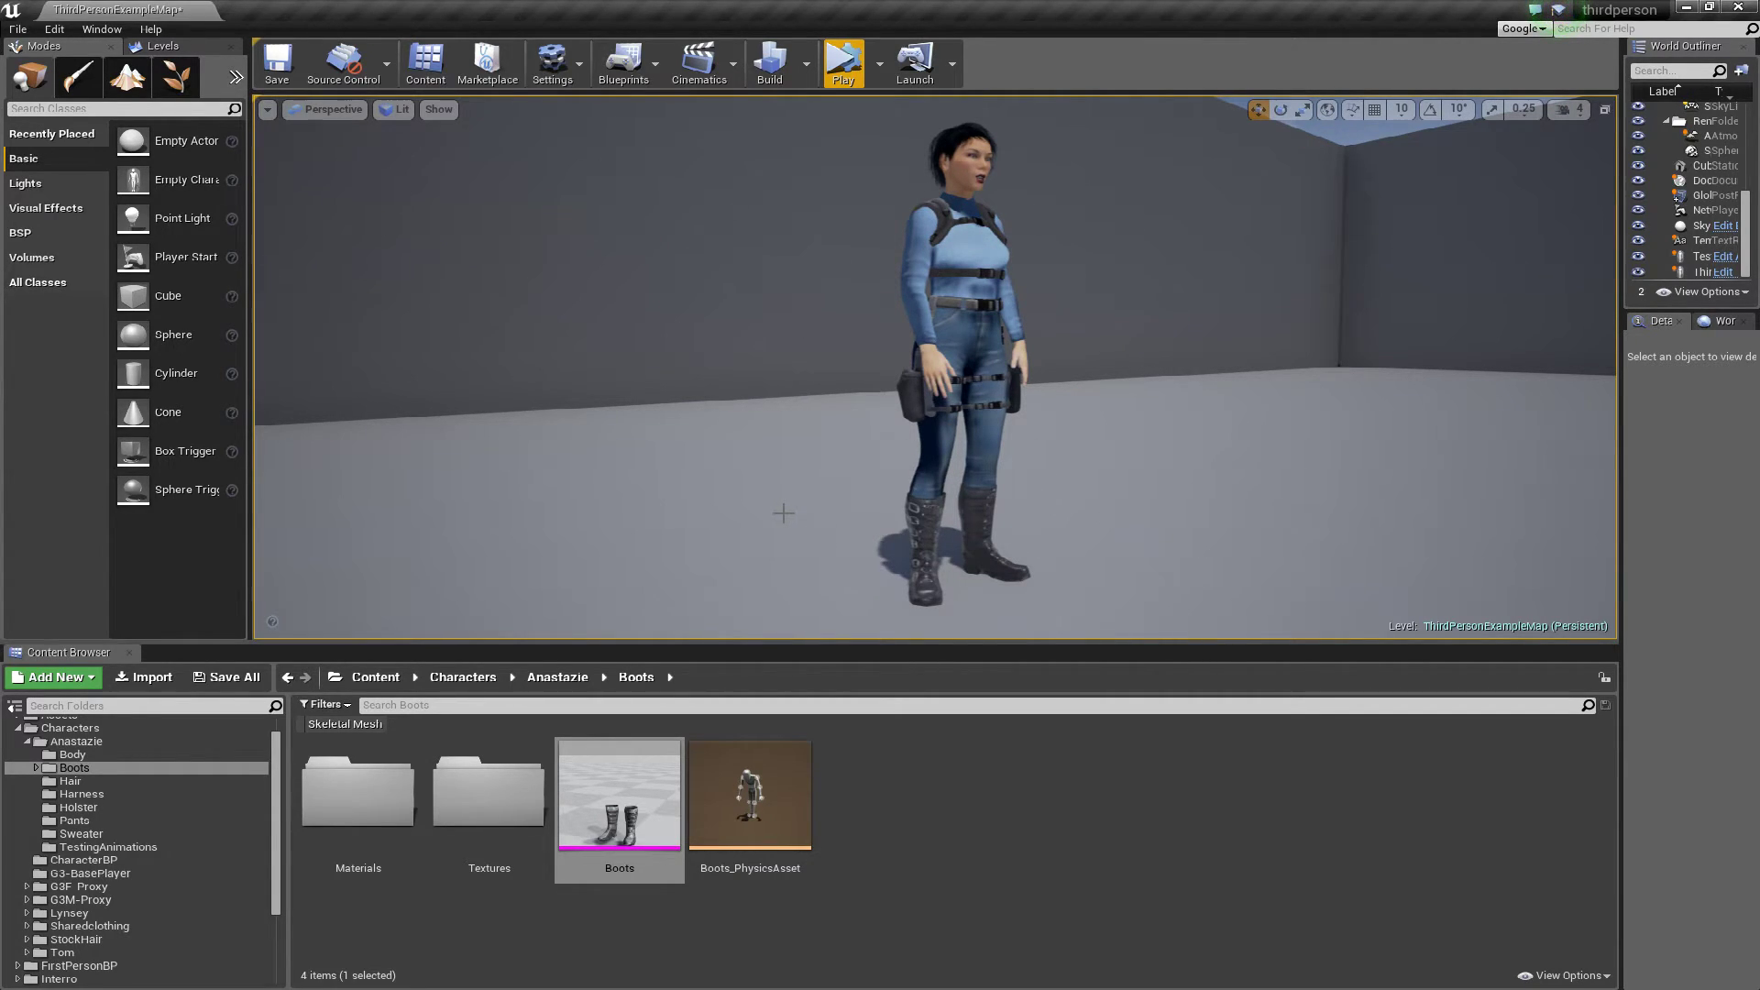
Drag the Lynsey blueprint from CharacterBP into the level and position her right of Anastazie
{"action": "left_click", "coordinate": [179, 861]}
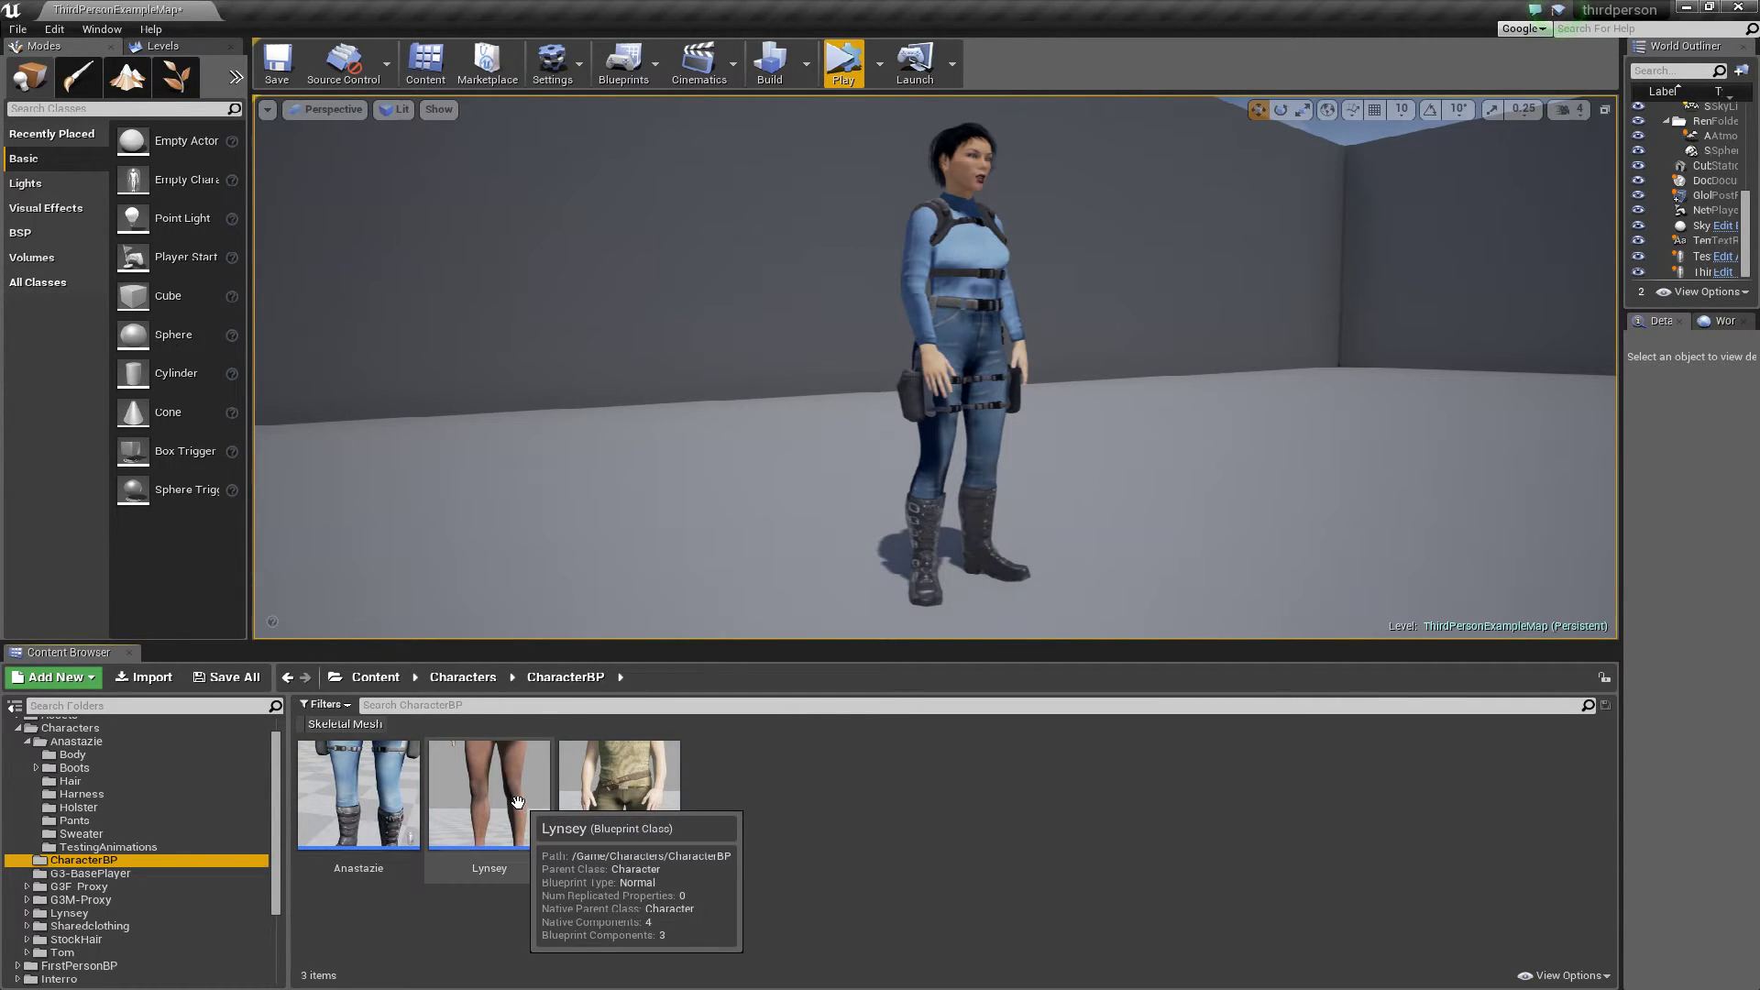
{"action": "left_click_drag", "start_coordinate": [495, 807], "coordinate": [757, 519]}
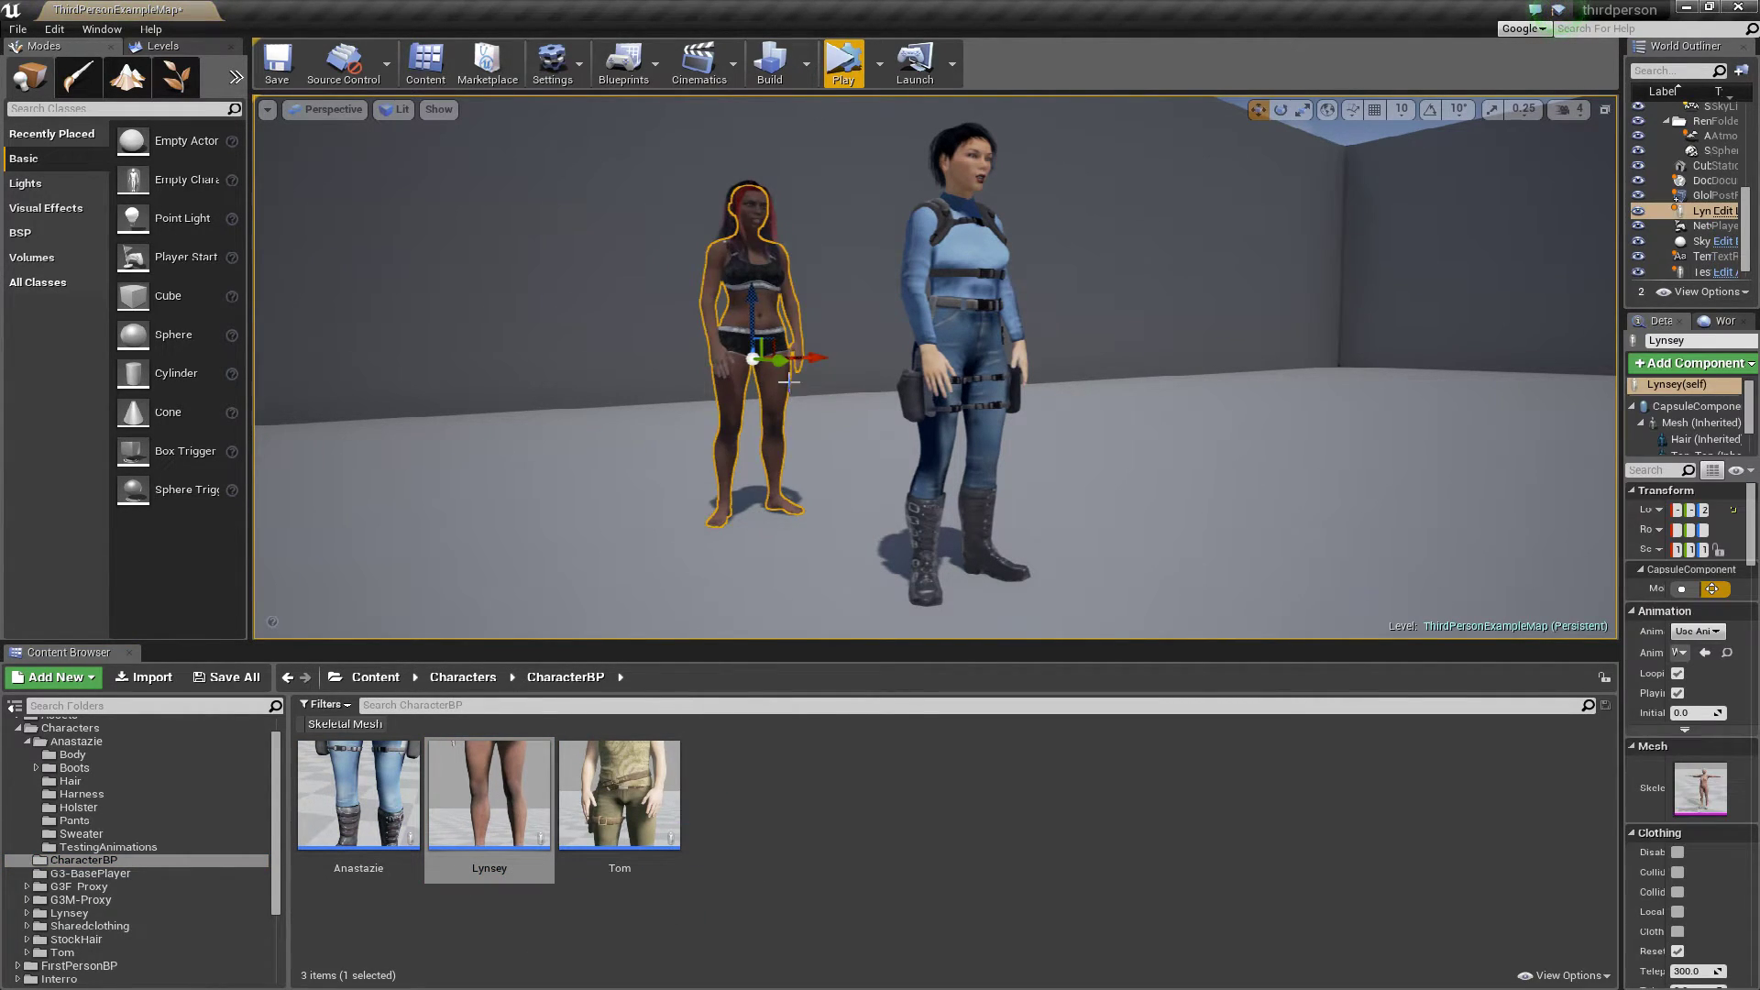
{"action": "key", "text": "f"}
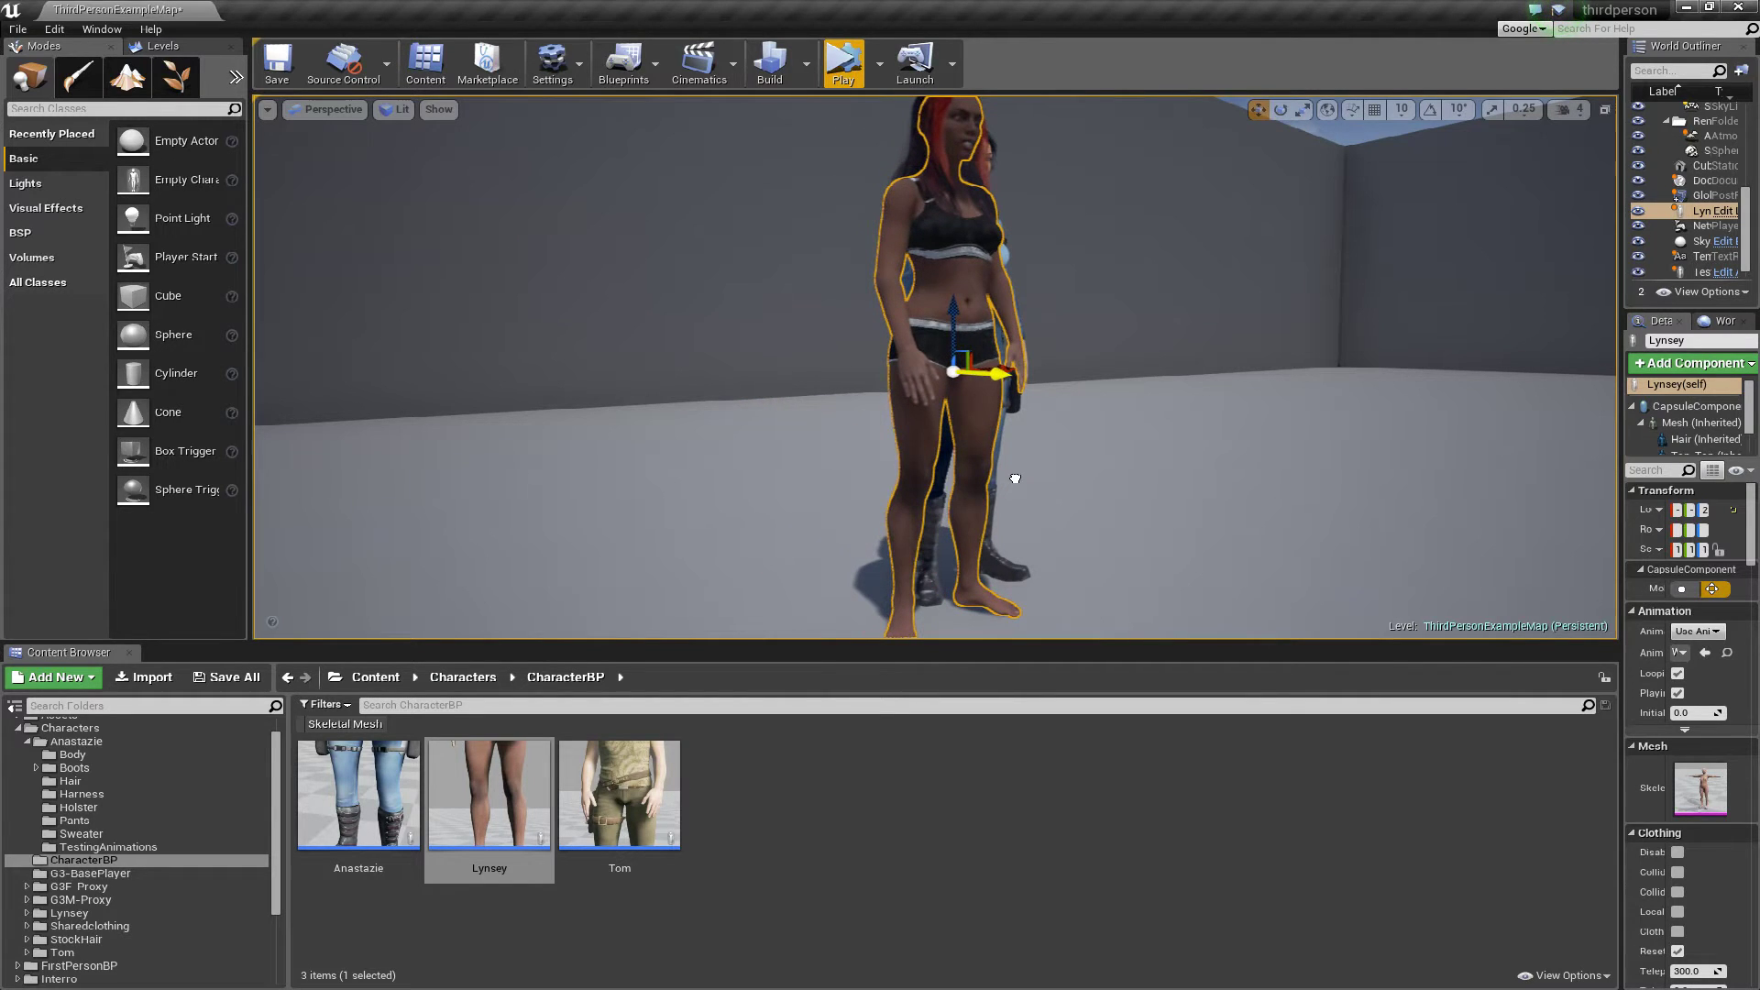
{"action": "left_click_drag", "start_coordinate": [697, 513], "coordinate": [660, 559]}
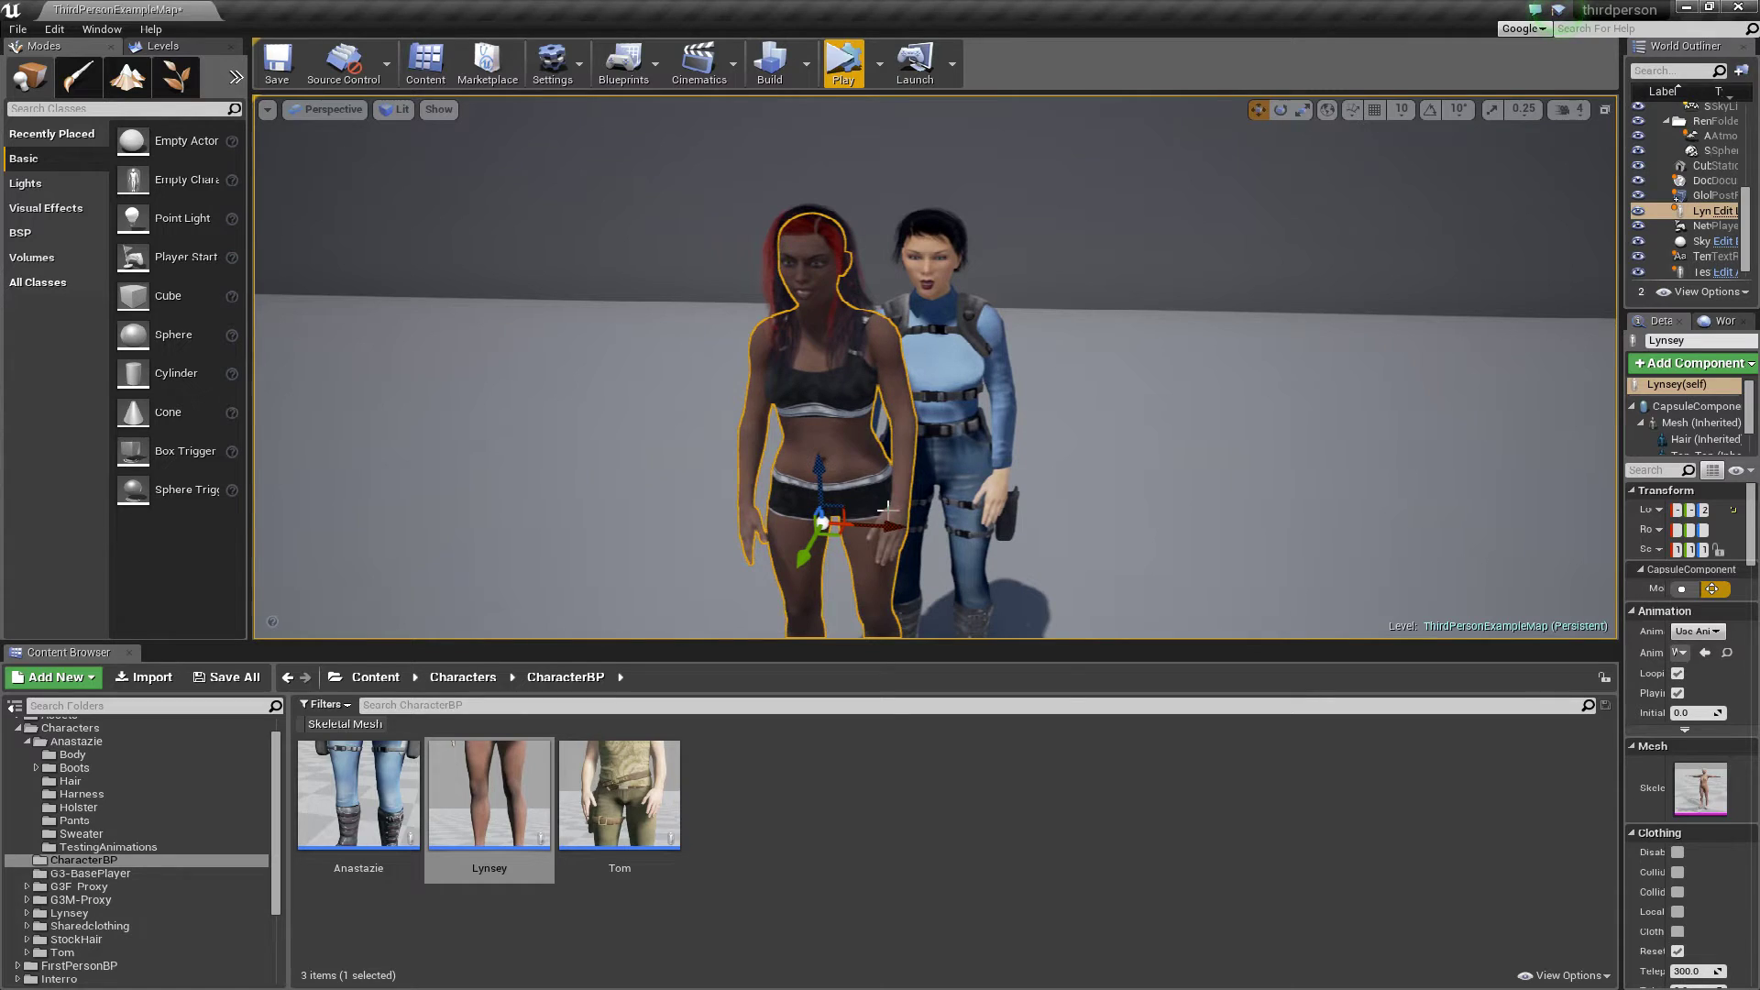
{"action": "left_click_drag", "start_coordinate": [875, 521], "coordinate": [1173, 499]}
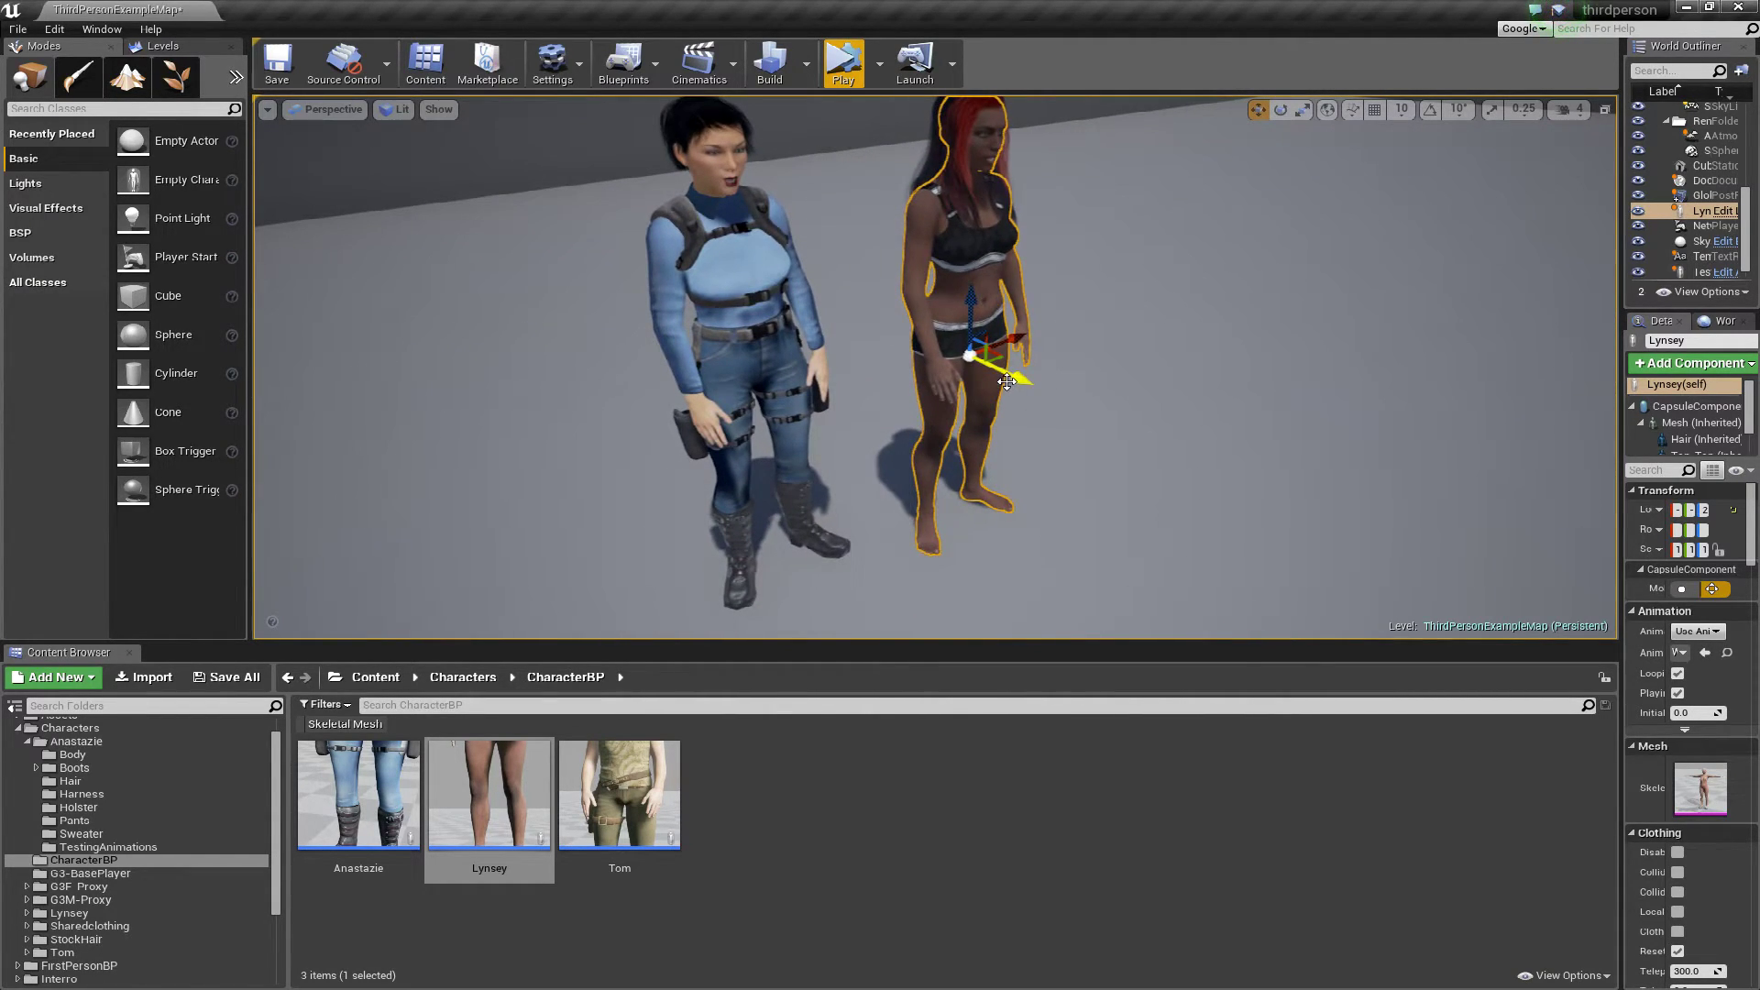
{"action": "left_click_drag", "start_coordinate": [1022, 376], "coordinate": [958, 350]}
{"action": "left_click", "coordinate": [1077, 399]}
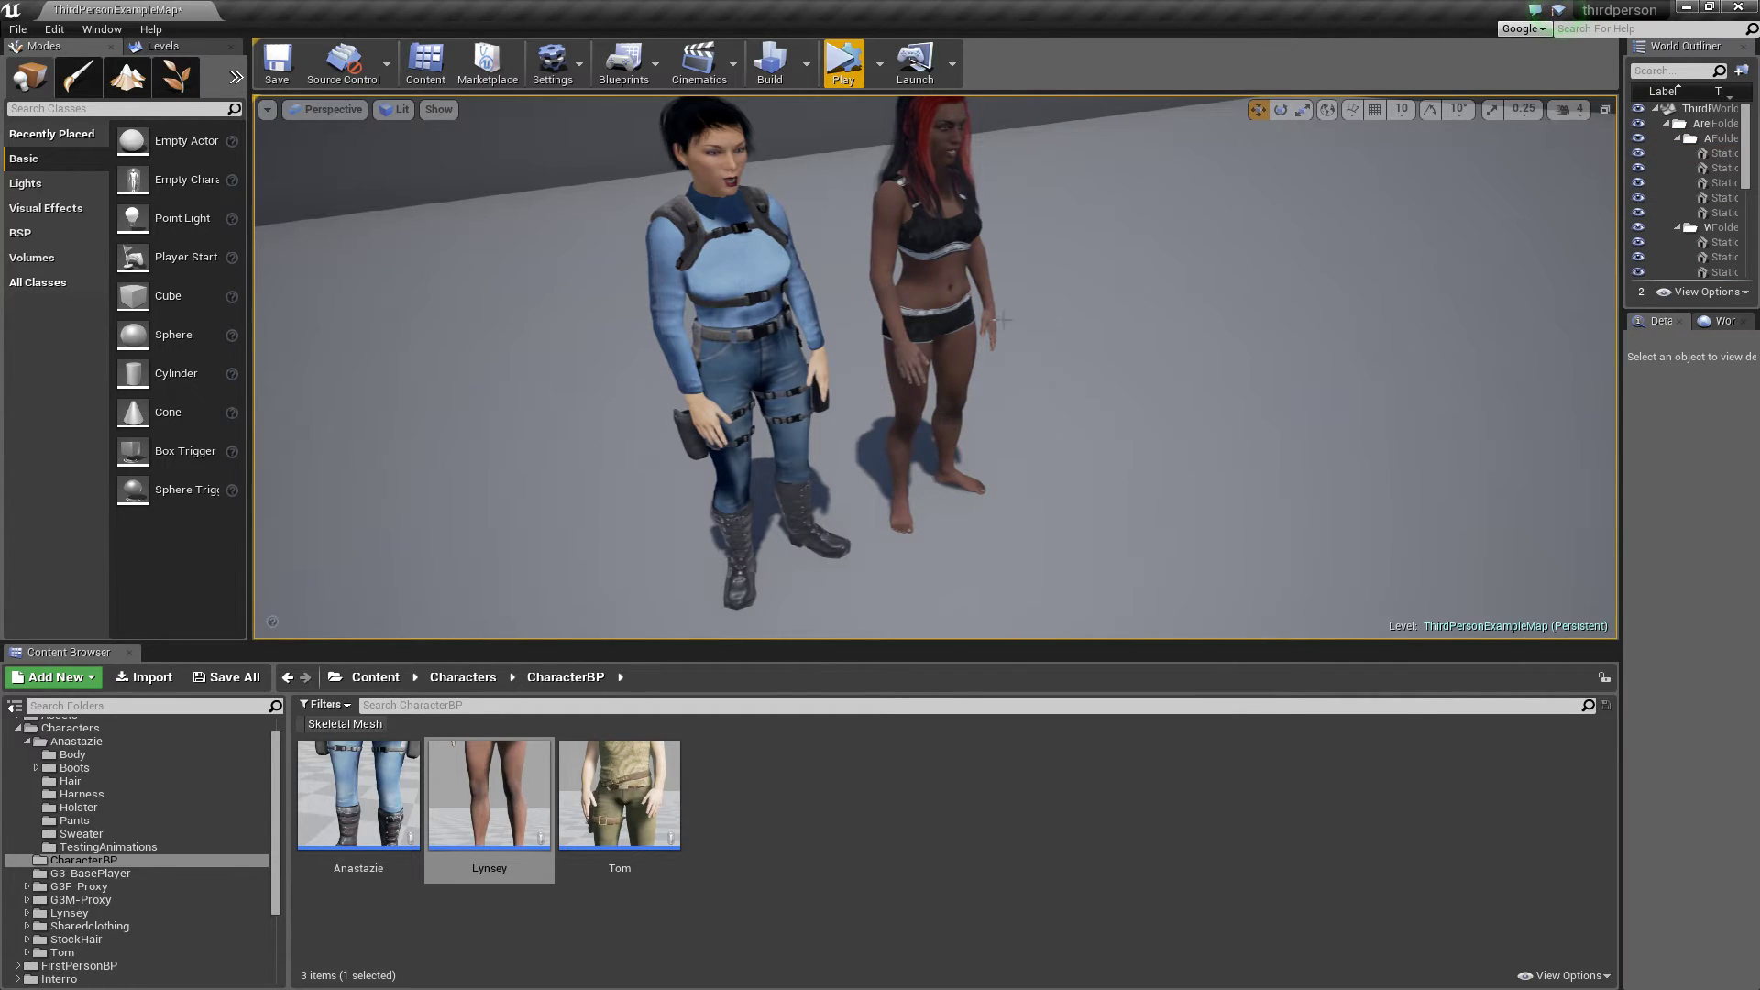
{"action": "scroll", "coordinate": [935, 366], "scroll_direction": "up", "scroll_amount": 5}
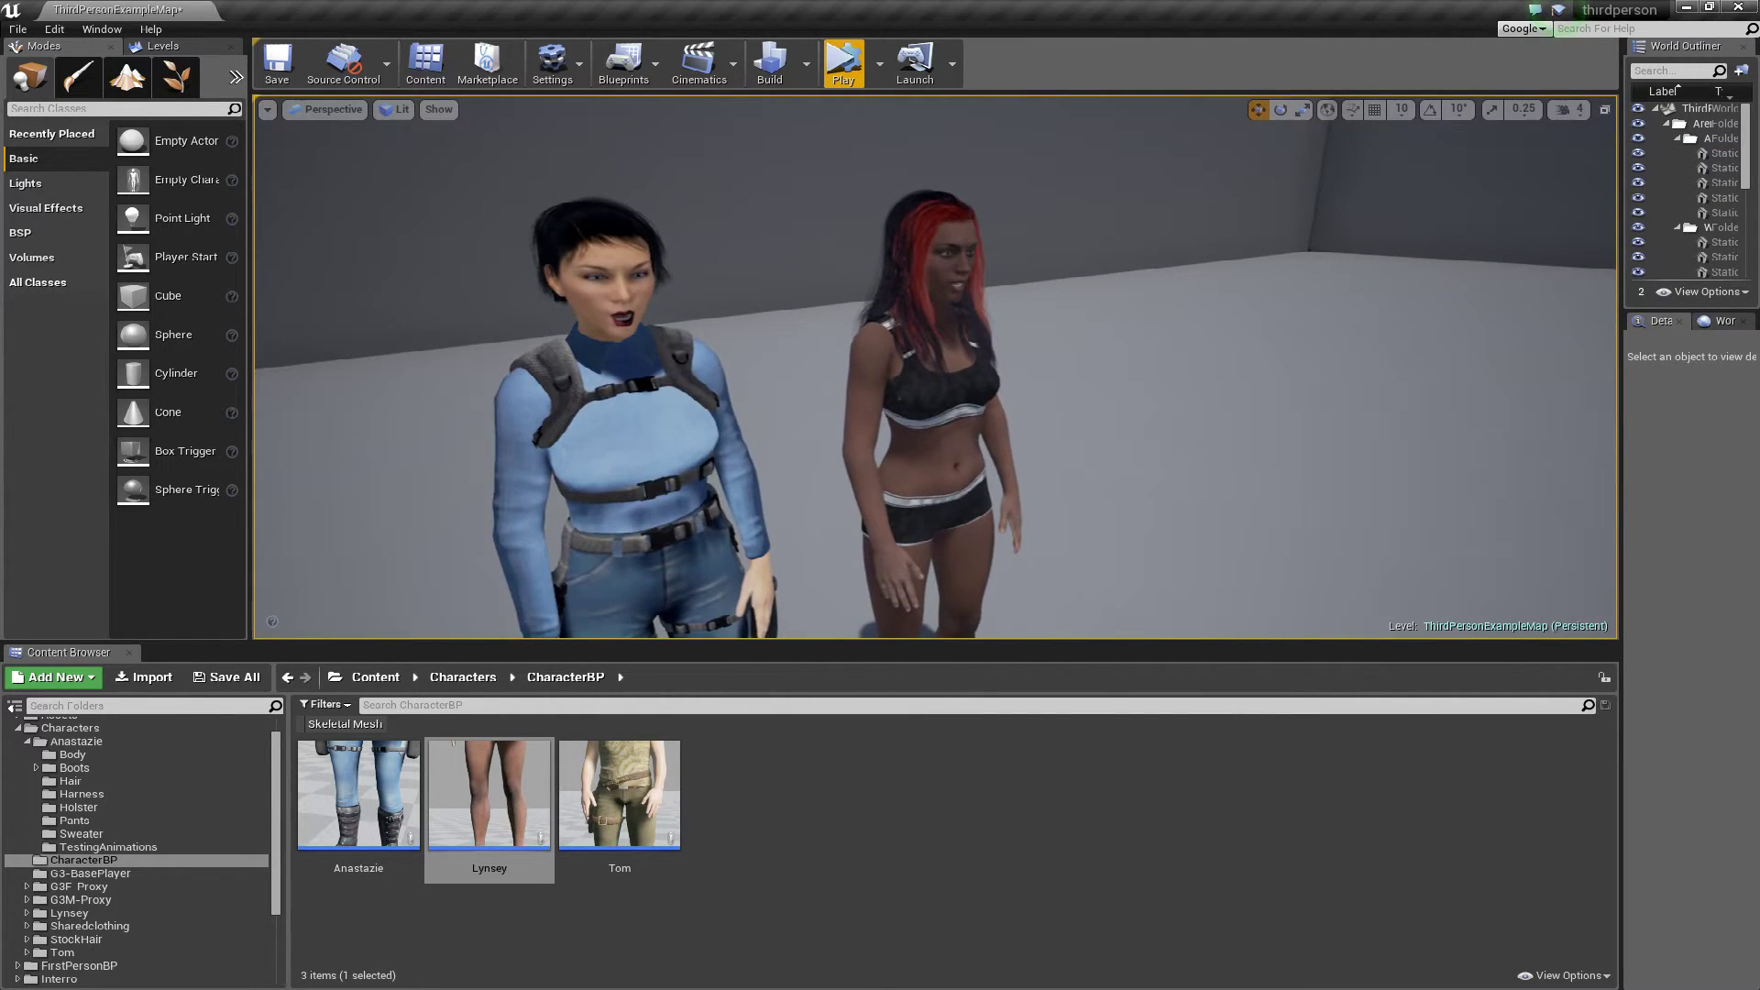
{"action": "scroll", "coordinate": [1120, 404], "scroll_direction": "down", "scroll_amount": 3}
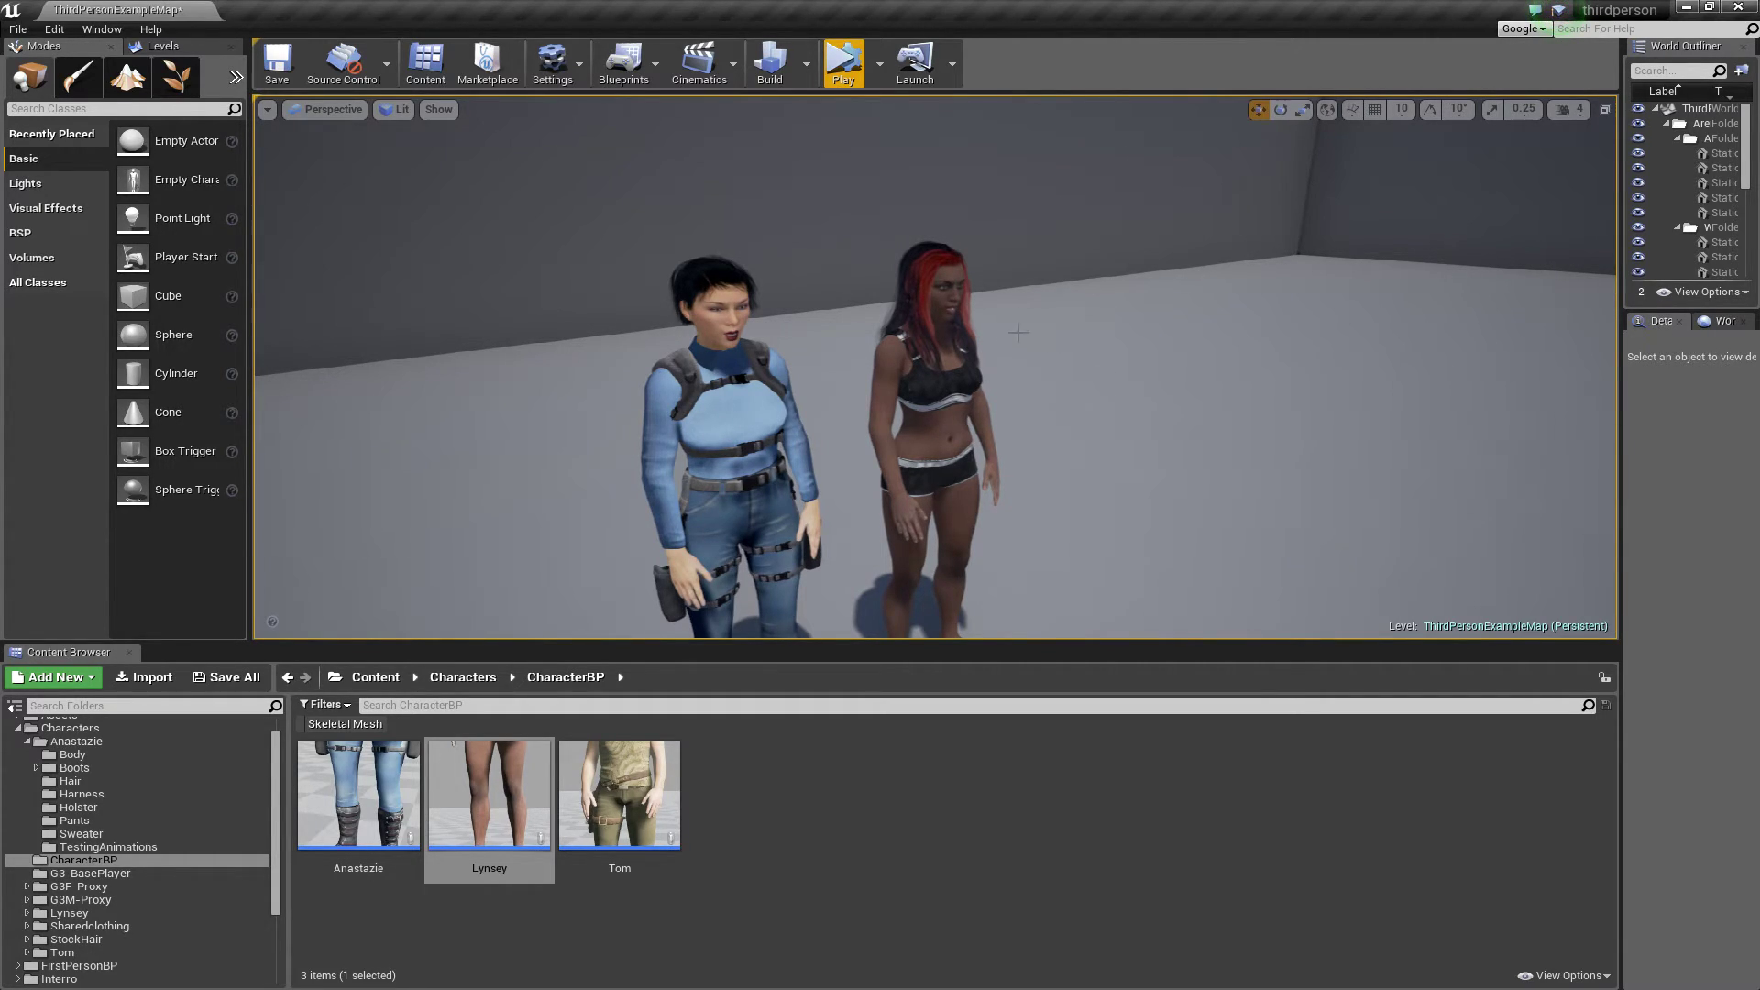
{"action": "left_click", "coordinate": [845, 76]}
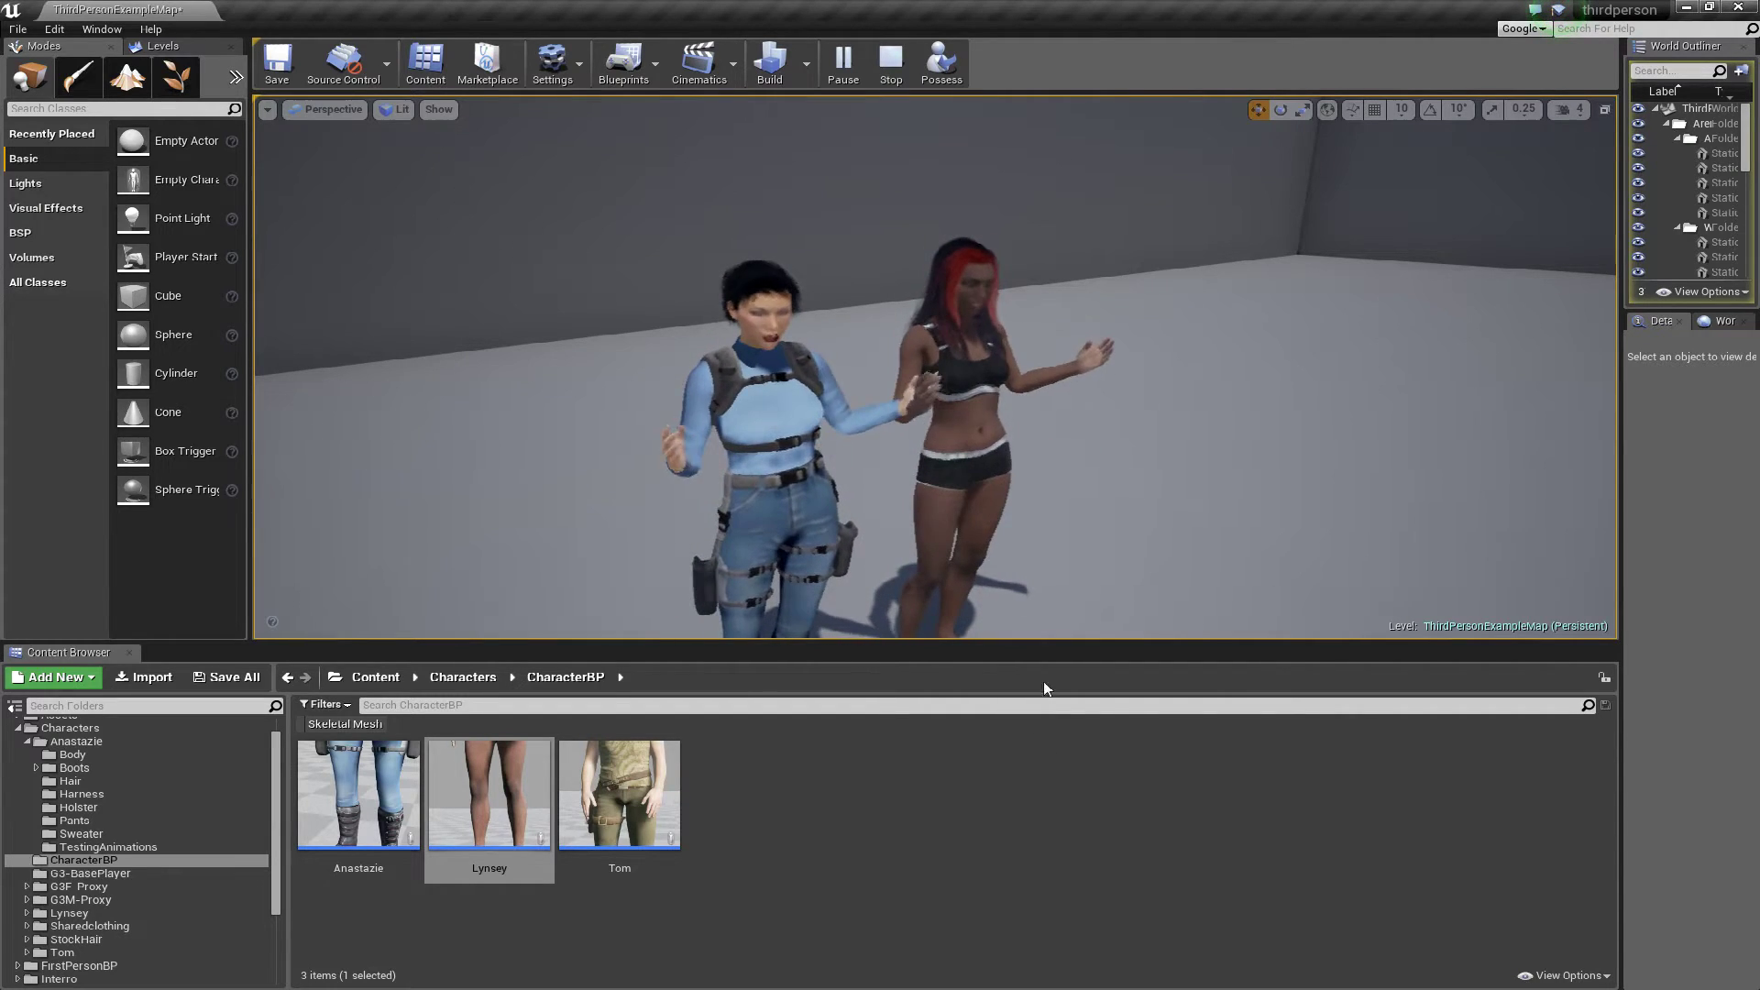
{"action": "left_click_drag", "start_coordinate": [1015, 544], "coordinate": [1015, 544]}
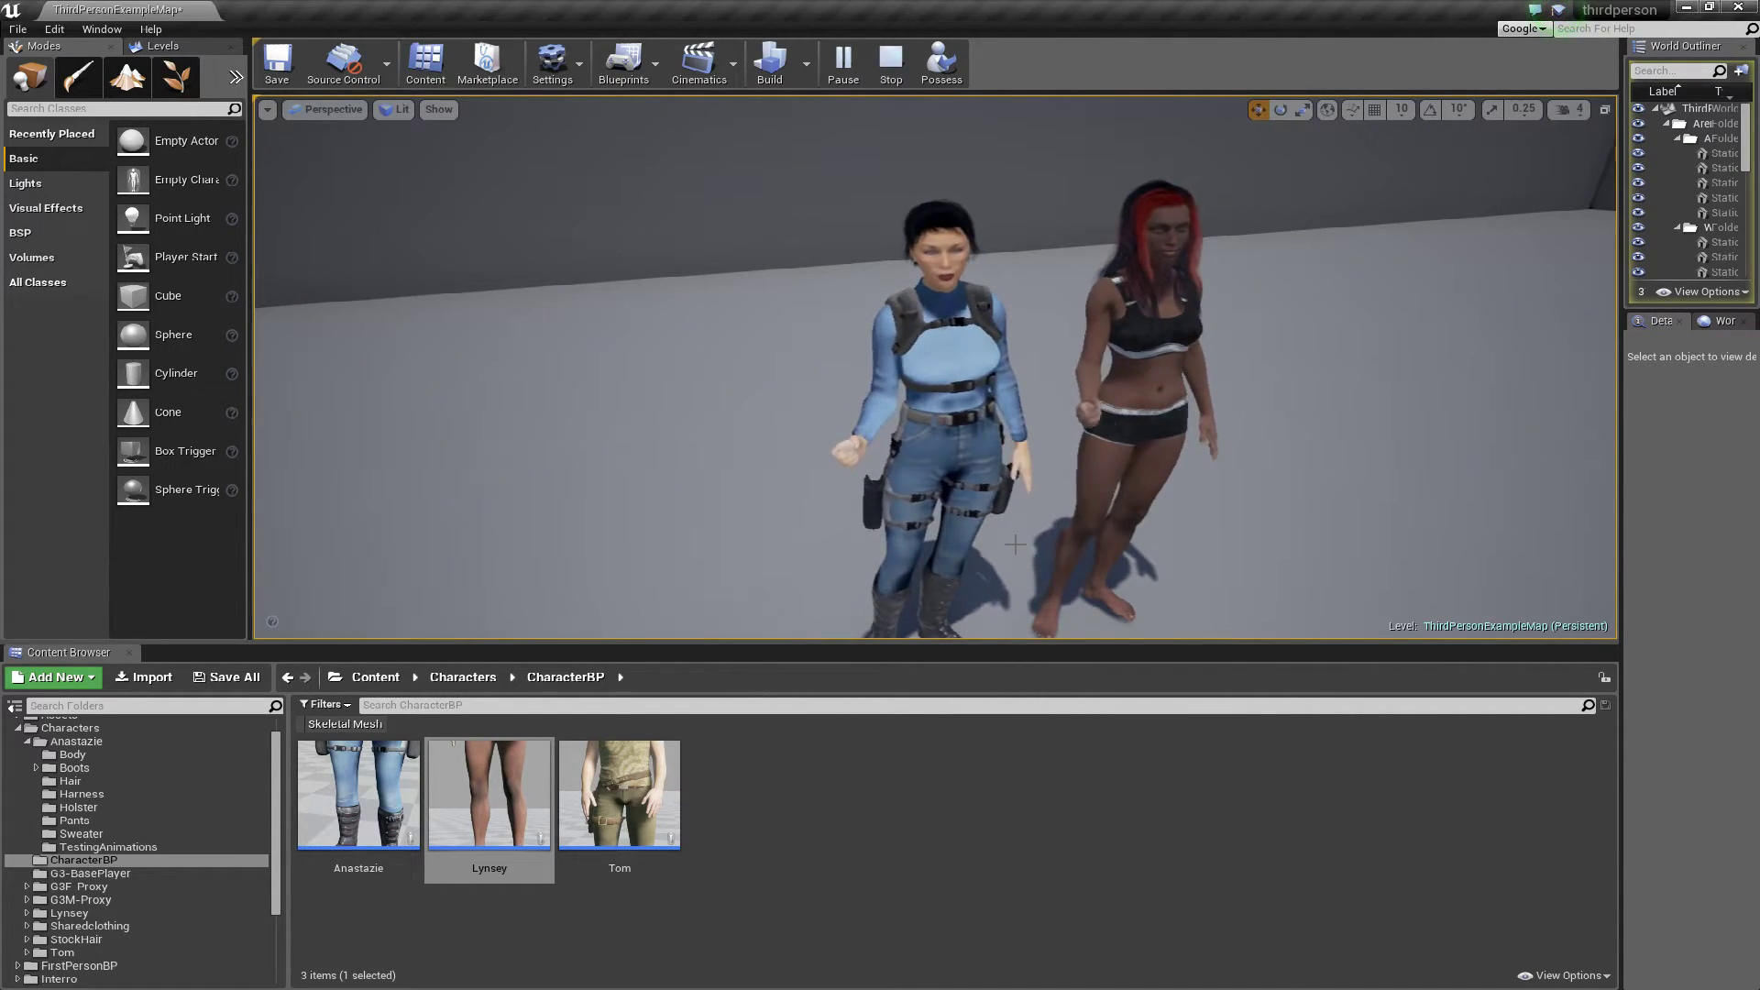
{"action": "left_click", "coordinate": [891, 70]}
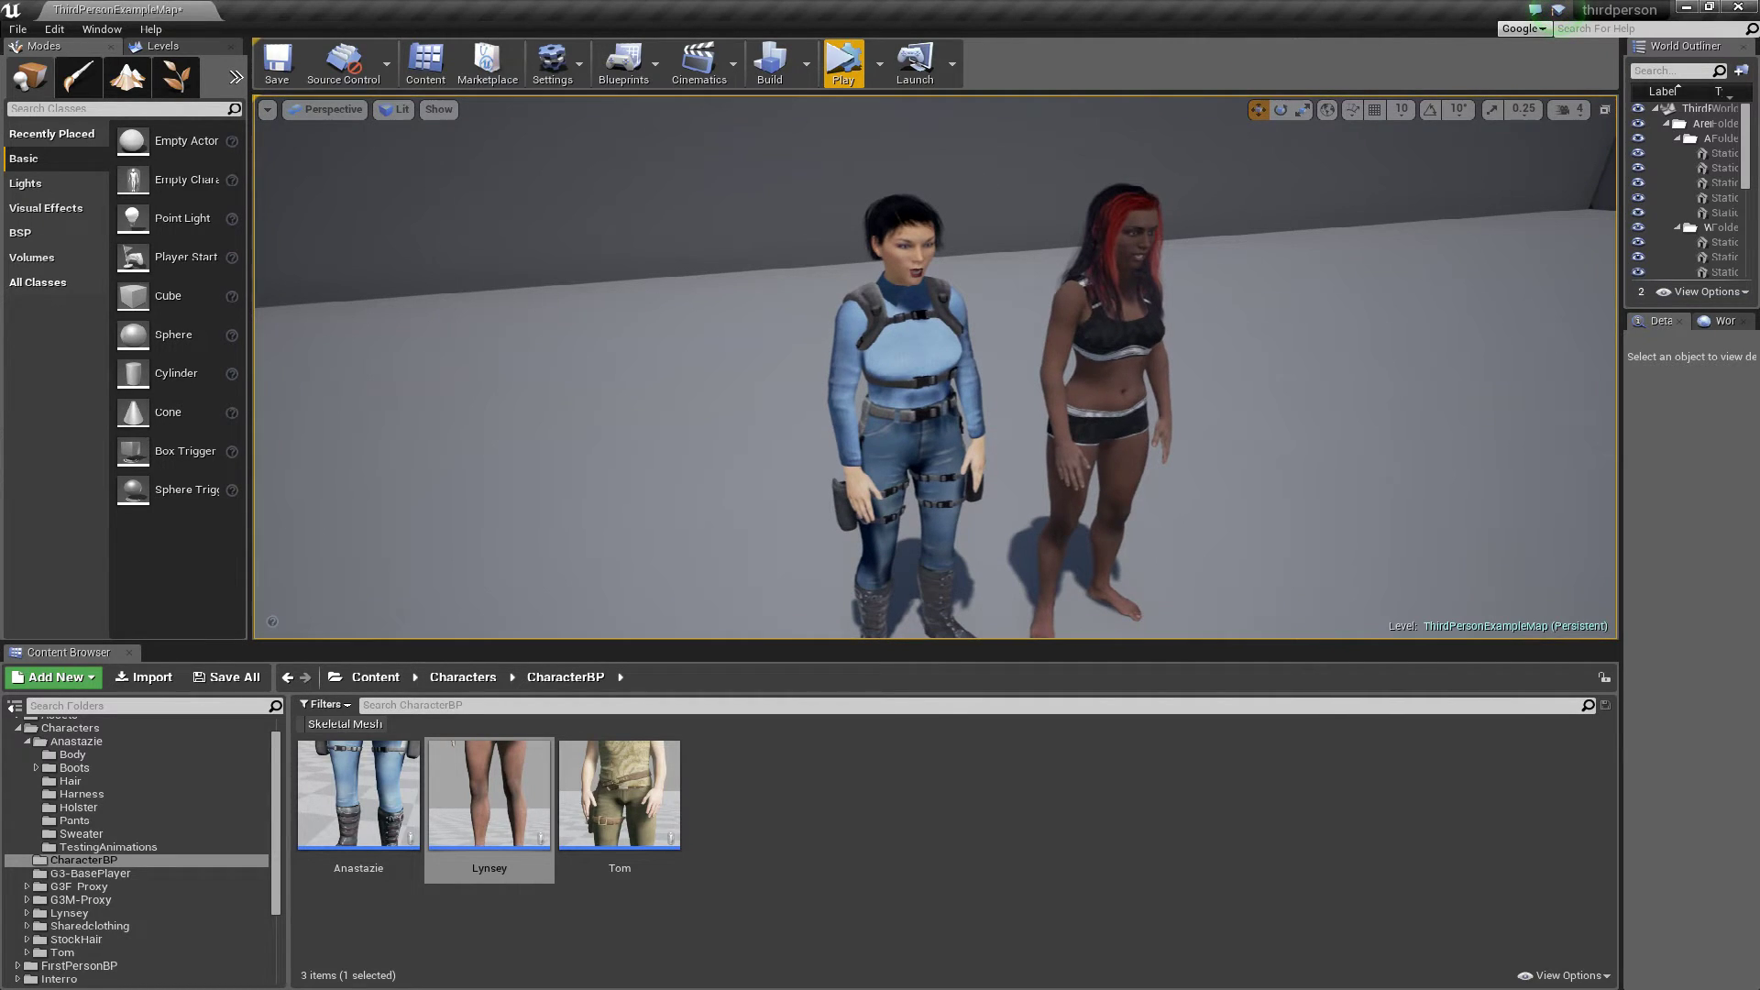
{"action": "left_click", "coordinate": [1088, 286]}
Select Anastazie, view her blueprint's 3D preview, then switch back to the level
{"action": "left_click", "coordinate": [1012, 294]}
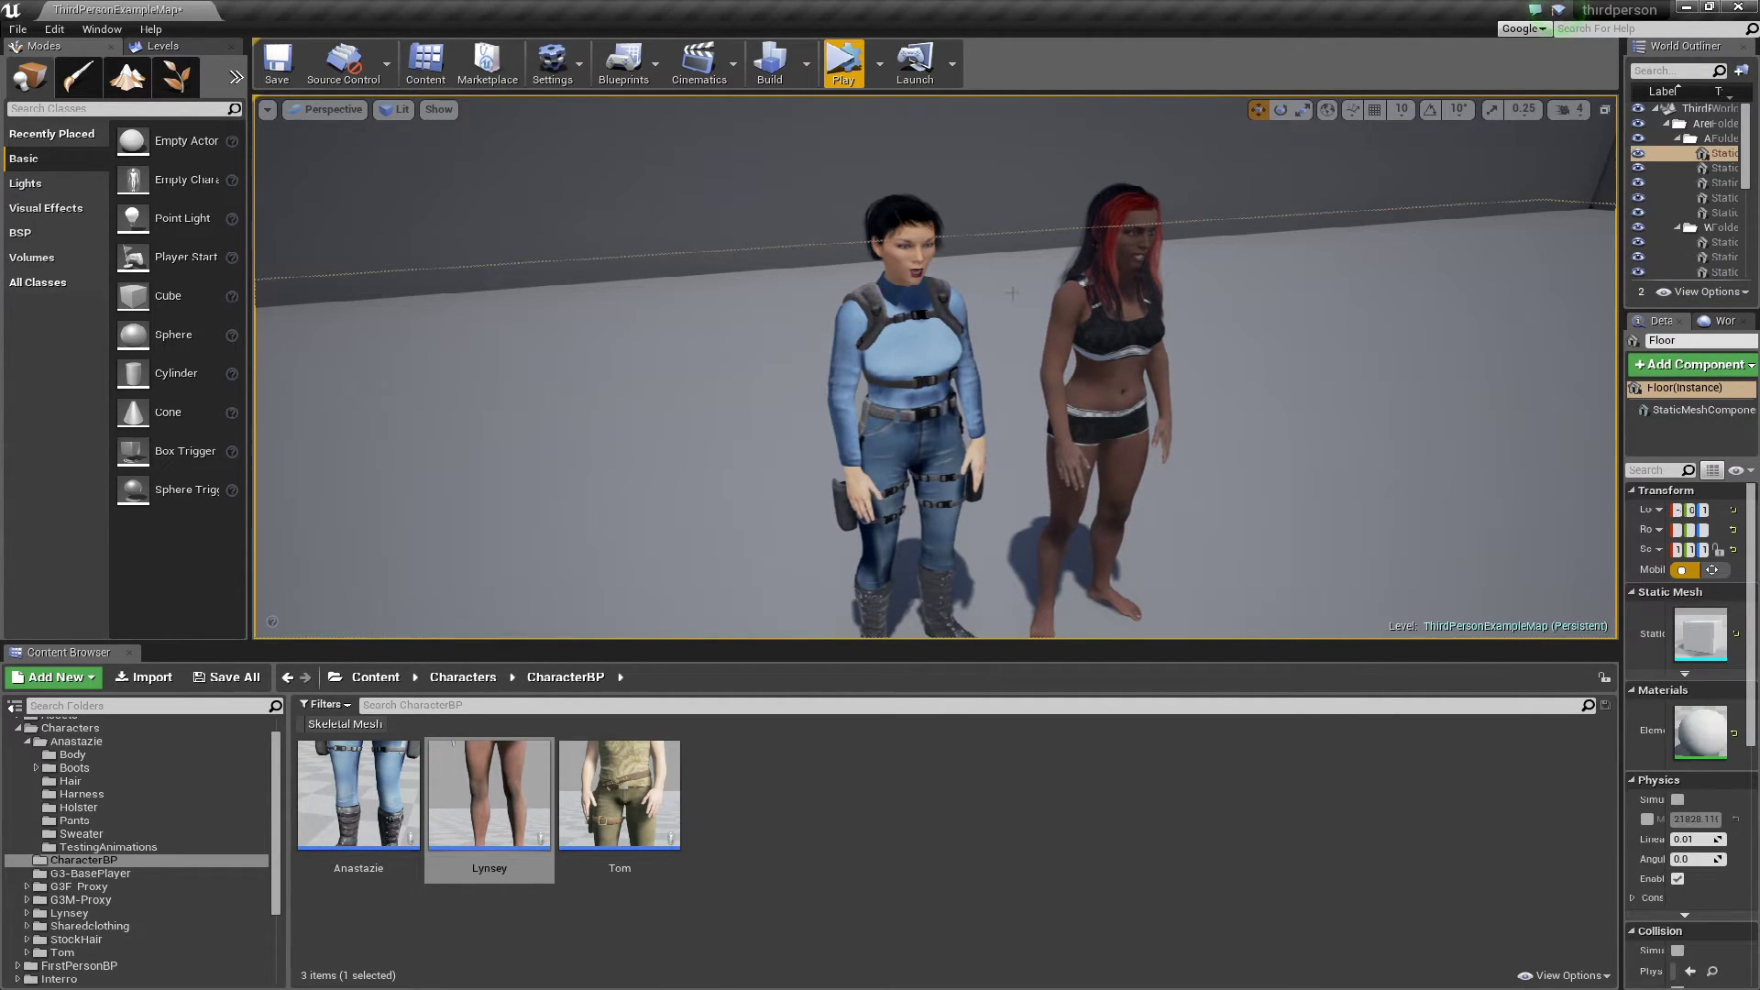
{"action": "left_click", "coordinate": [895, 204]}
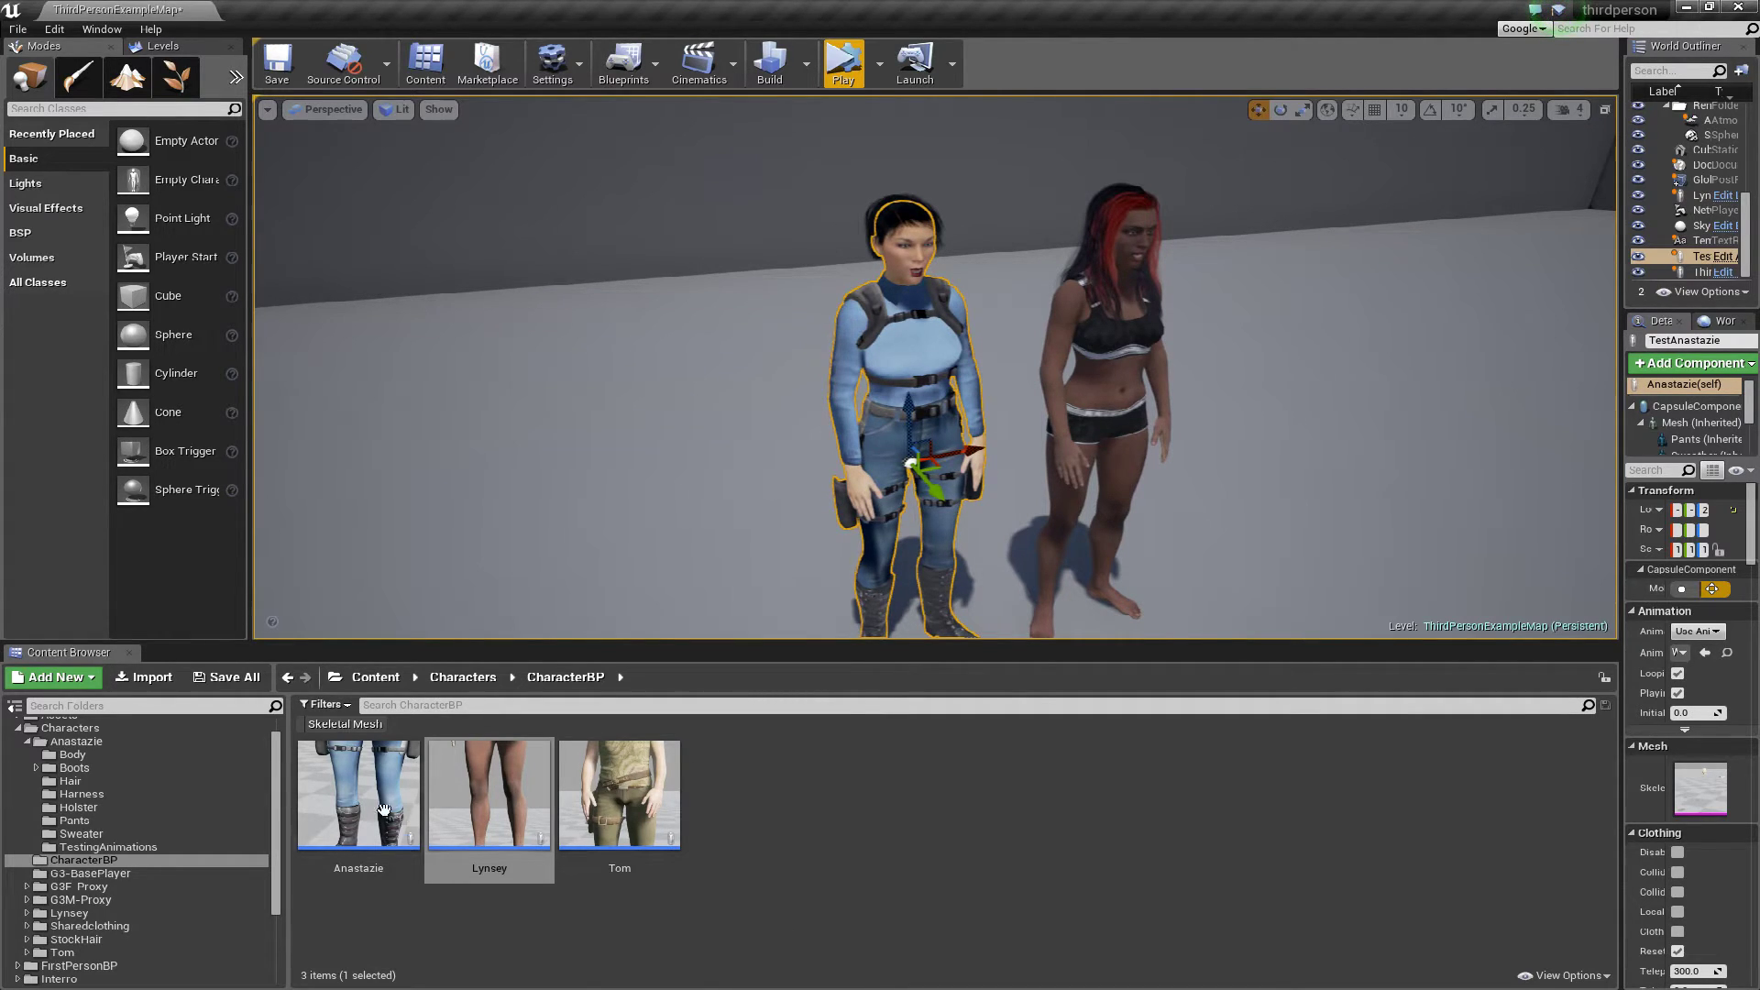
{"action": "left_click", "coordinate": [374, 774]}
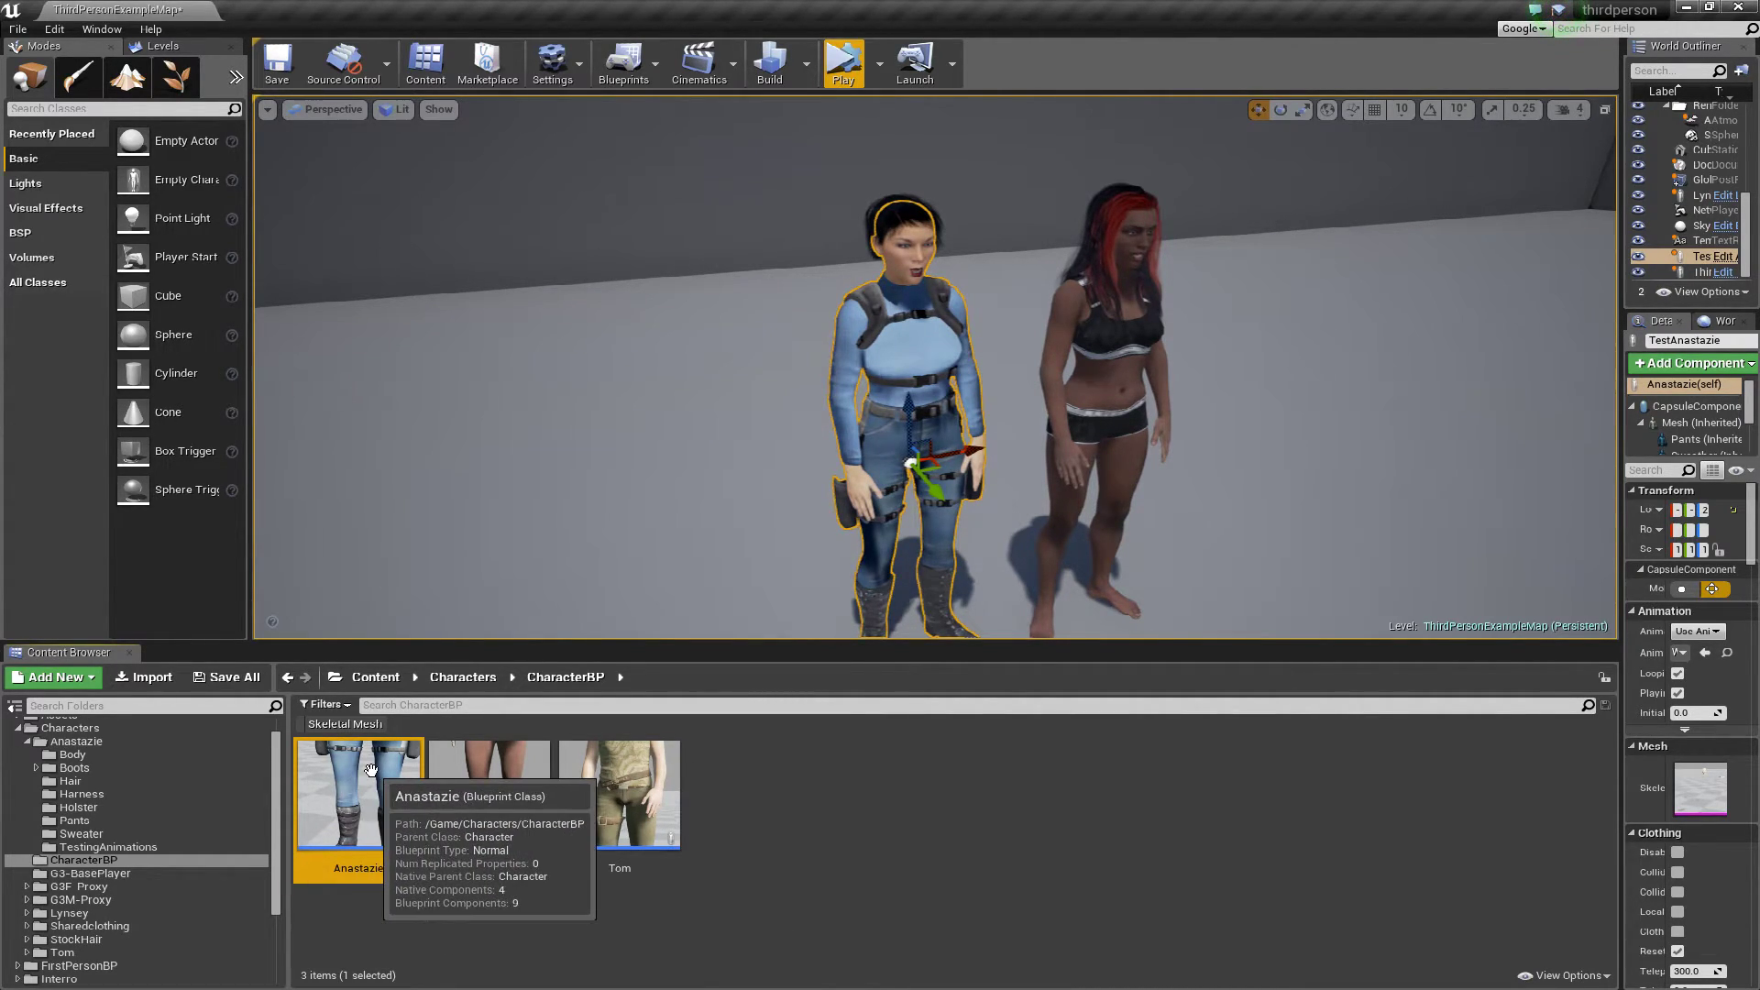
{"action": "double_click", "coordinate": [371, 770]}
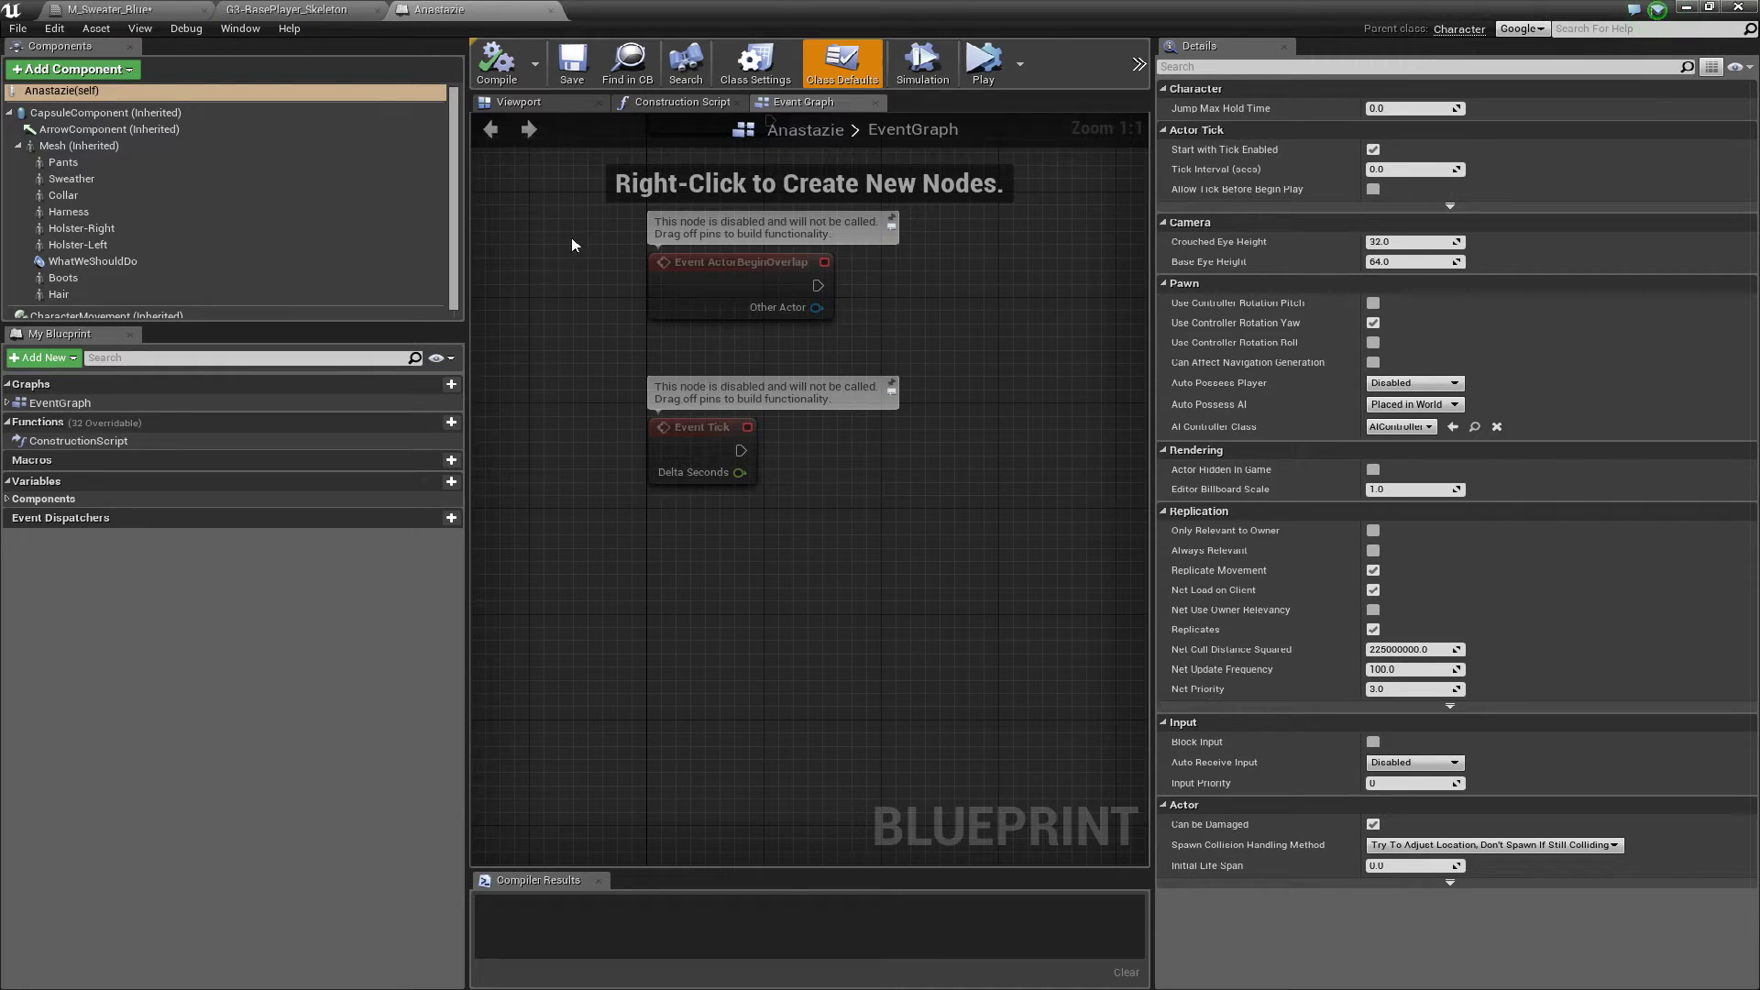
{"action": "left_click", "coordinate": [524, 104]}
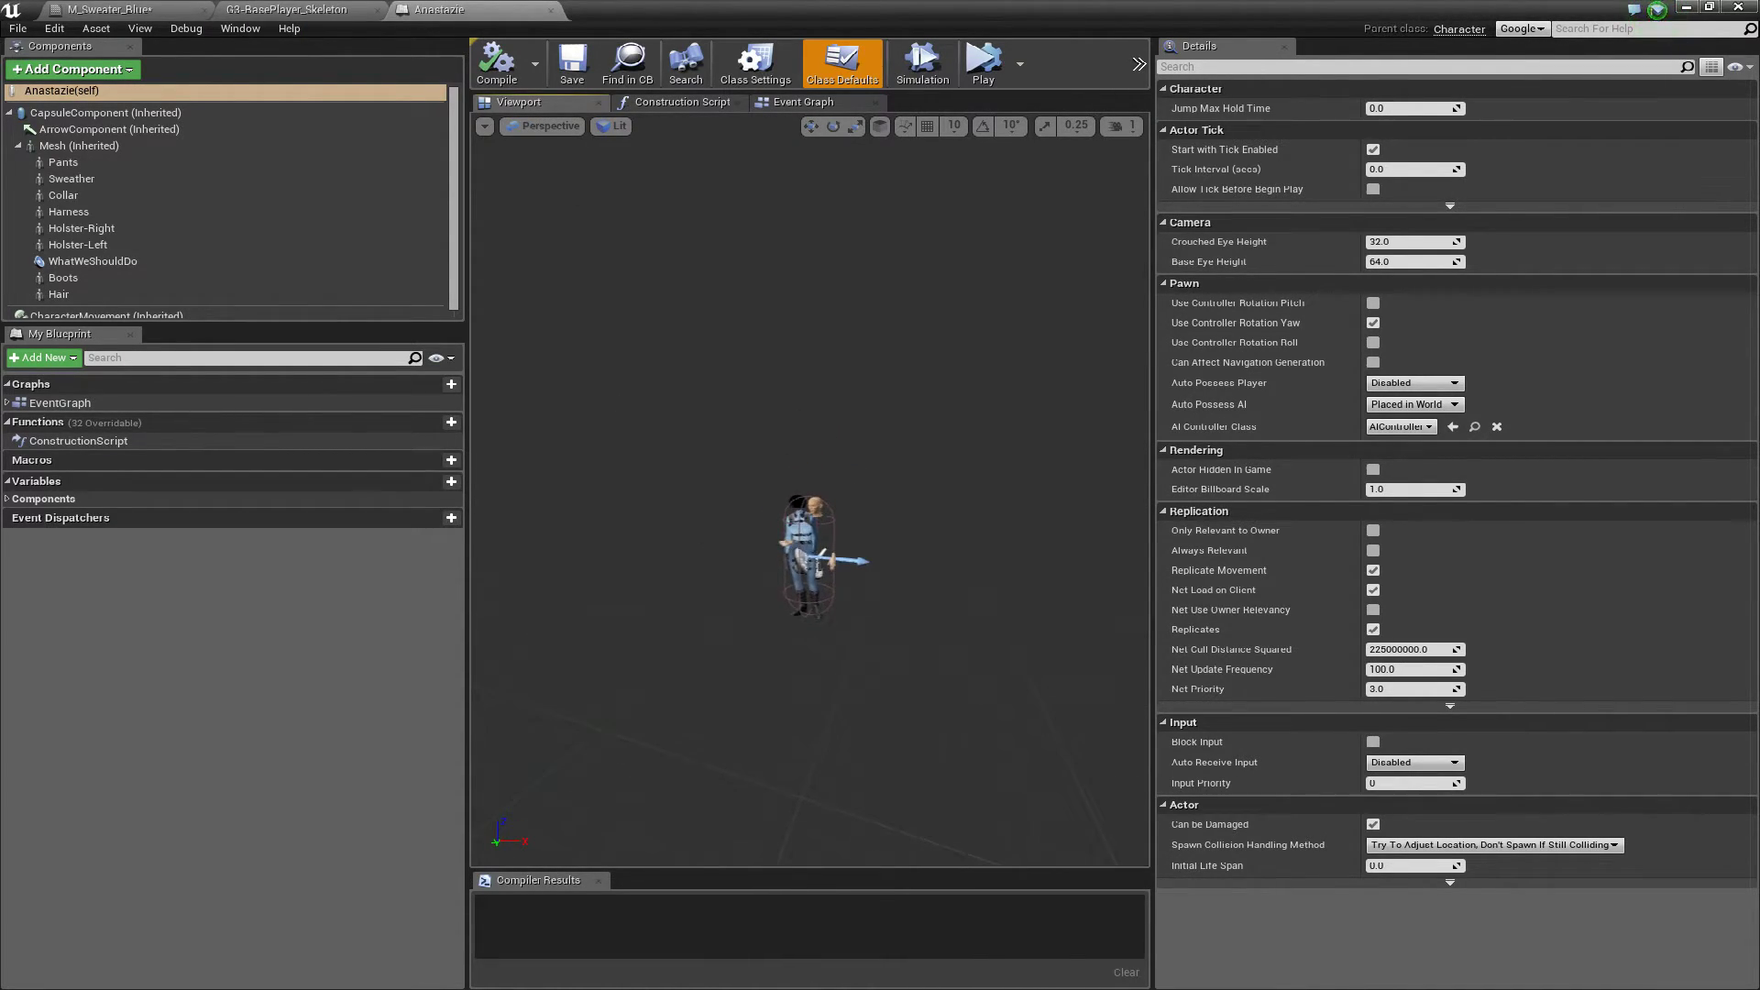
{"action": "key", "text": "alt+Tab"}
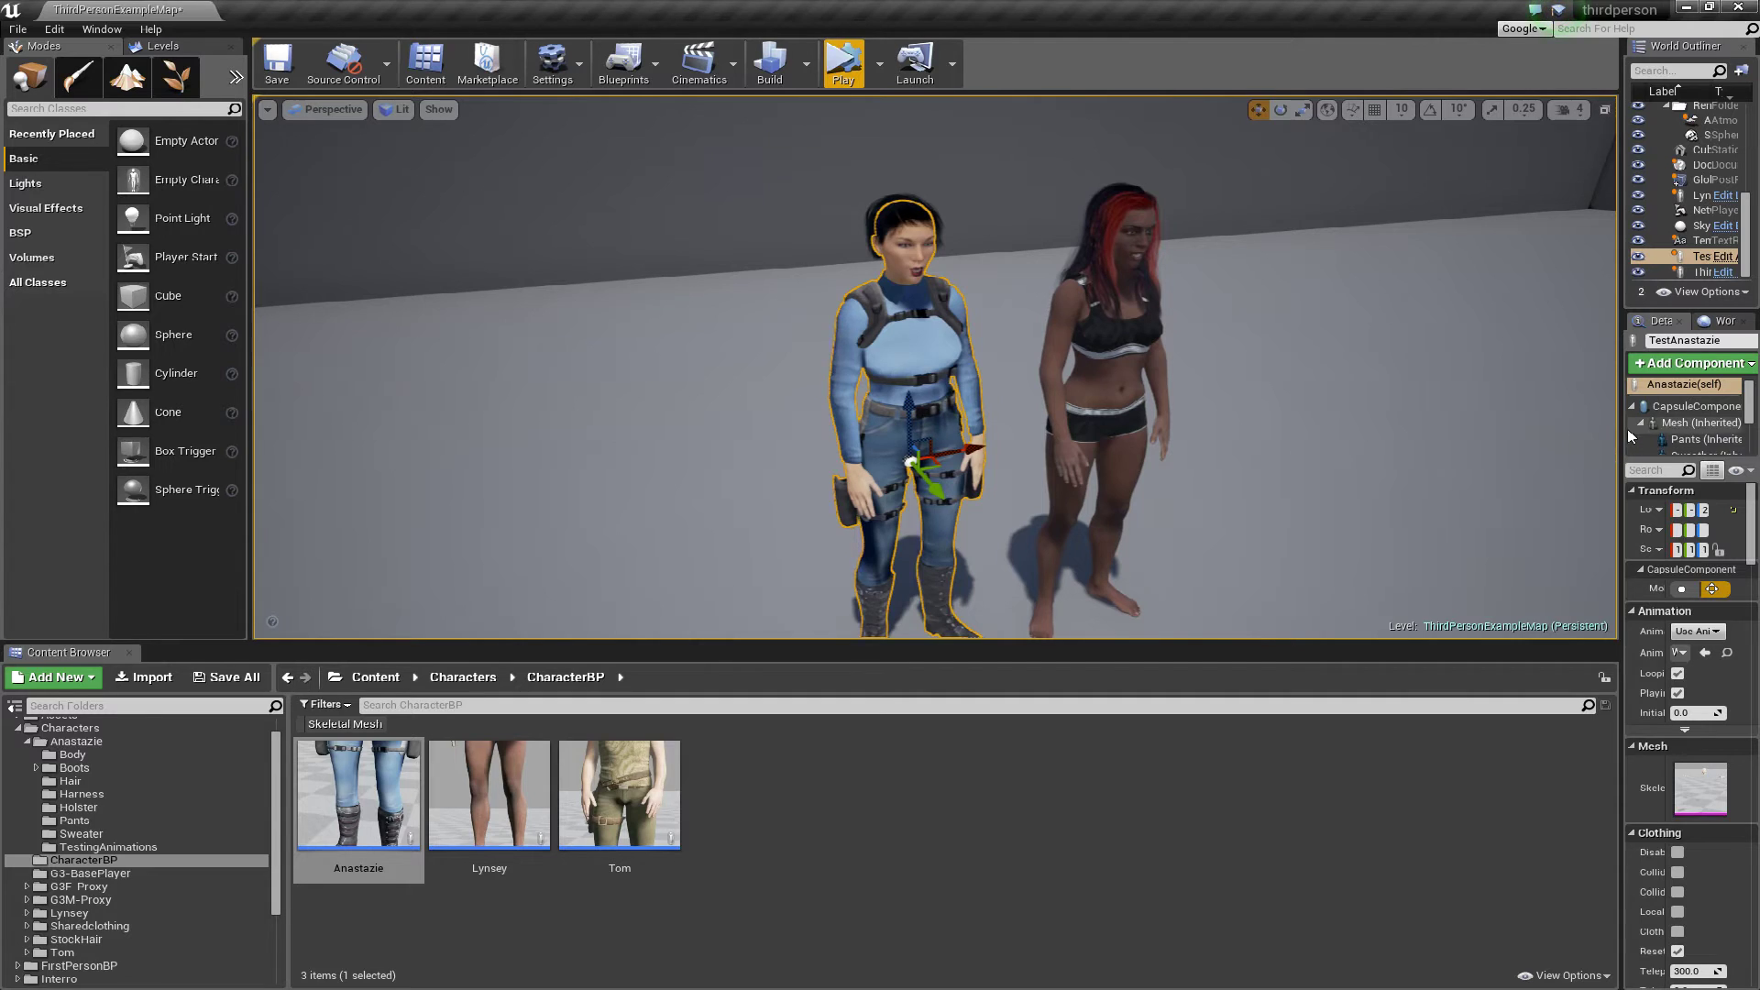
Widen the Details panel and select Anastazie's Hair (Inherited) component to view its mesh and materials
{"action": "left_click_drag", "start_coordinate": [1619, 431], "coordinate": [1209, 501]}
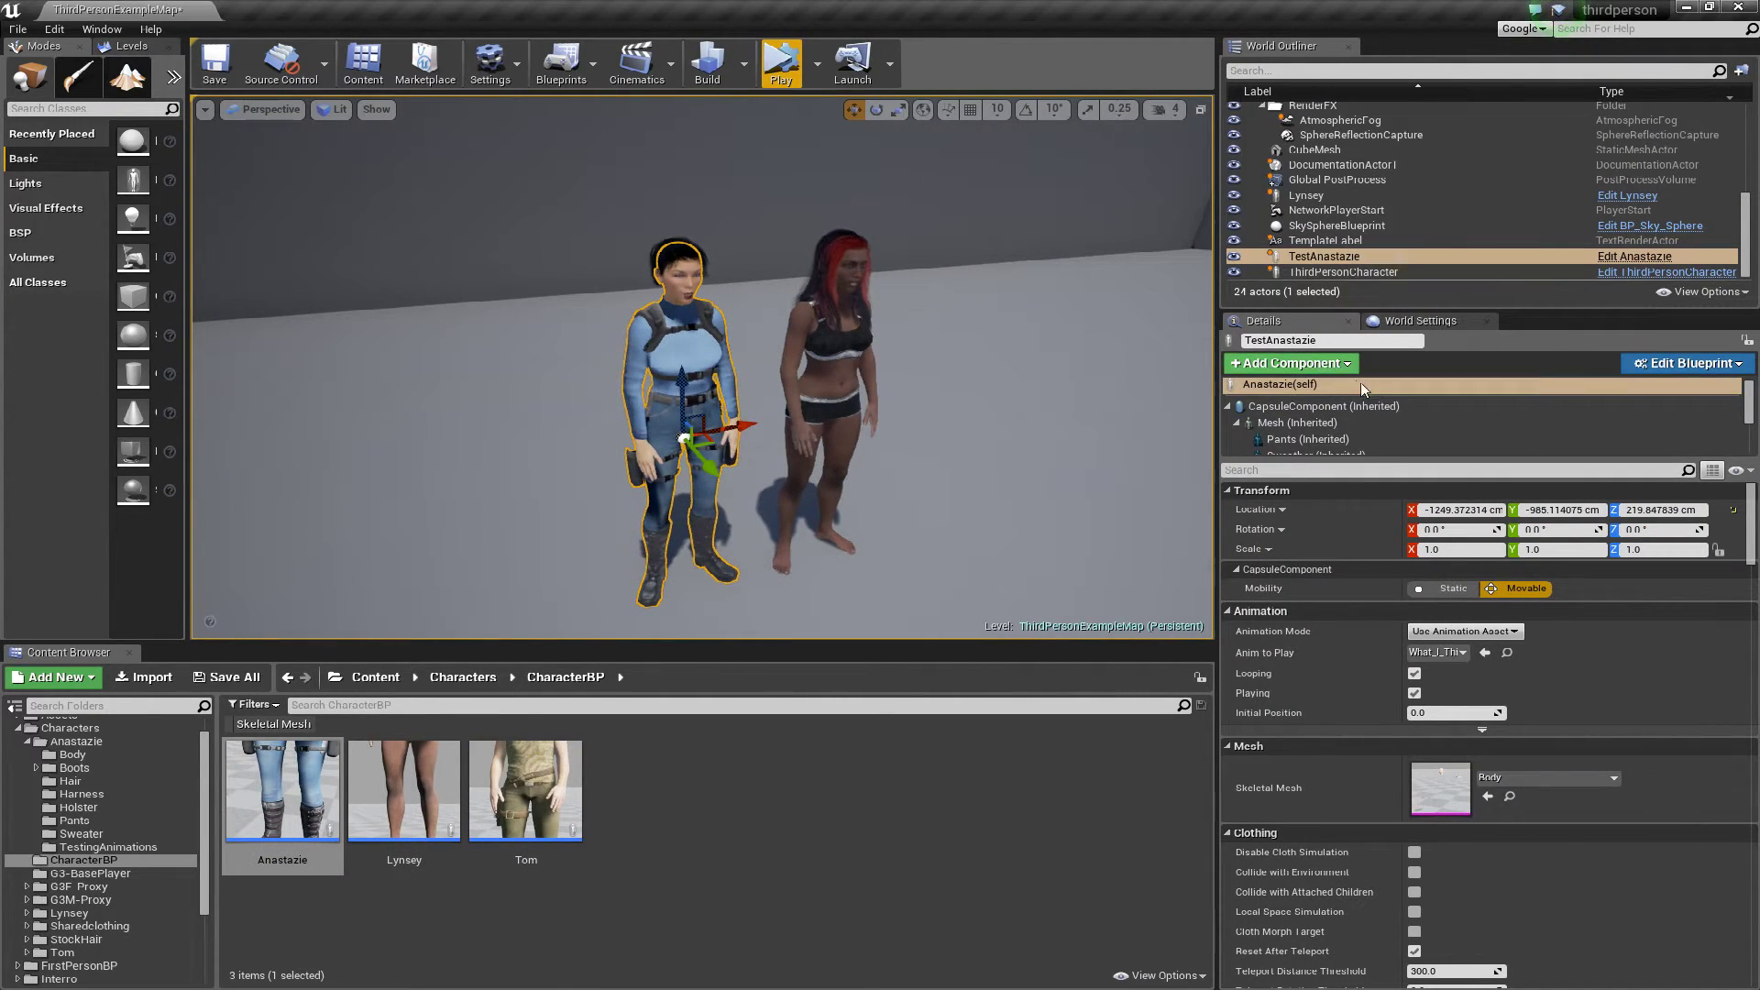
{"action": "scroll", "coordinate": [1366, 390], "scroll_direction": "down", "scroll_amount": 1}
{"action": "scroll", "coordinate": [1373, 409], "scroll_direction": "down", "scroll_amount": 4}
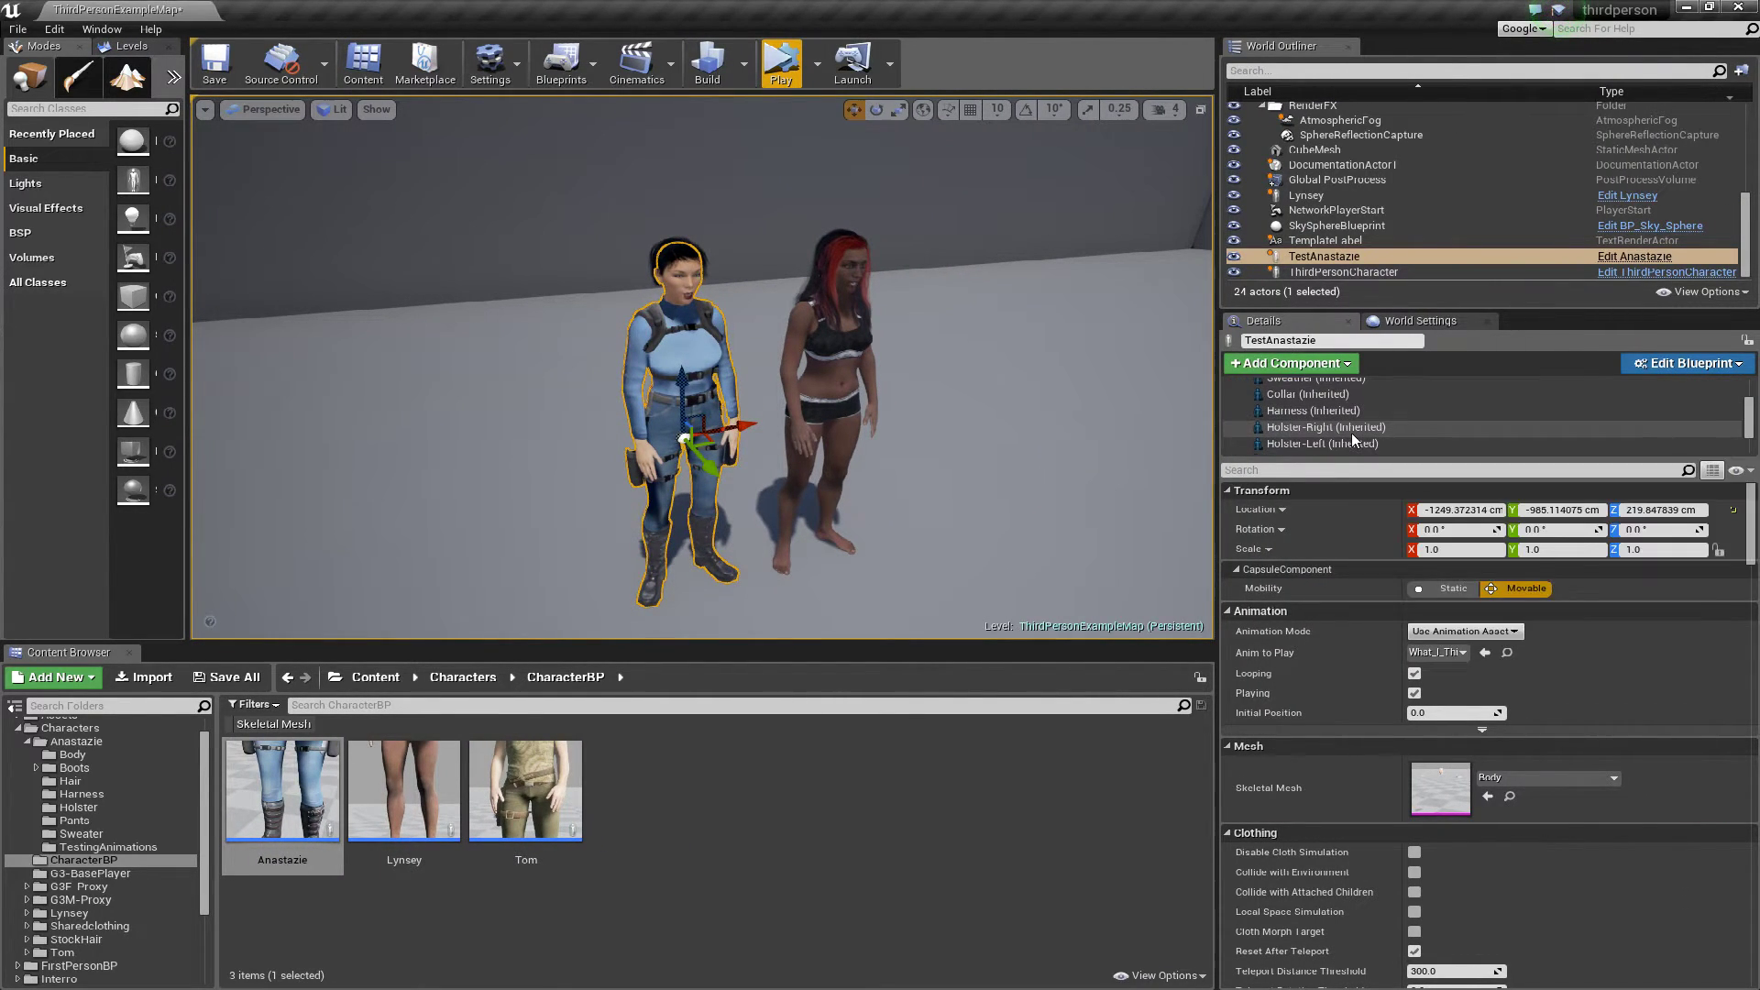
{"action": "scroll", "coordinate": [1350, 433], "scroll_direction": "down", "scroll_amount": 1}
{"action": "left_click", "coordinate": [1349, 428]}
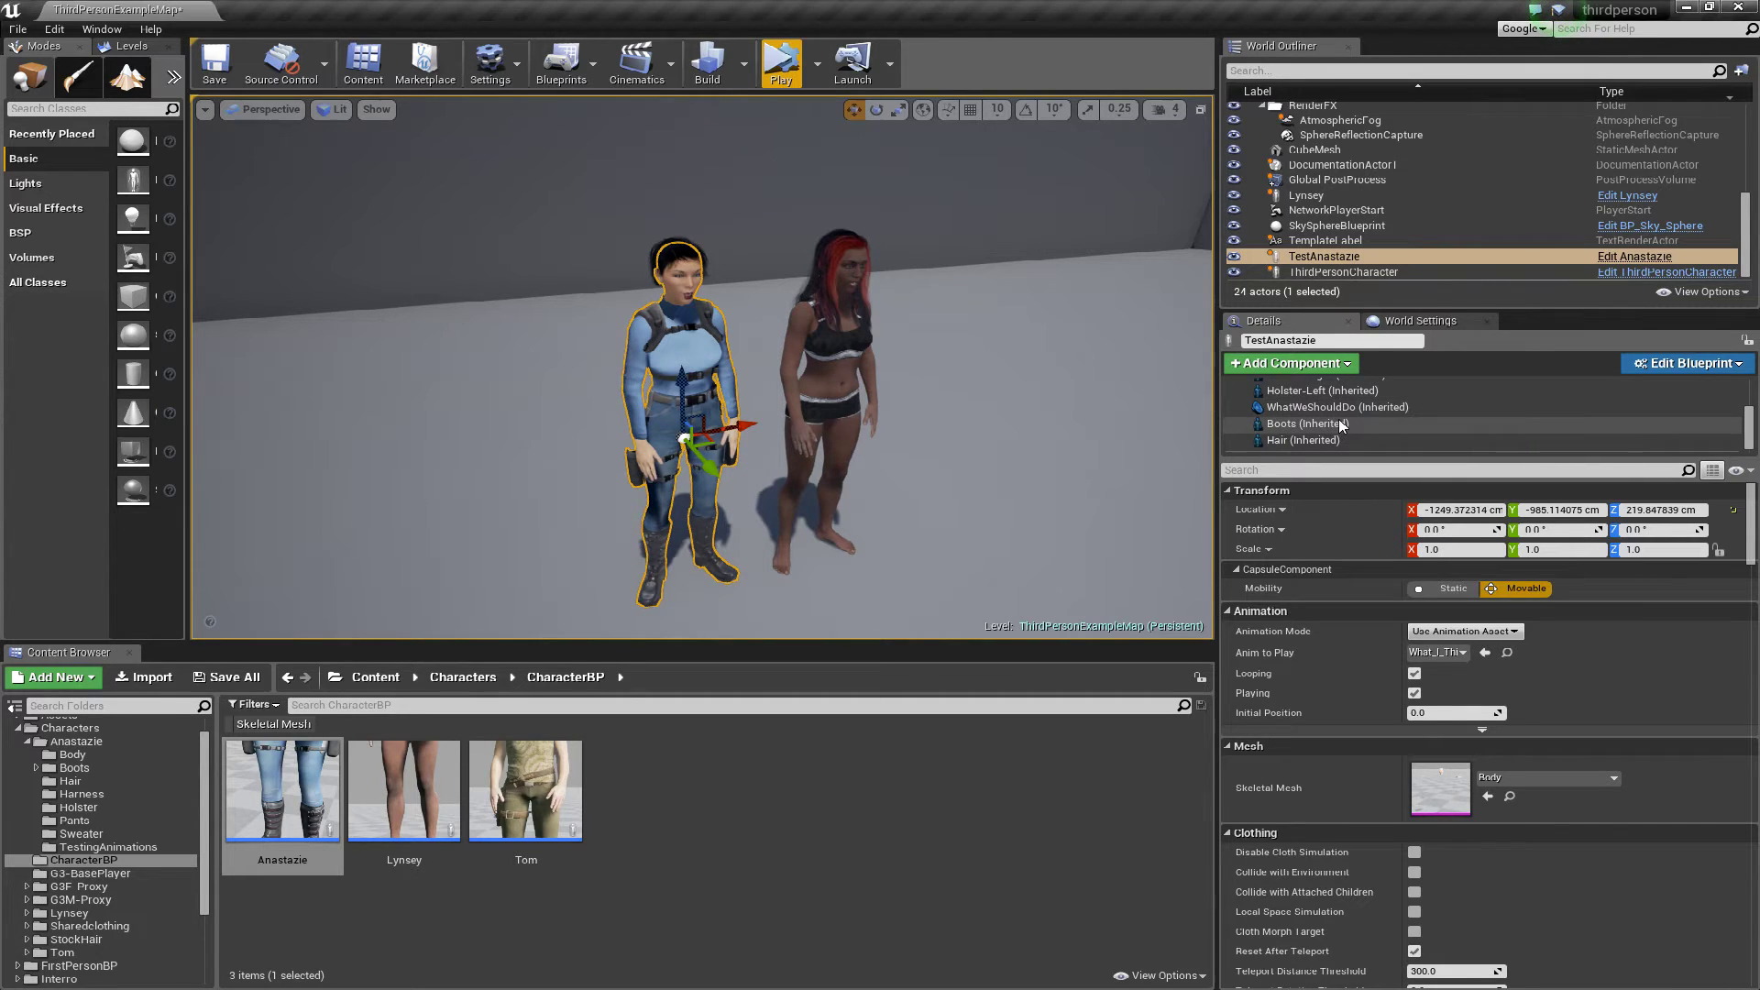
{"action": "left_click", "coordinate": [1323, 440]}
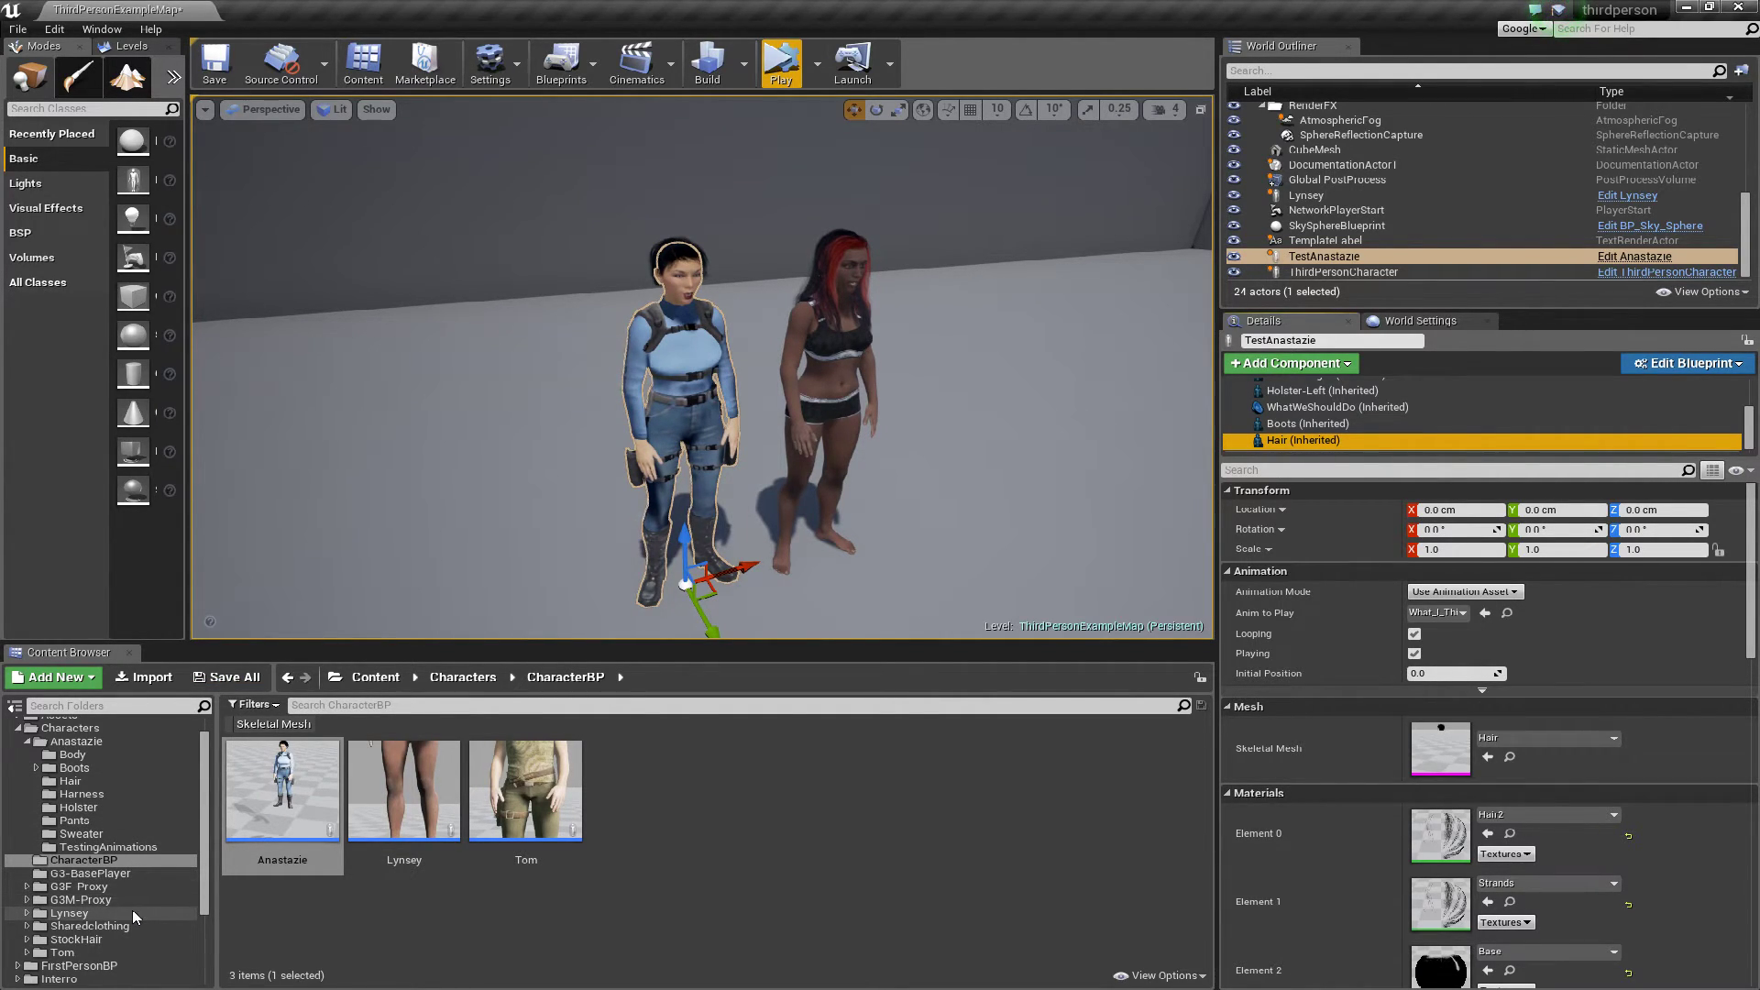
{"action": "scroll", "coordinate": [127, 889], "scroll_direction": "down", "scroll_amount": 1}
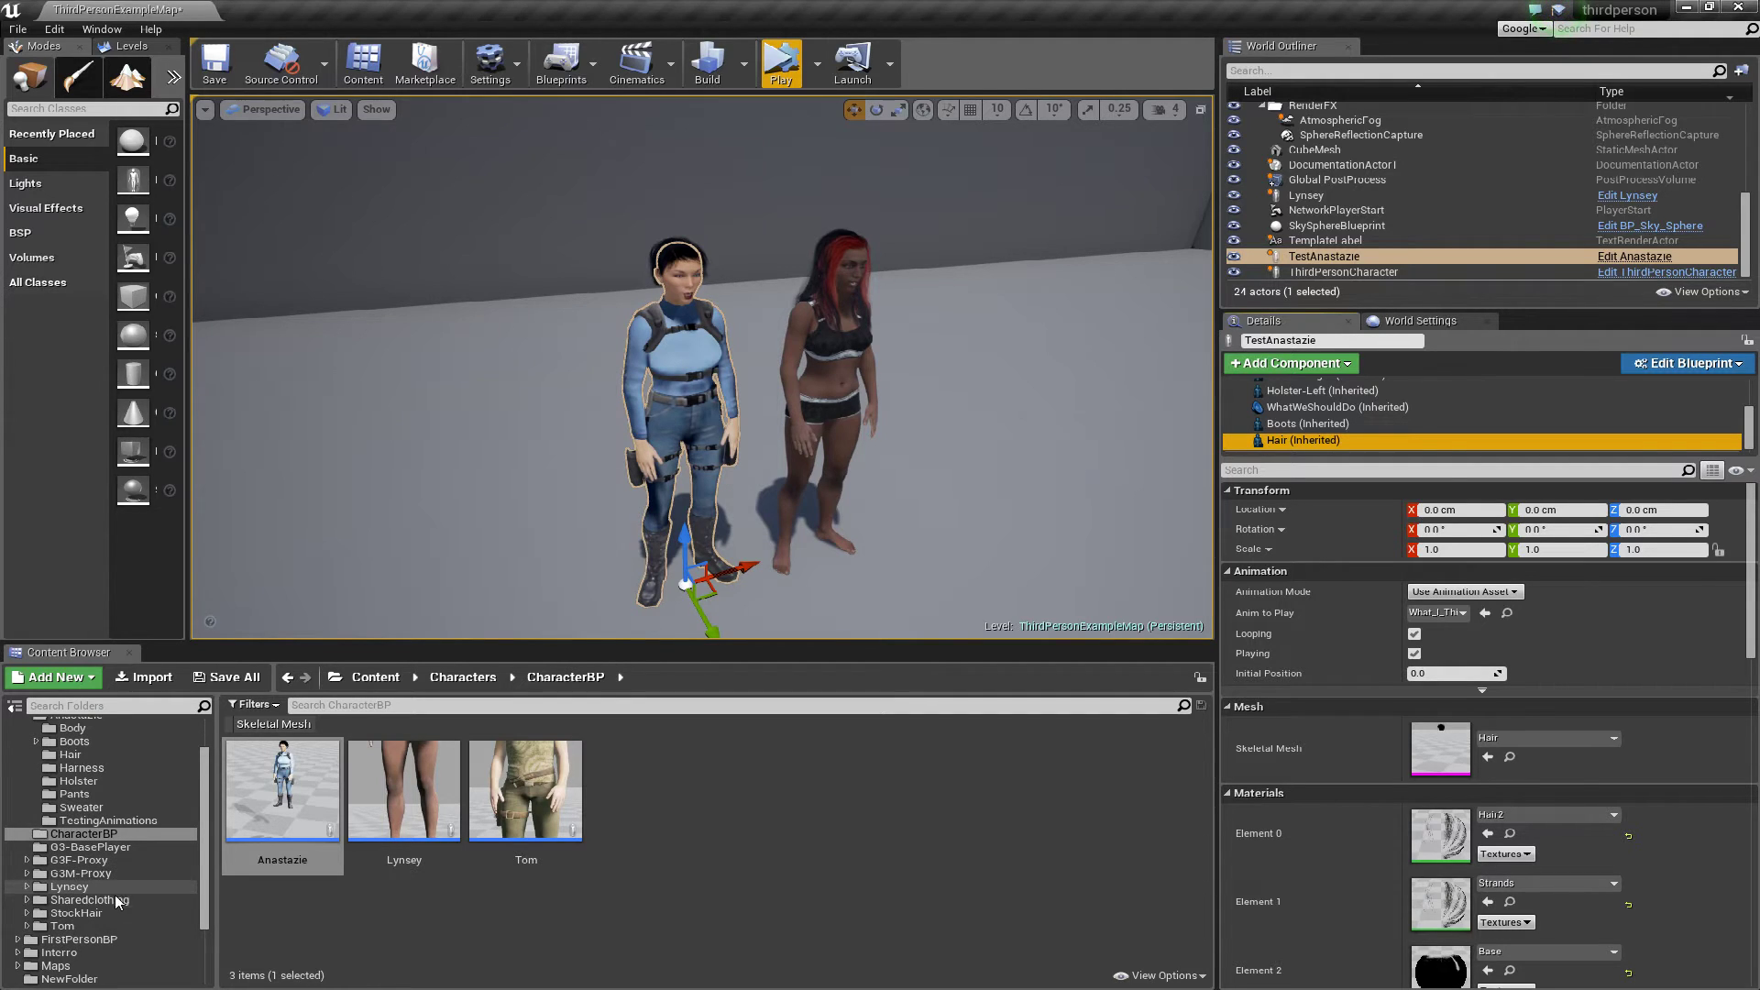
{"action": "scroll", "coordinate": [106, 907], "scroll_direction": "up", "scroll_amount": 2}
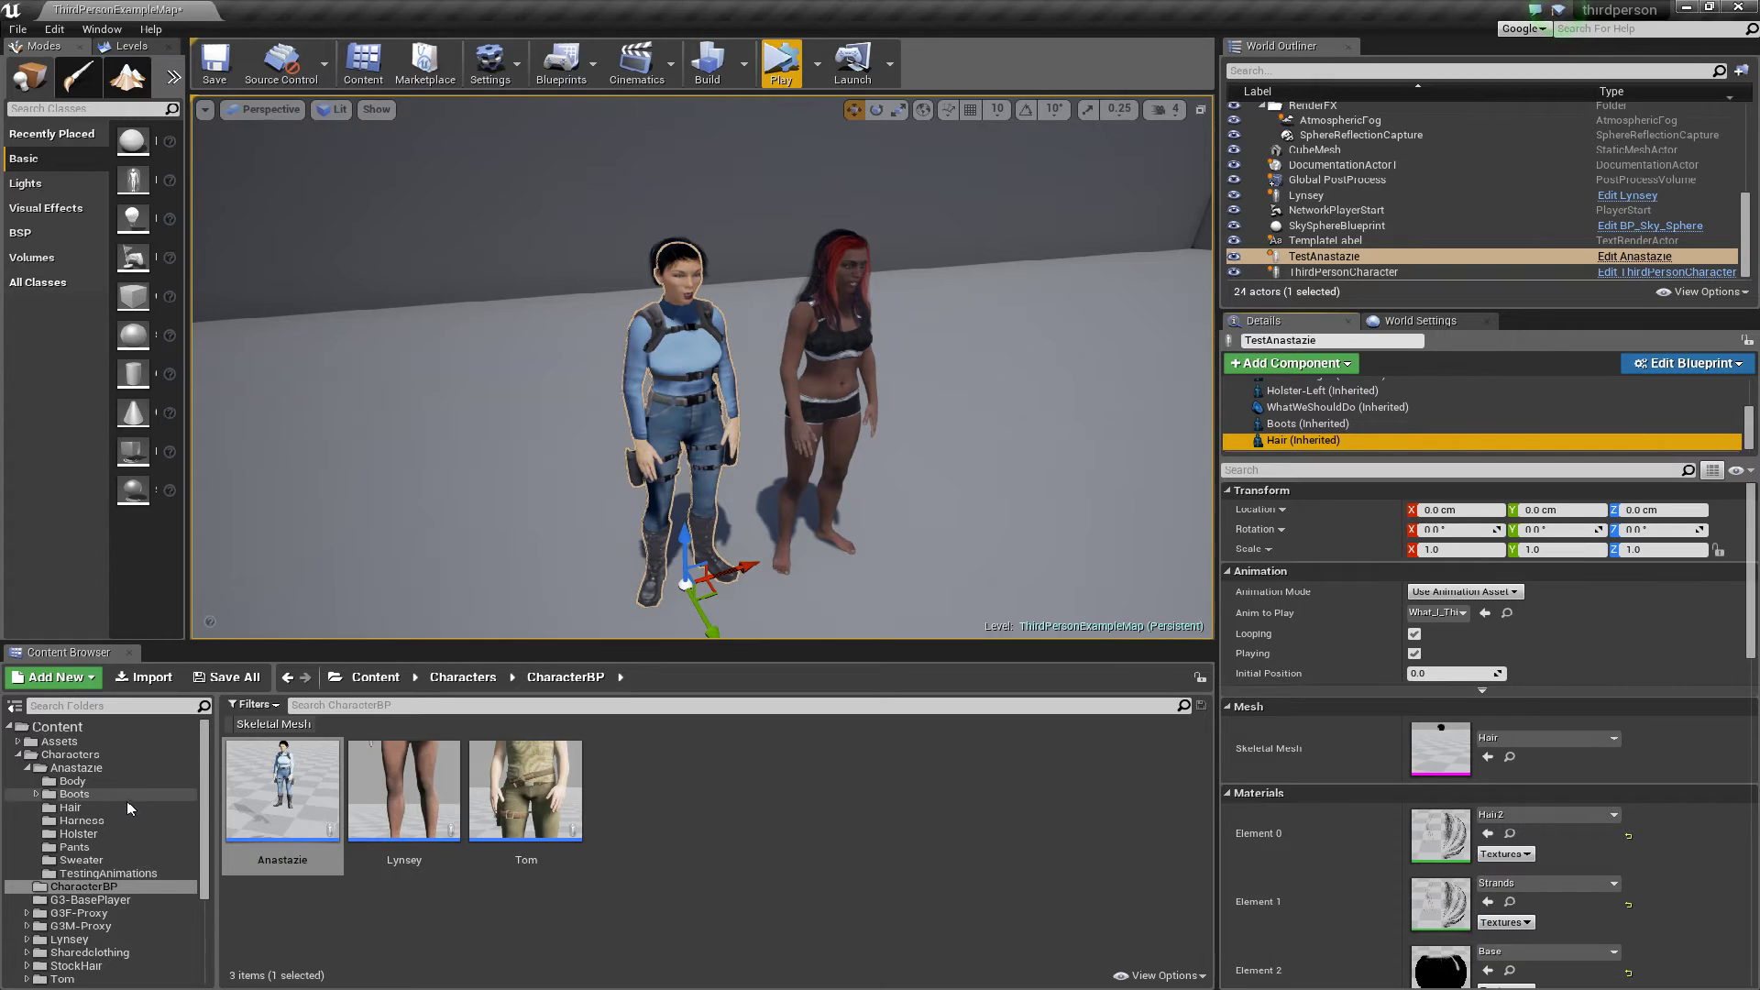
Assign Lynsey's Hair skeletal mesh to Anastazie's Hair component and frame her new short hair
{"action": "left_click", "coordinate": [110, 937]}
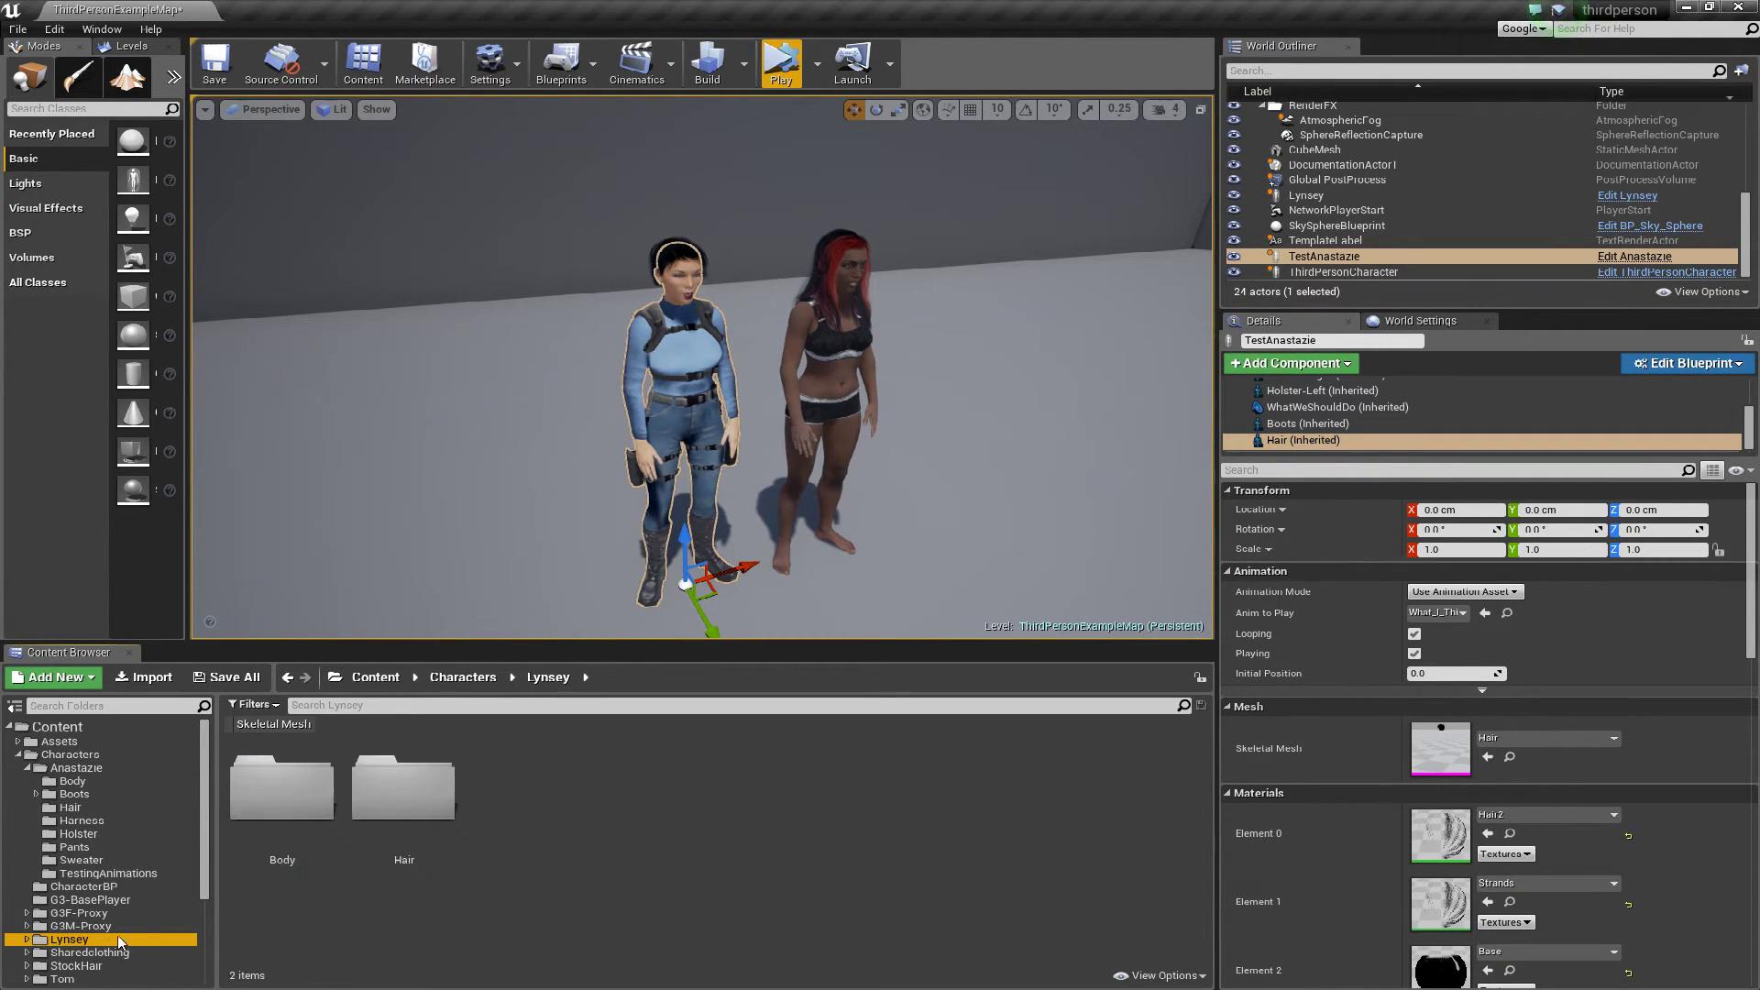
{"action": "double_click", "coordinate": [404, 788]}
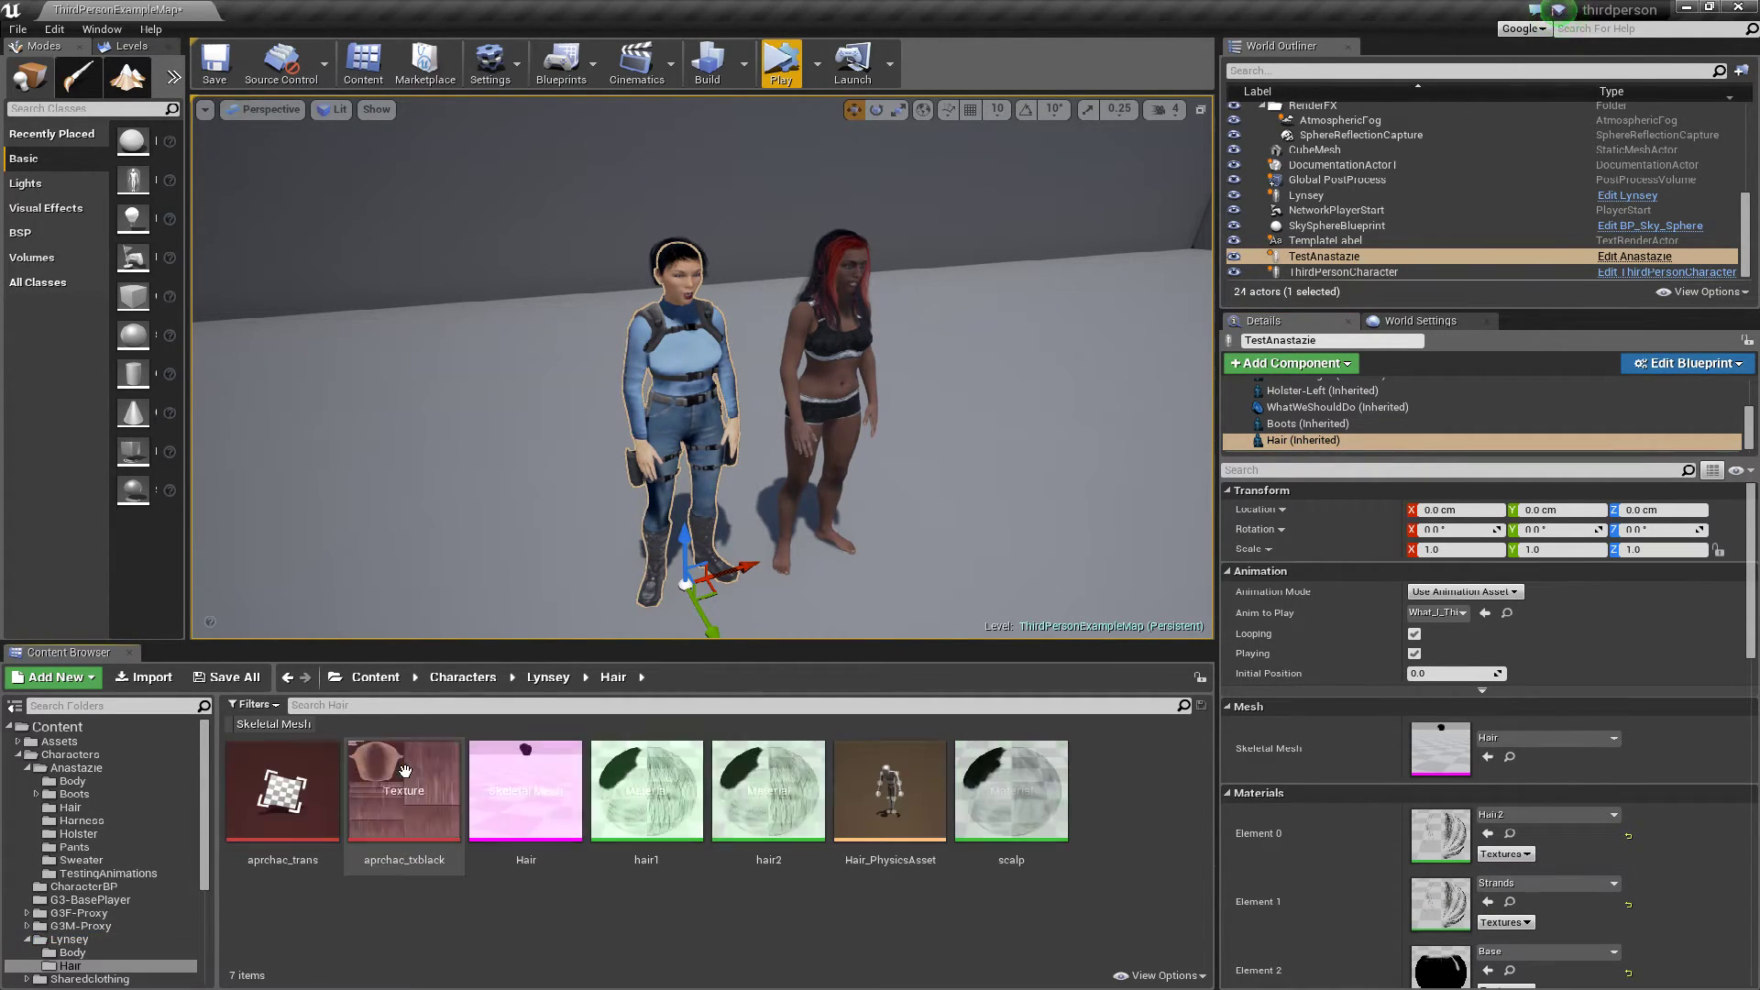
{"action": "left_click", "coordinate": [550, 790]}
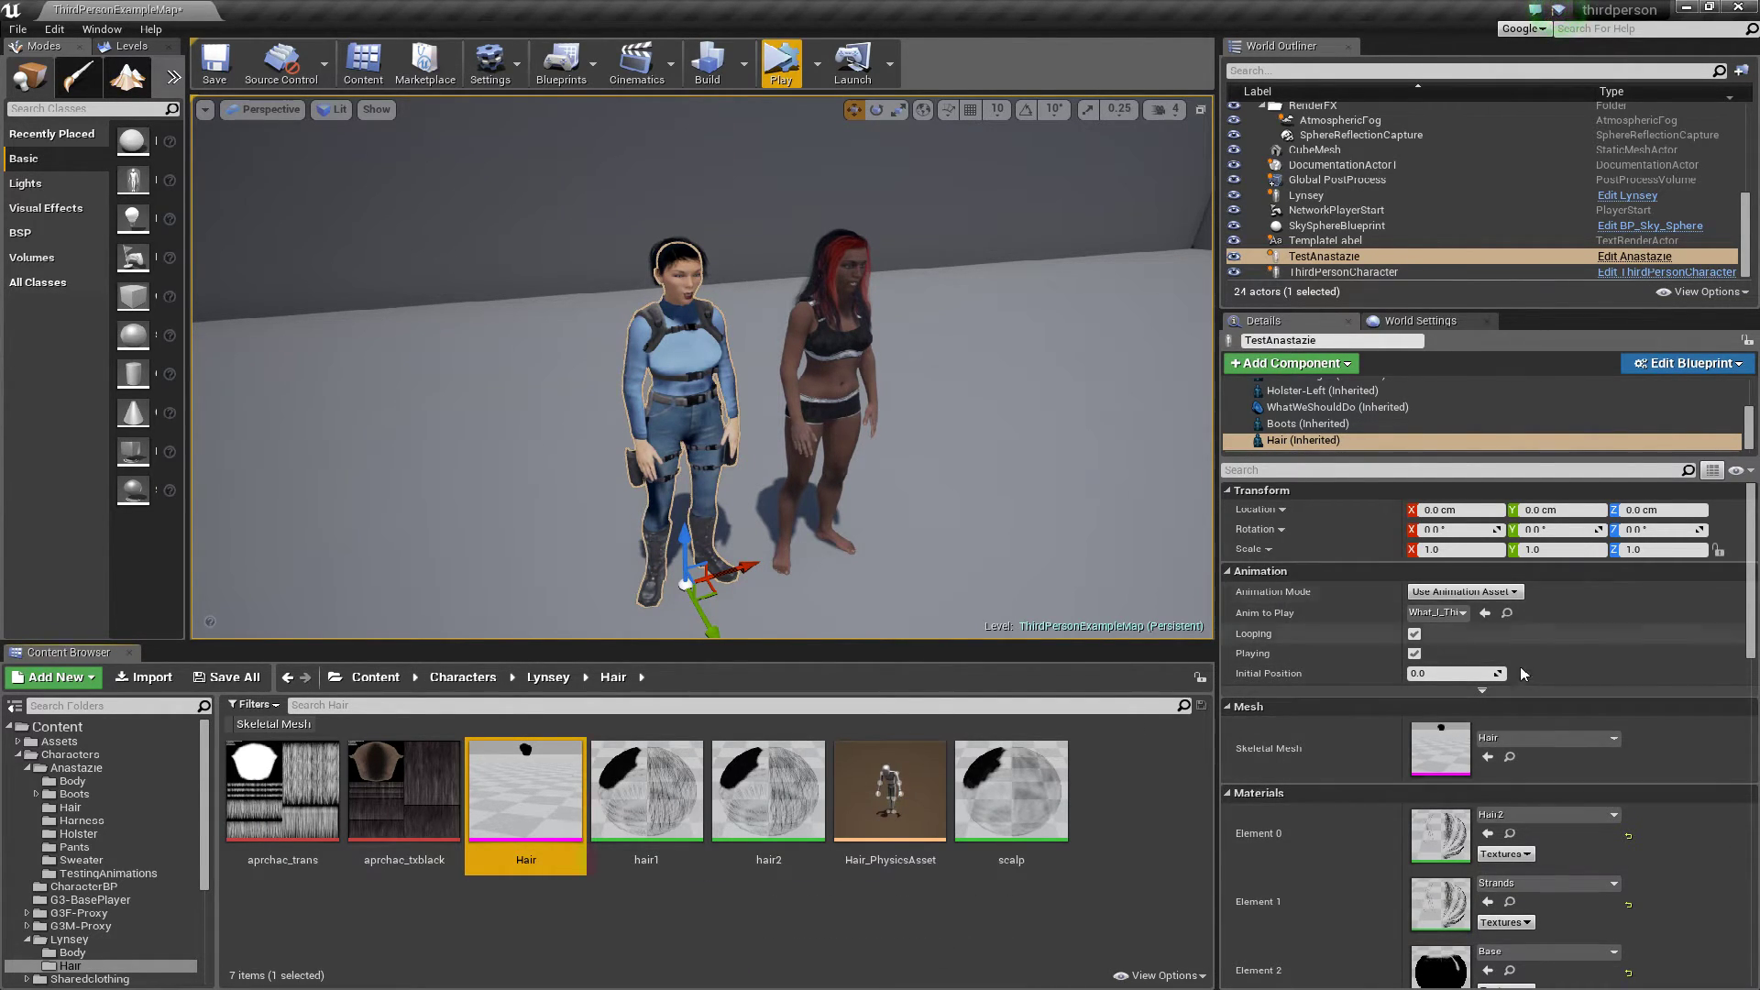
{"action": "left_click", "coordinate": [1487, 757]}
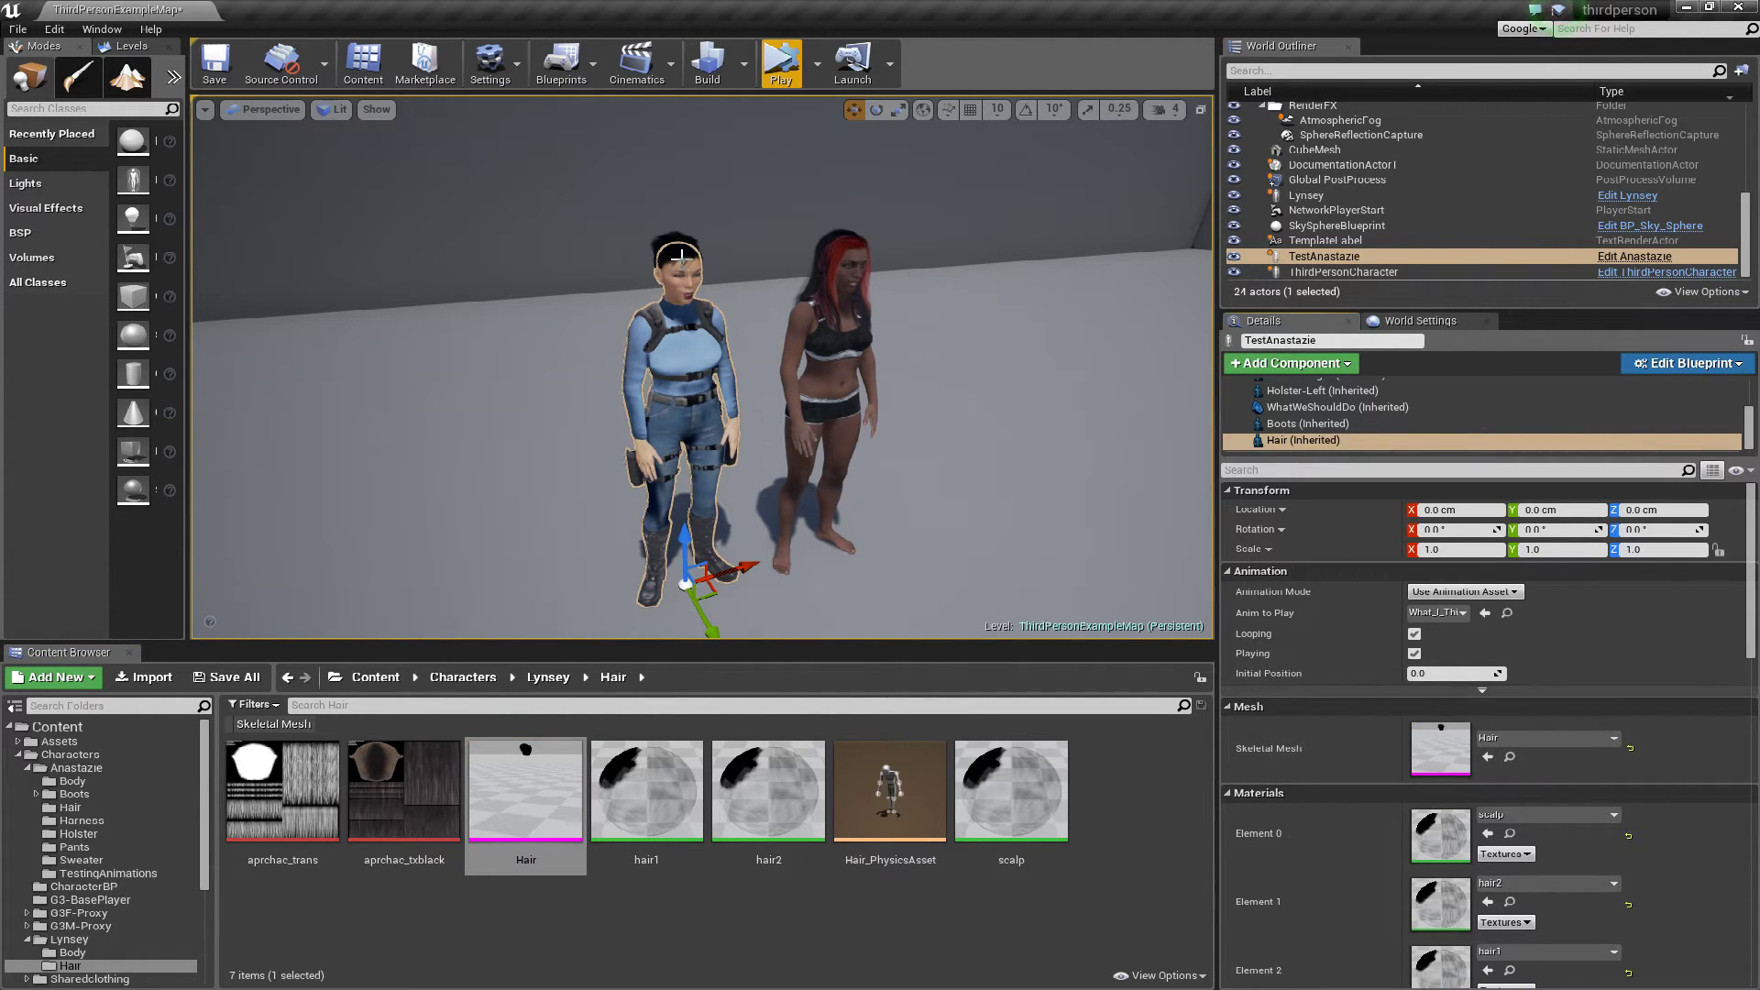
{"action": "key", "text": "f"}
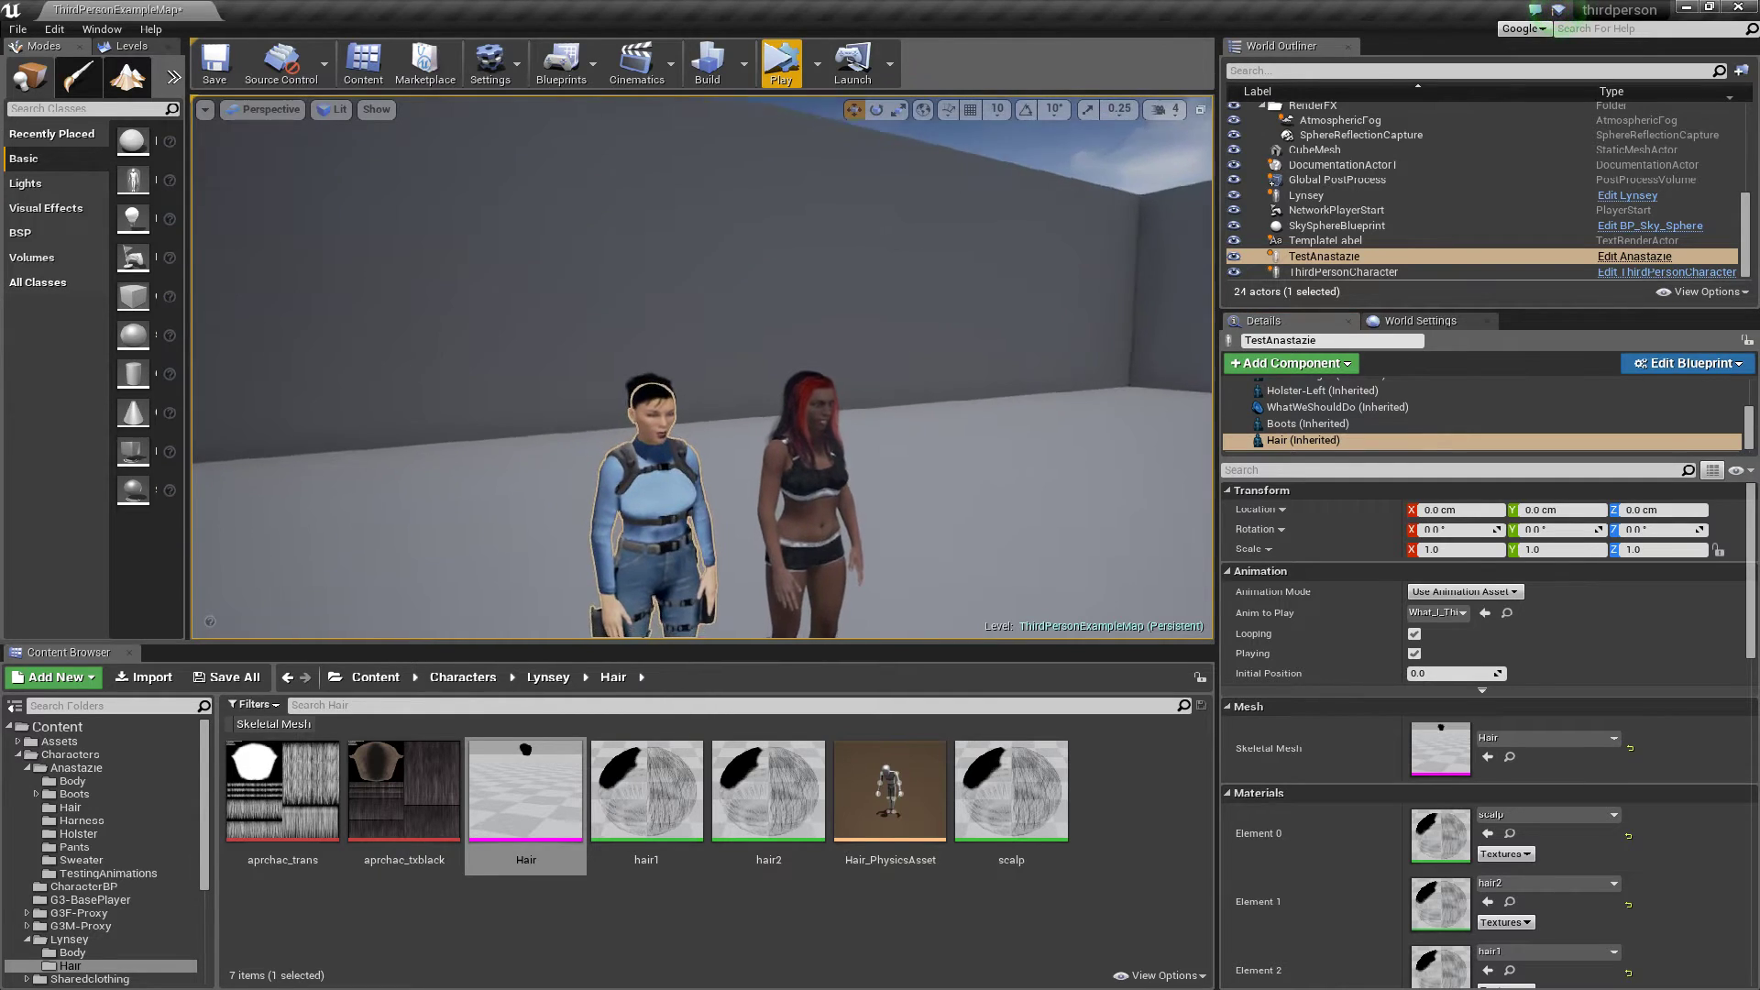
{"action": "scroll", "coordinate": [702, 367], "scroll_direction": "down", "scroll_amount": 5}
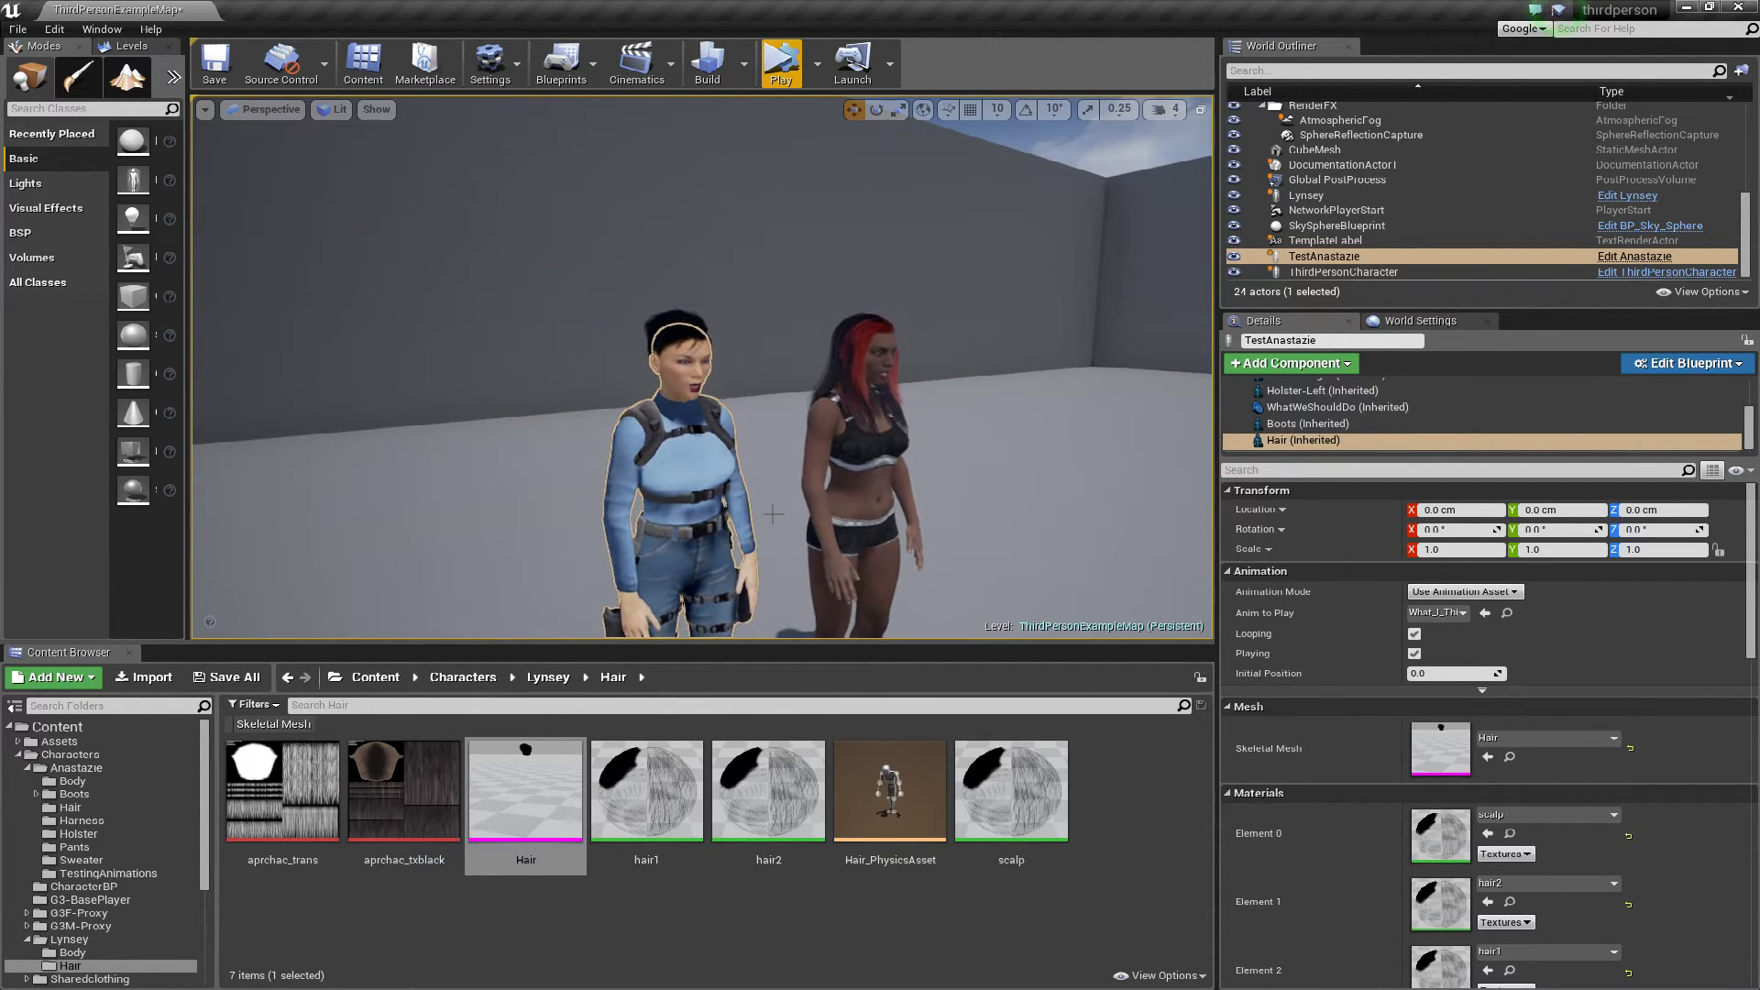
{"action": "key", "text": "Escape"}
{"action": "right_click_drag", "start_coordinate": [738, 413], "coordinate": [779, 417]}
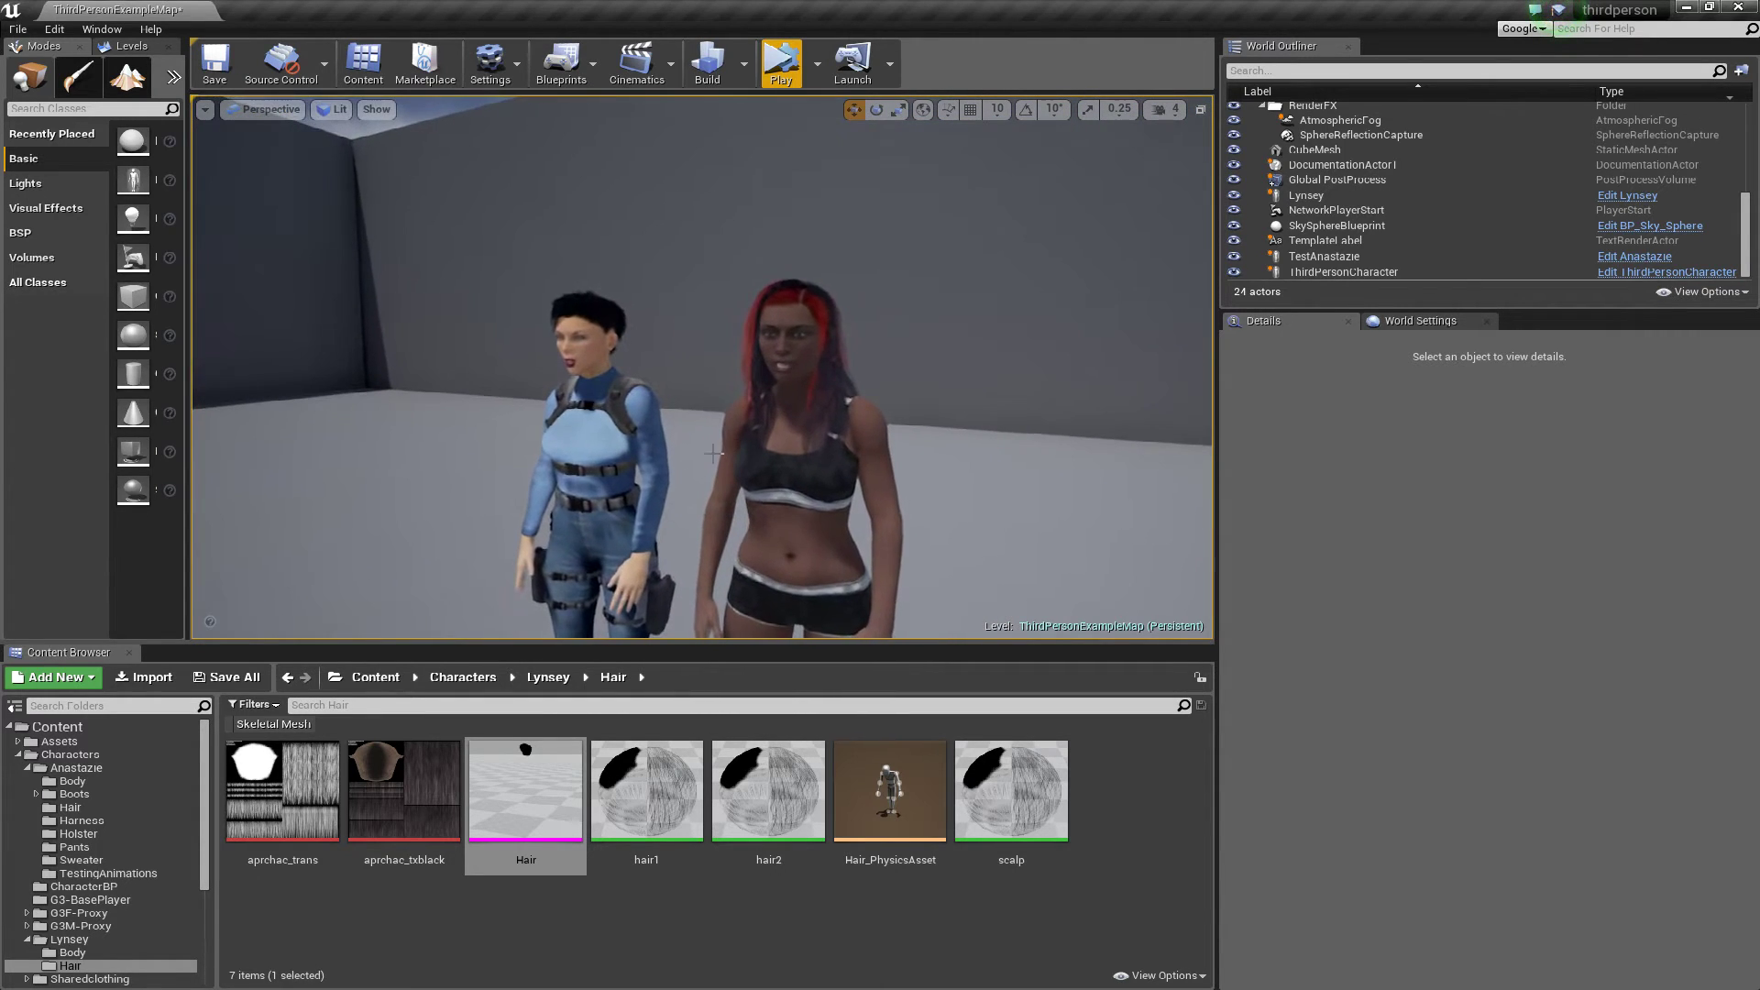
Select Anastazie and pick the aprilyshChace mesh from StockHair/Female/aprilyshChace
{"action": "left_click", "coordinate": [595, 477]}
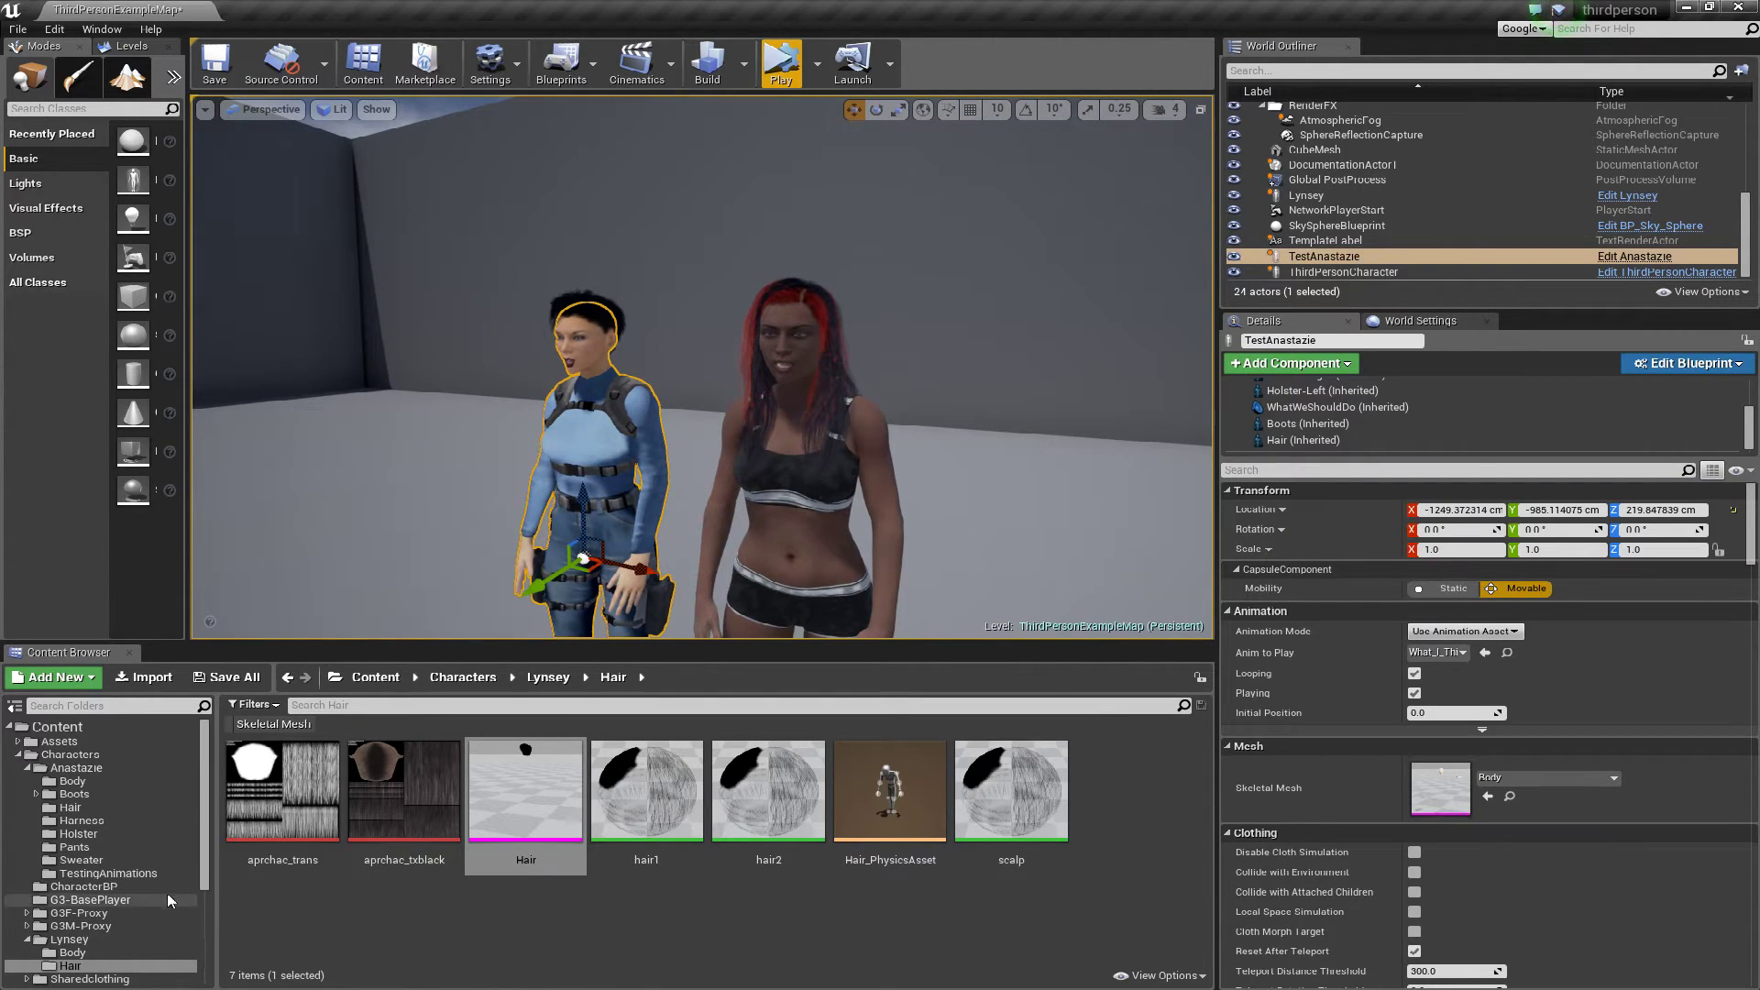
{"action": "scroll", "coordinate": [167, 891], "scroll_direction": "down", "scroll_amount": 2}
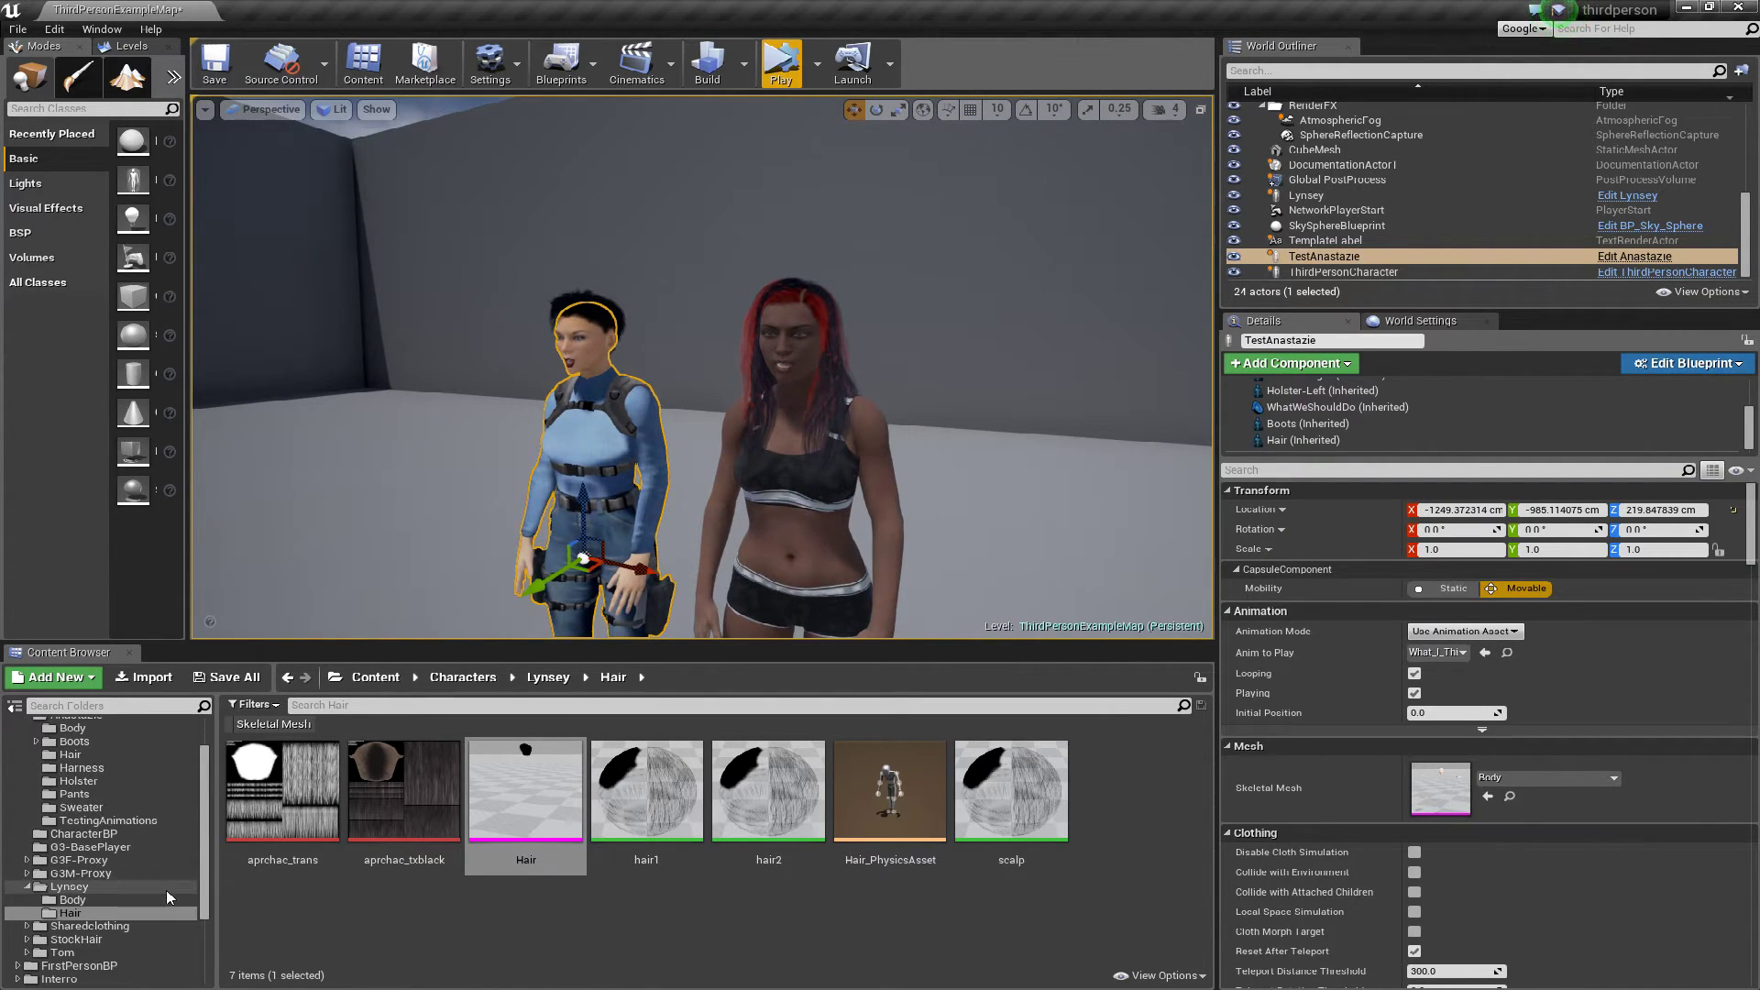
{"action": "left_click", "coordinate": [88, 939]}
{"action": "left_click", "coordinate": [312, 816]}
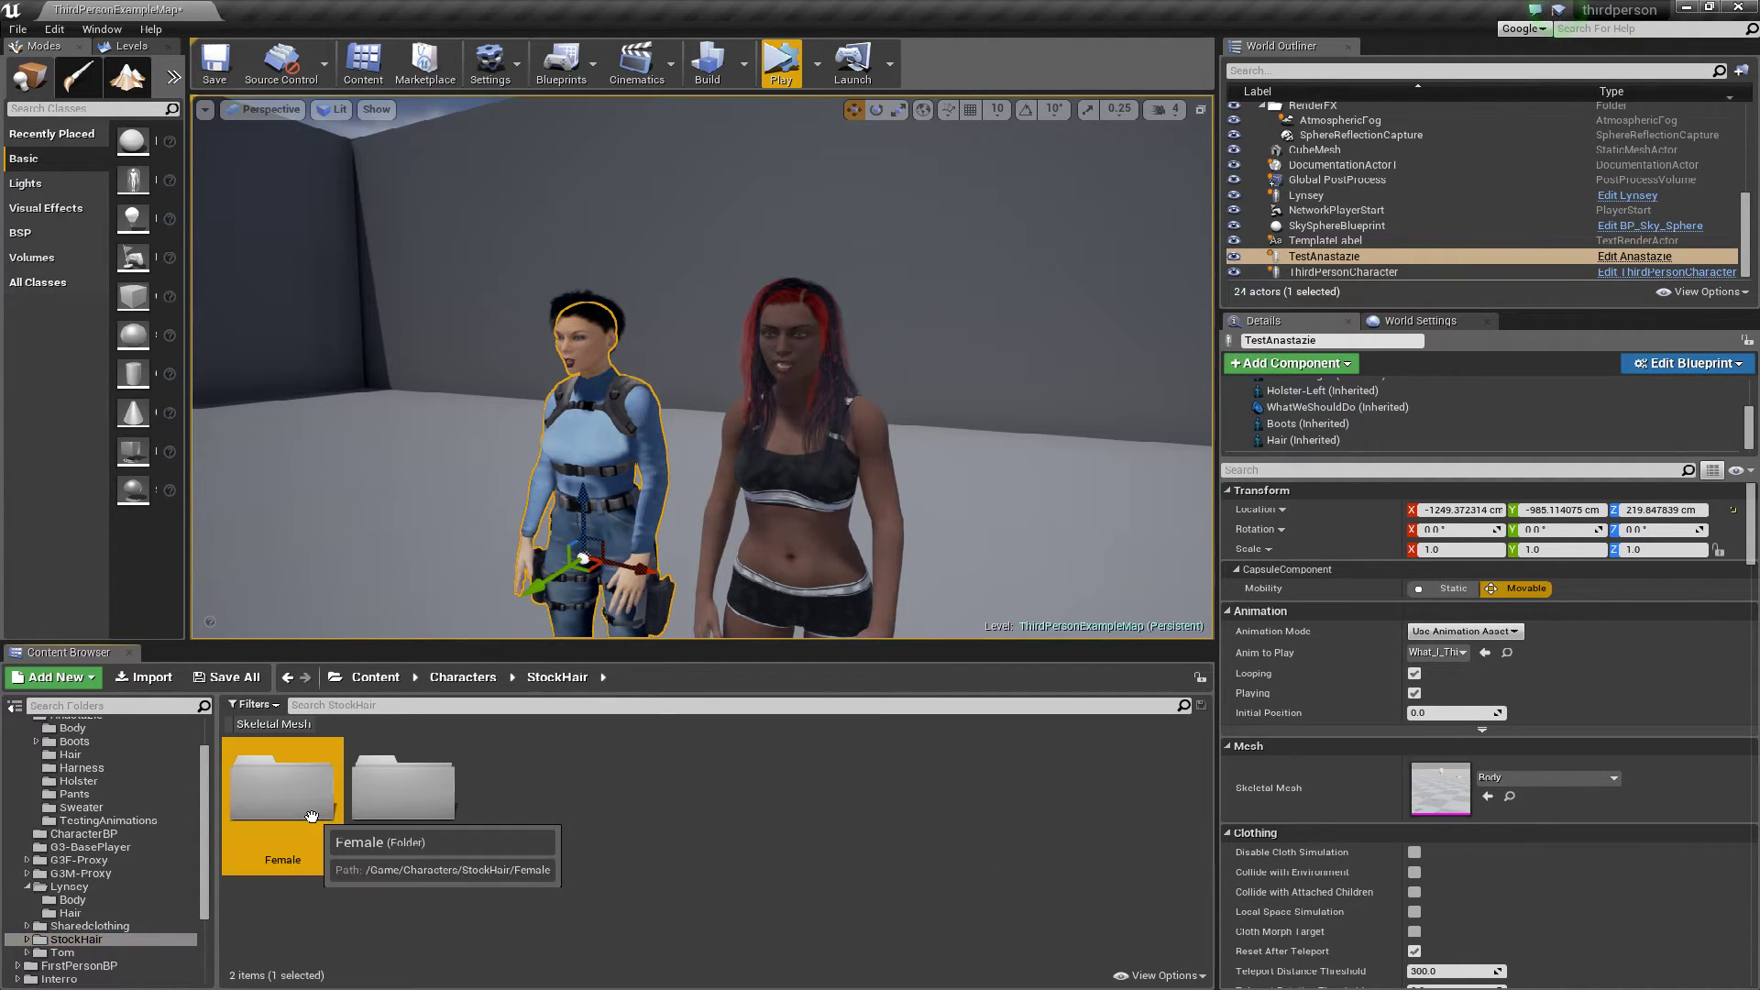
{"action": "double_click", "coordinate": [312, 816]}
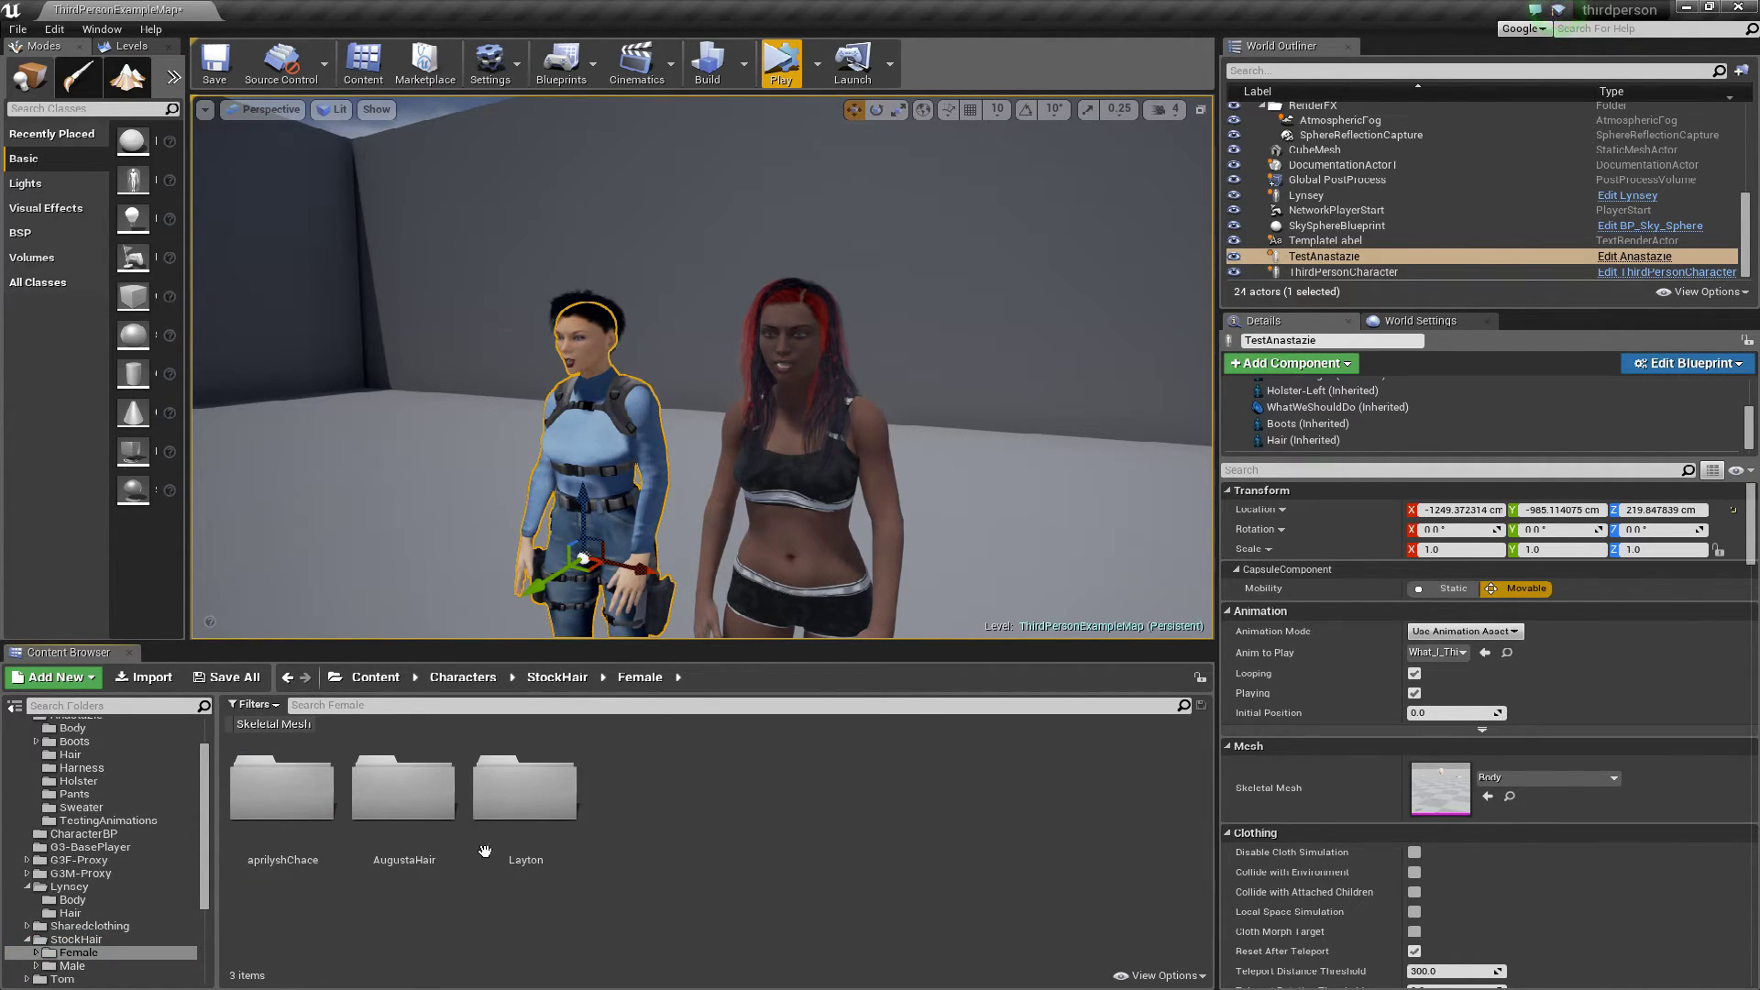
{"action": "left_click", "coordinate": [524, 788]}
{"action": "double_click", "coordinate": [306, 806]}
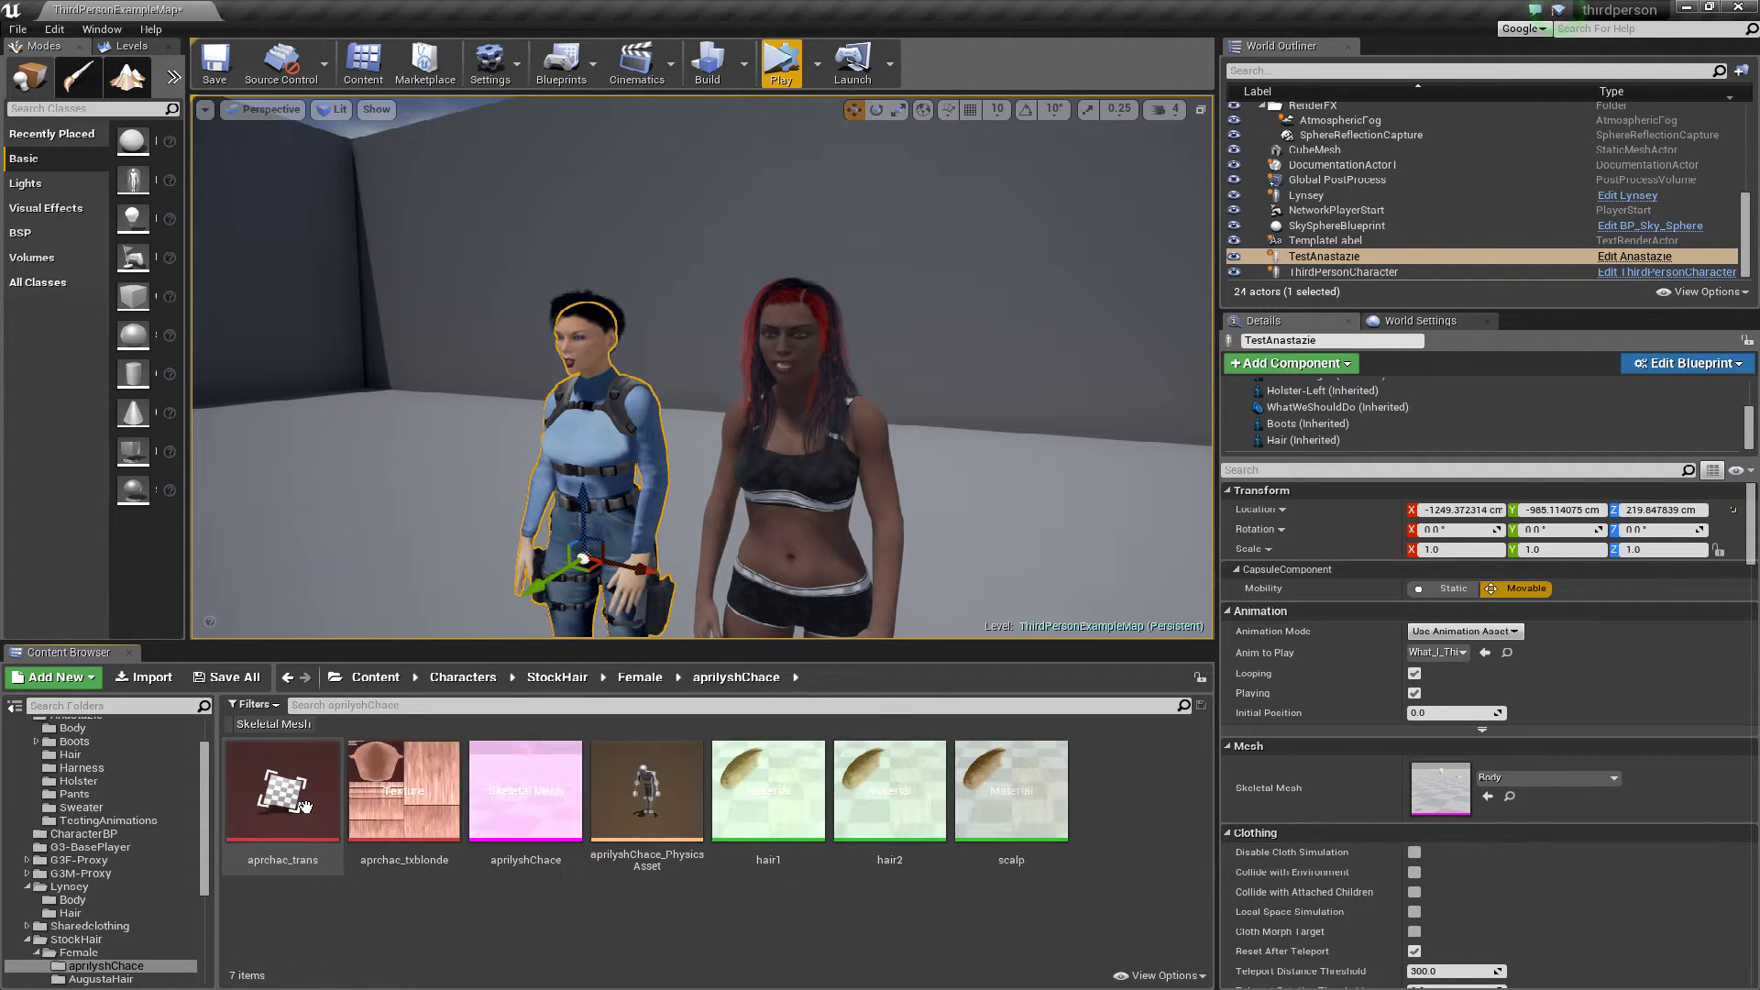
{"action": "left_click", "coordinate": [521, 827]}
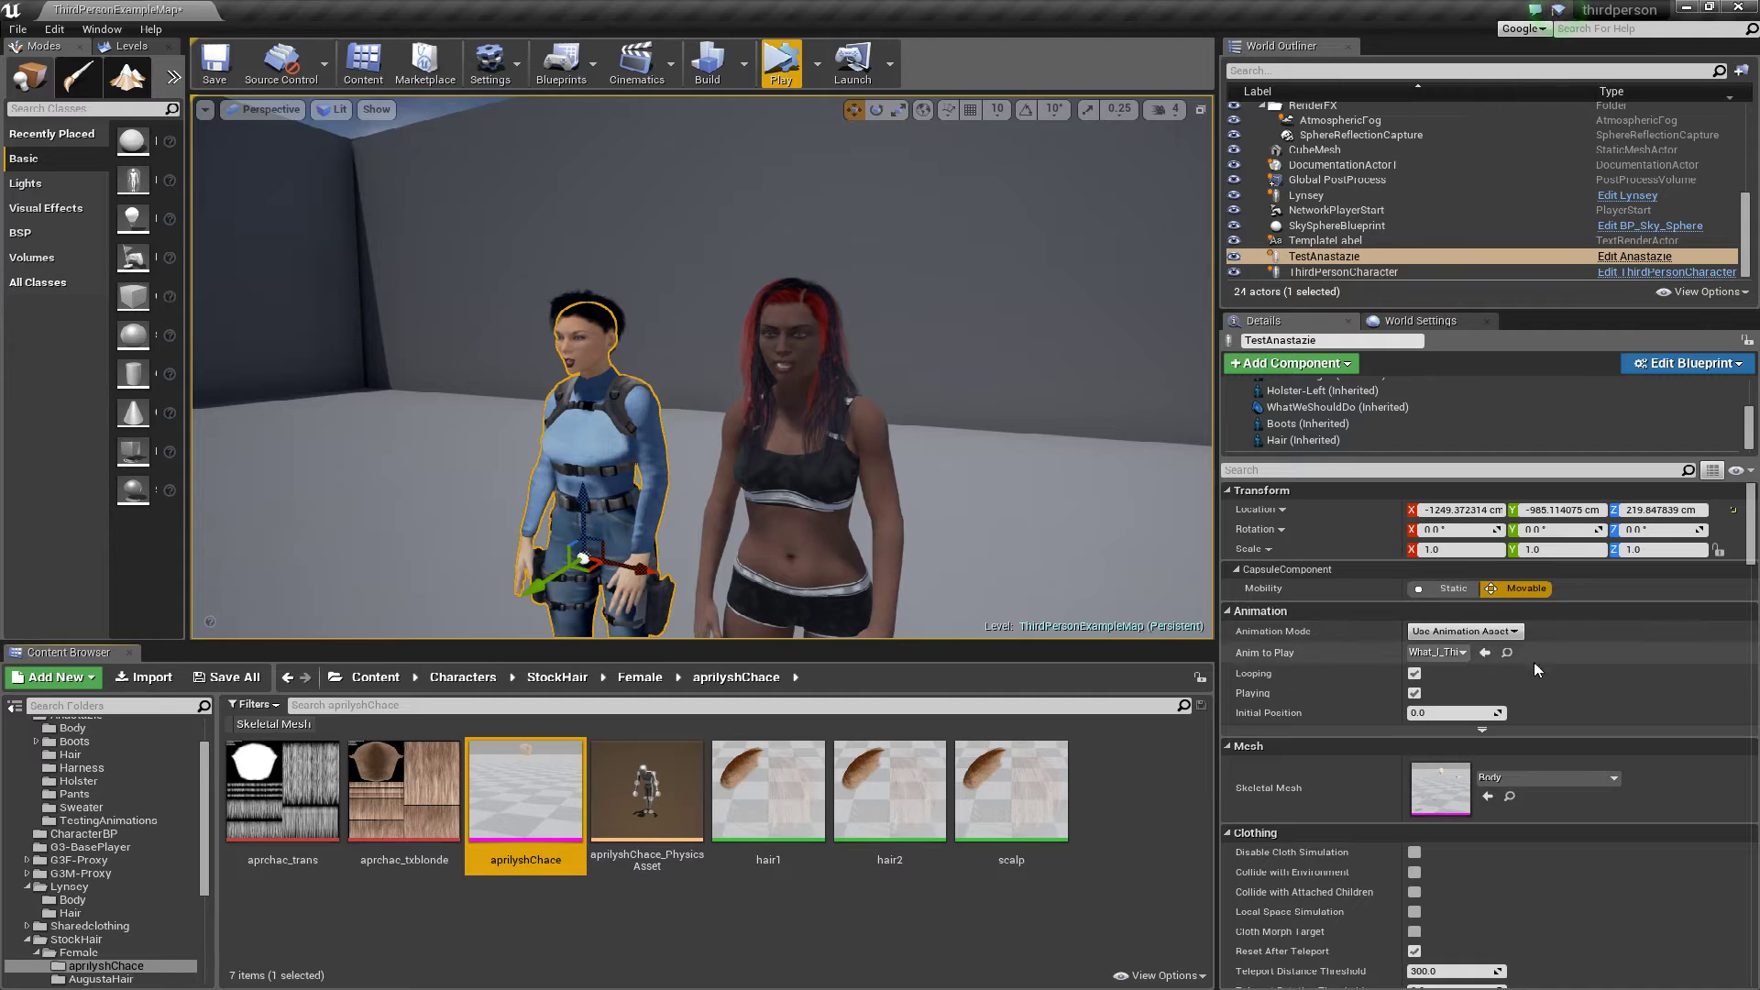
Set aprilyshChace as the Hair component's skeletal mesh and preview the new hair
{"action": "left_click", "coordinate": [1327, 441]}
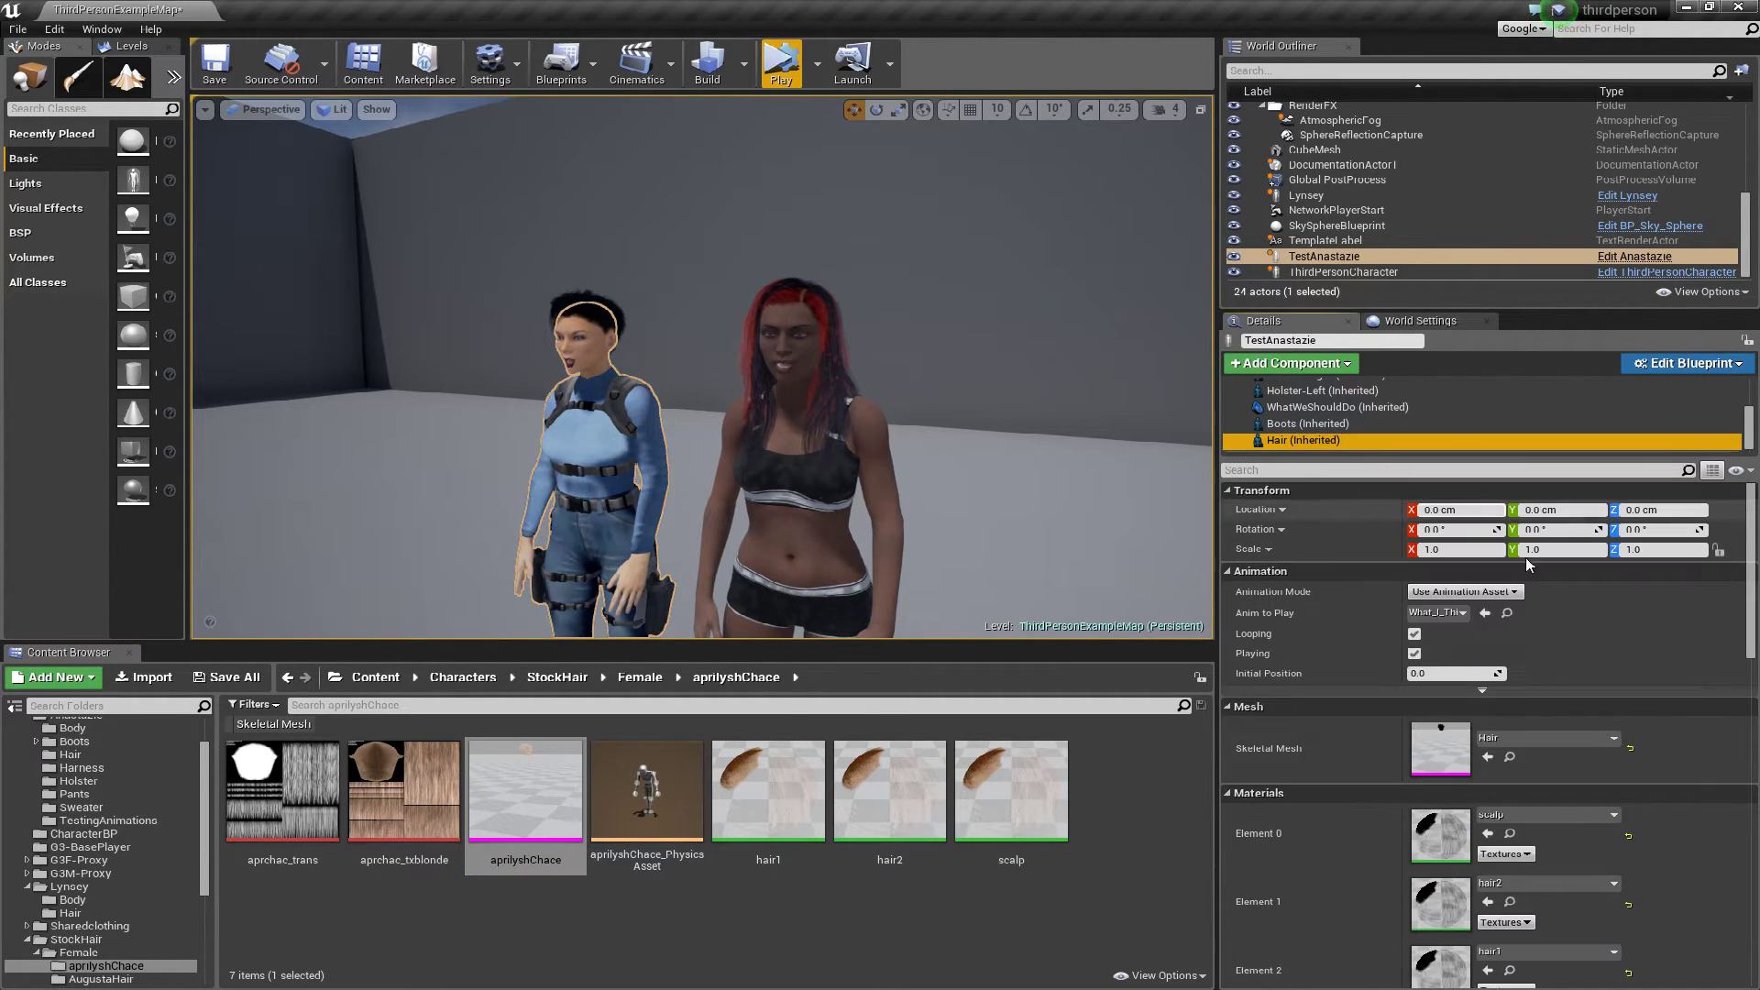
{"action": "left_click", "coordinate": [1490, 759]}
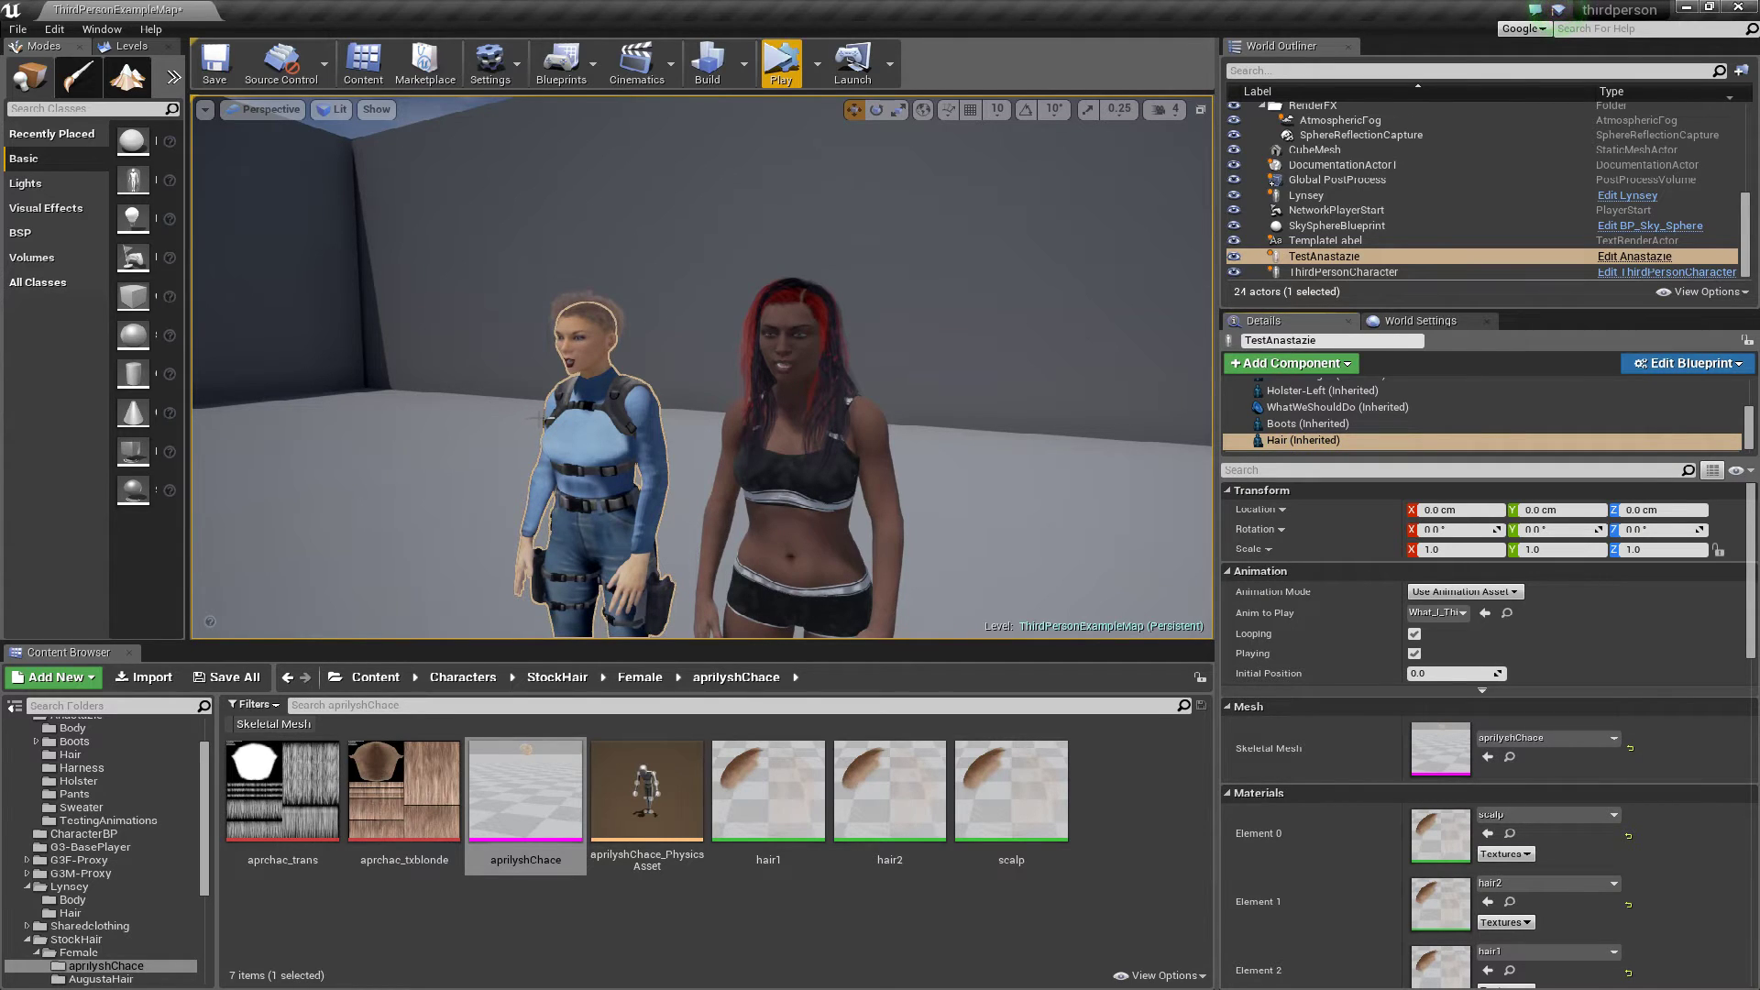
{"action": "left_click", "coordinate": [633, 337]}
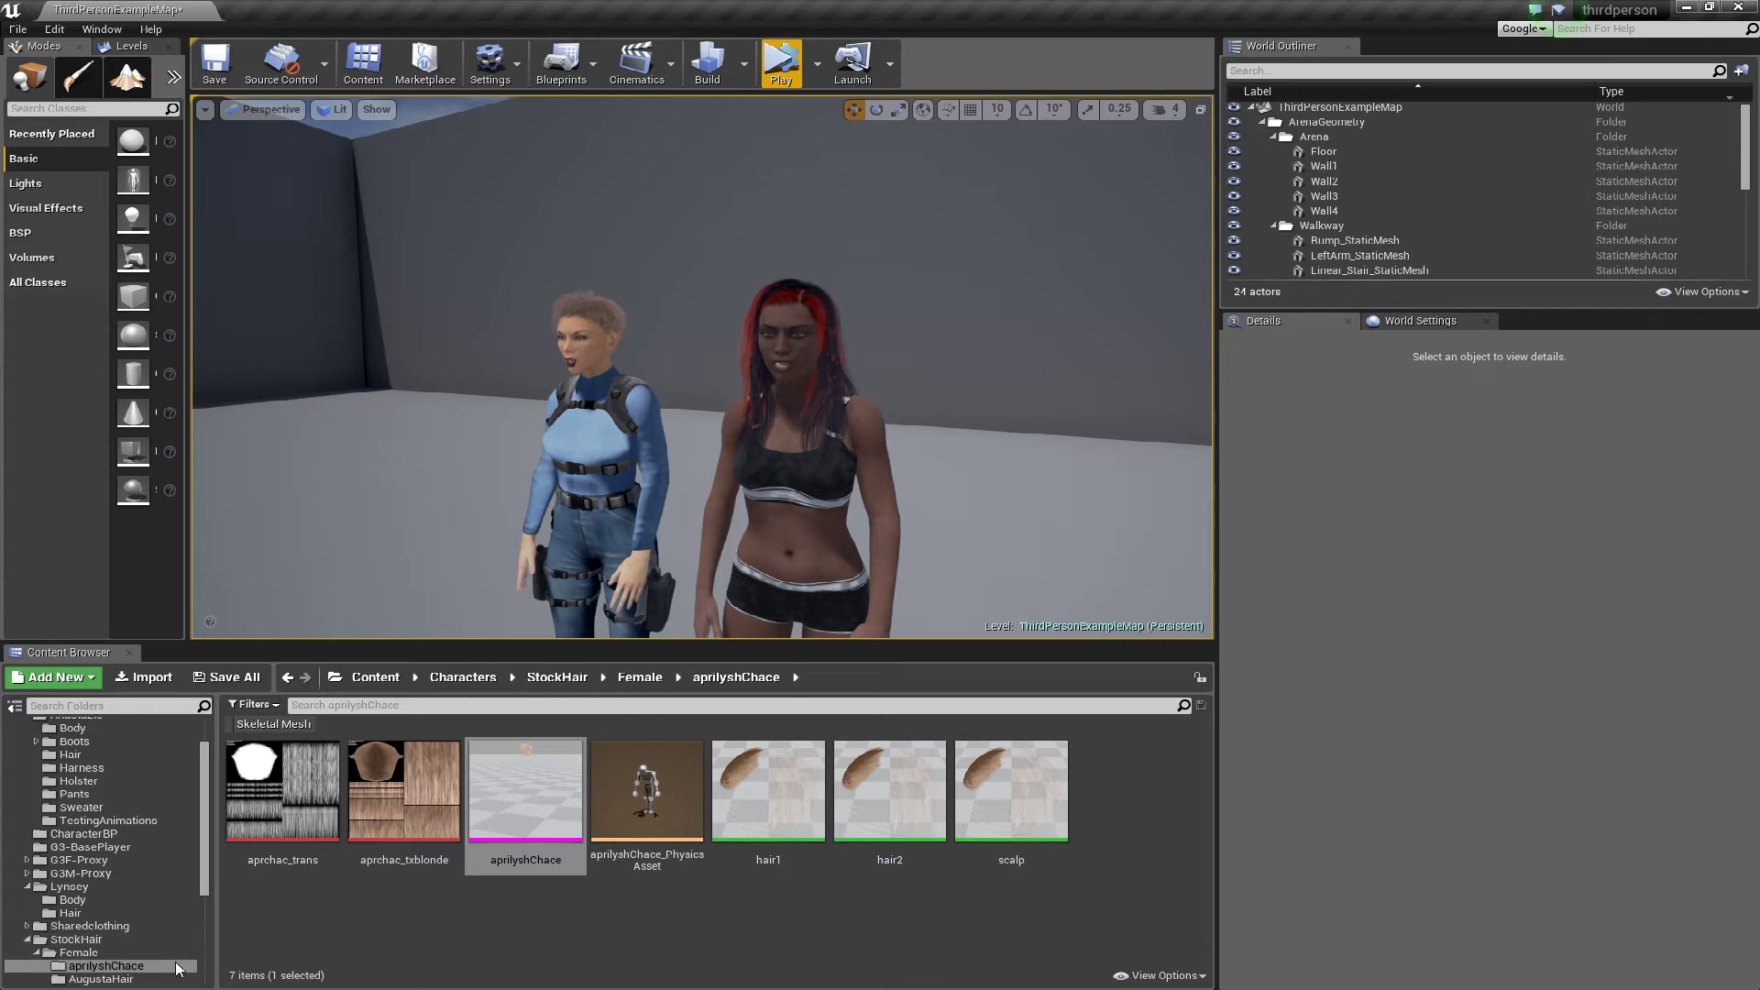
{"action": "scroll", "coordinate": [133, 965], "scroll_direction": "down", "scroll_amount": 1}
Replace TestAnastazie's Hair skeletal mesh, aprilyshChace, with the Layton hair mesh from the Content Browser
{"action": "left_click", "coordinate": [124, 966]}
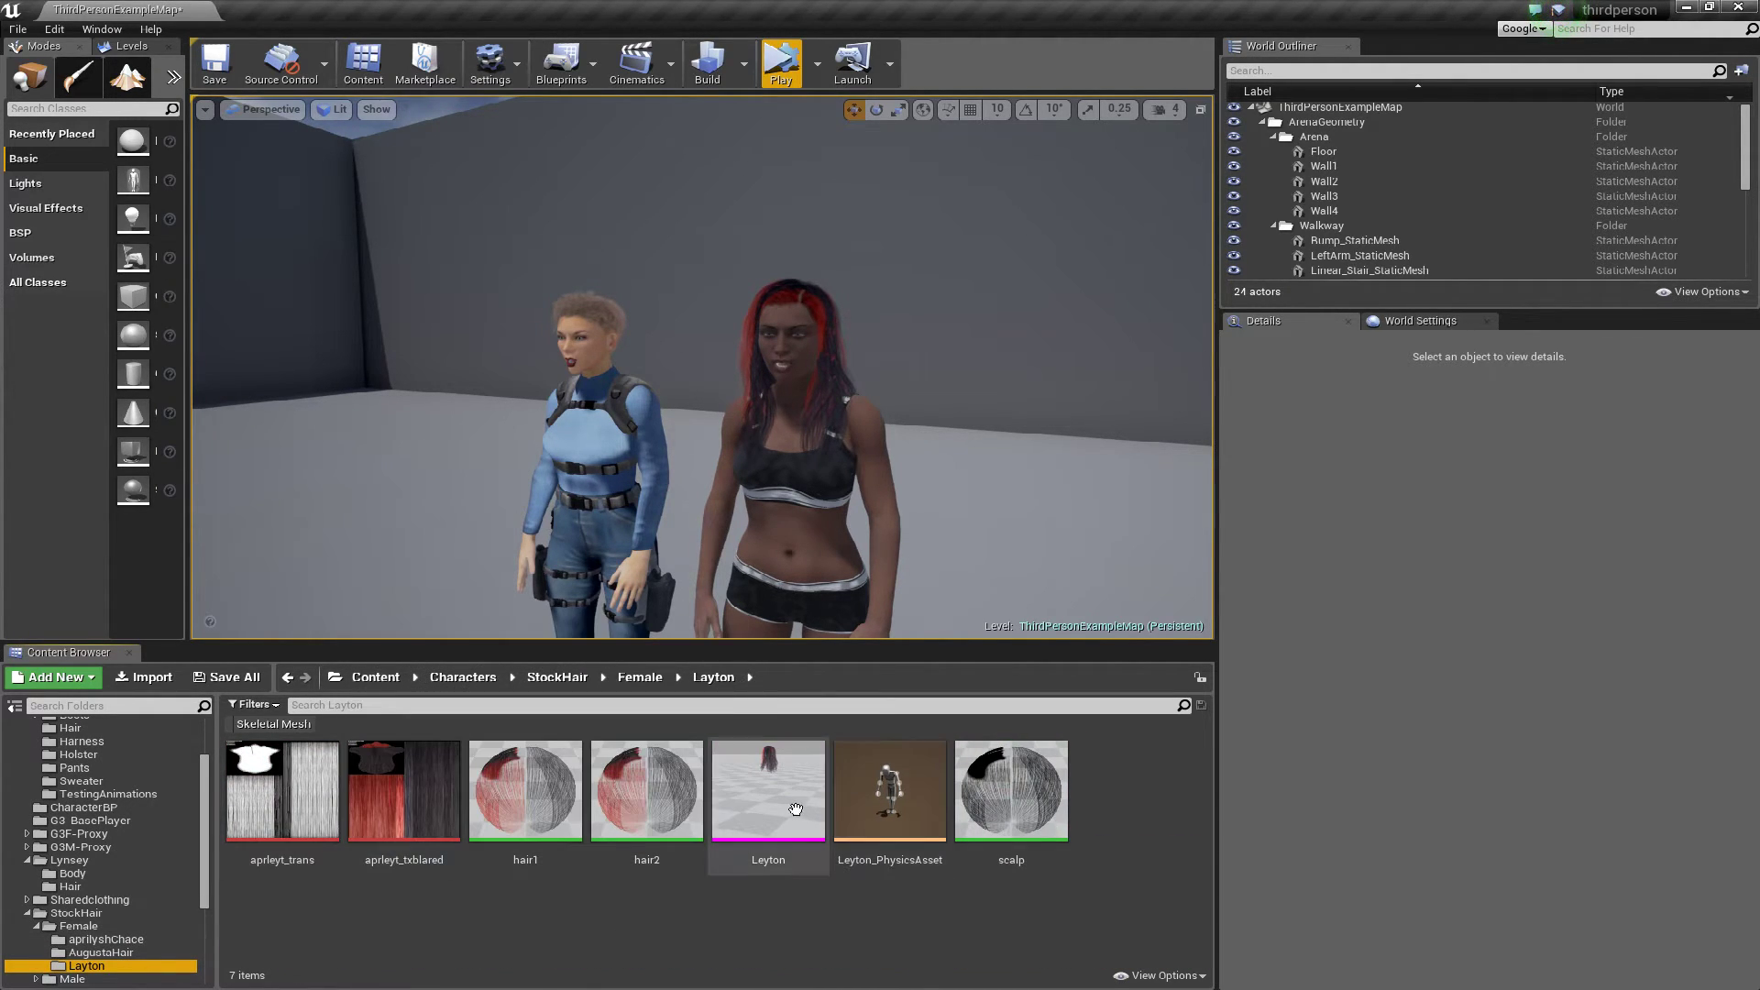
{"action": "left_click", "coordinate": [770, 793]}
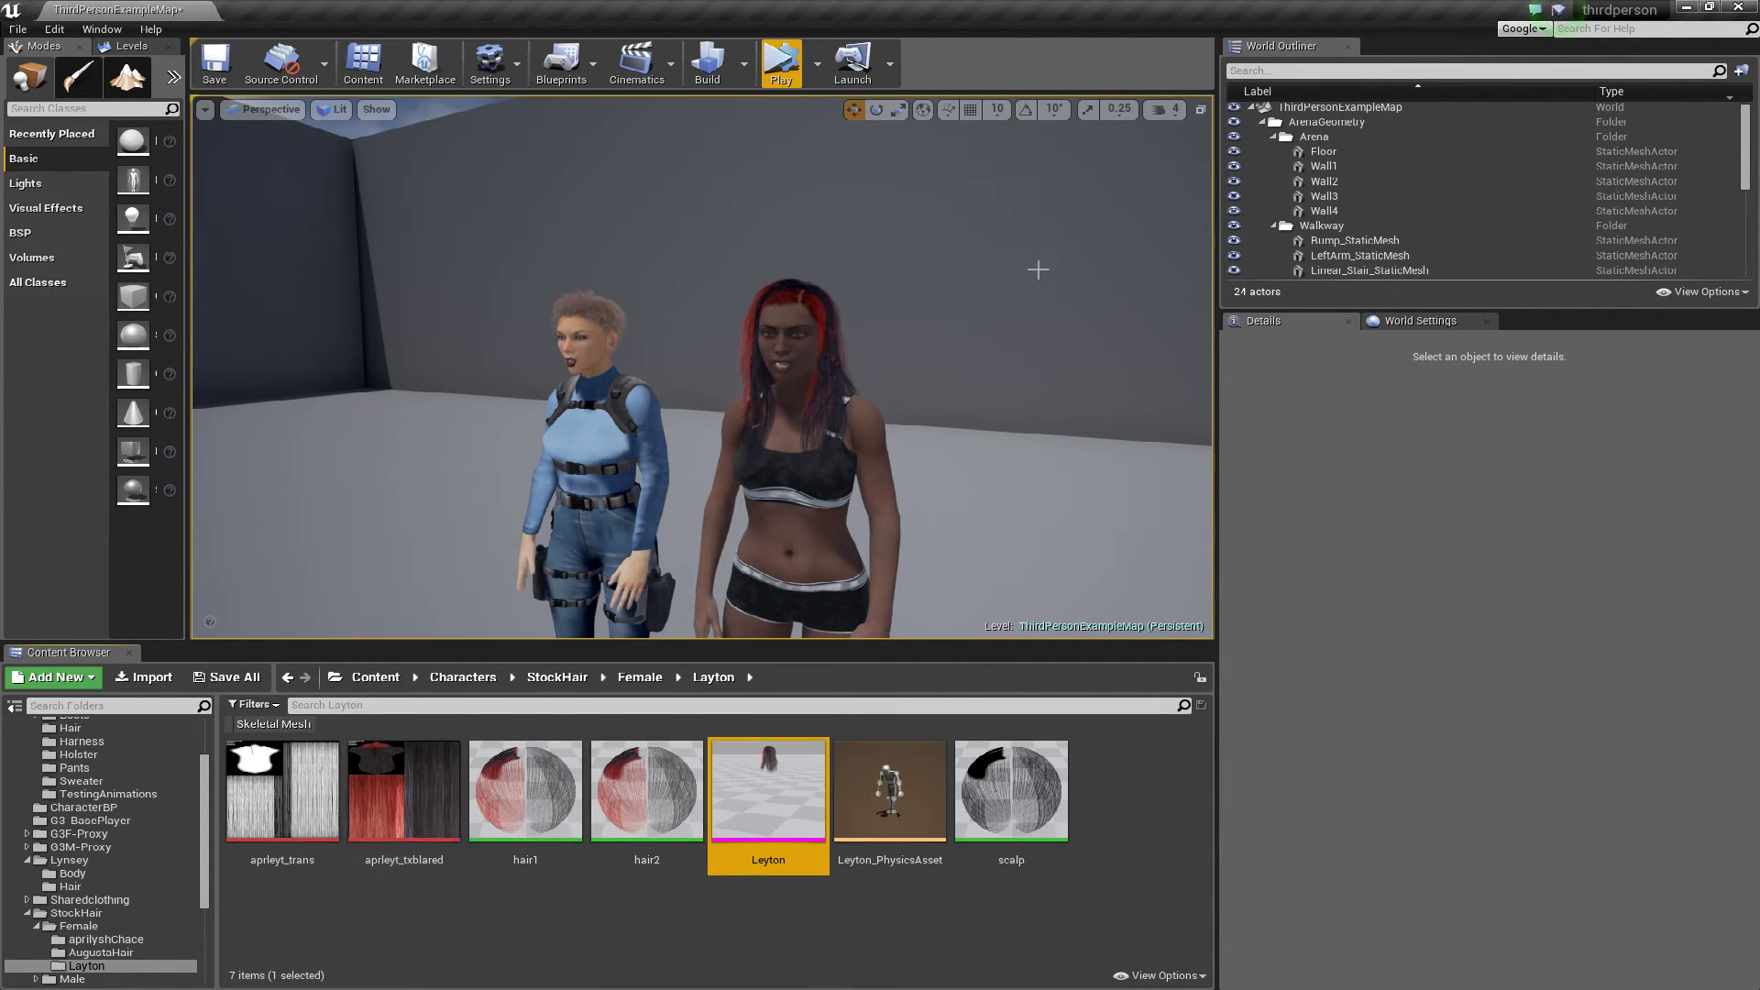
{"action": "left_click", "coordinate": [605, 338]}
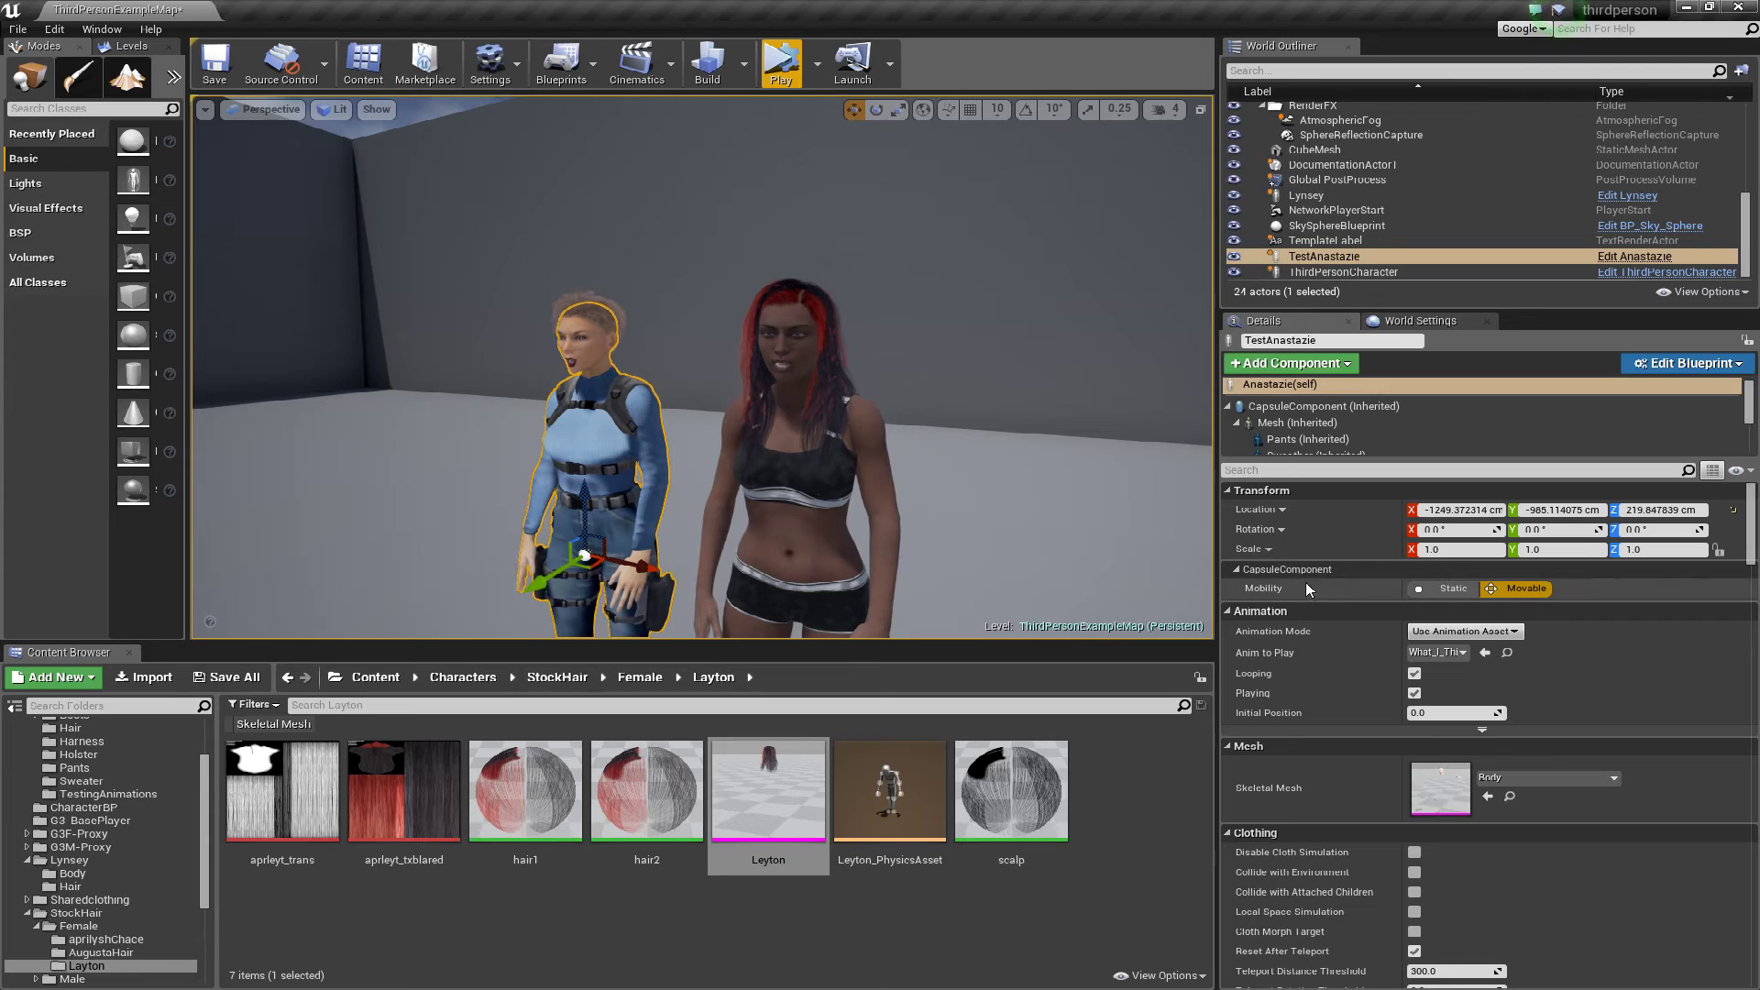
{"action": "left_click", "coordinate": [768, 793]}
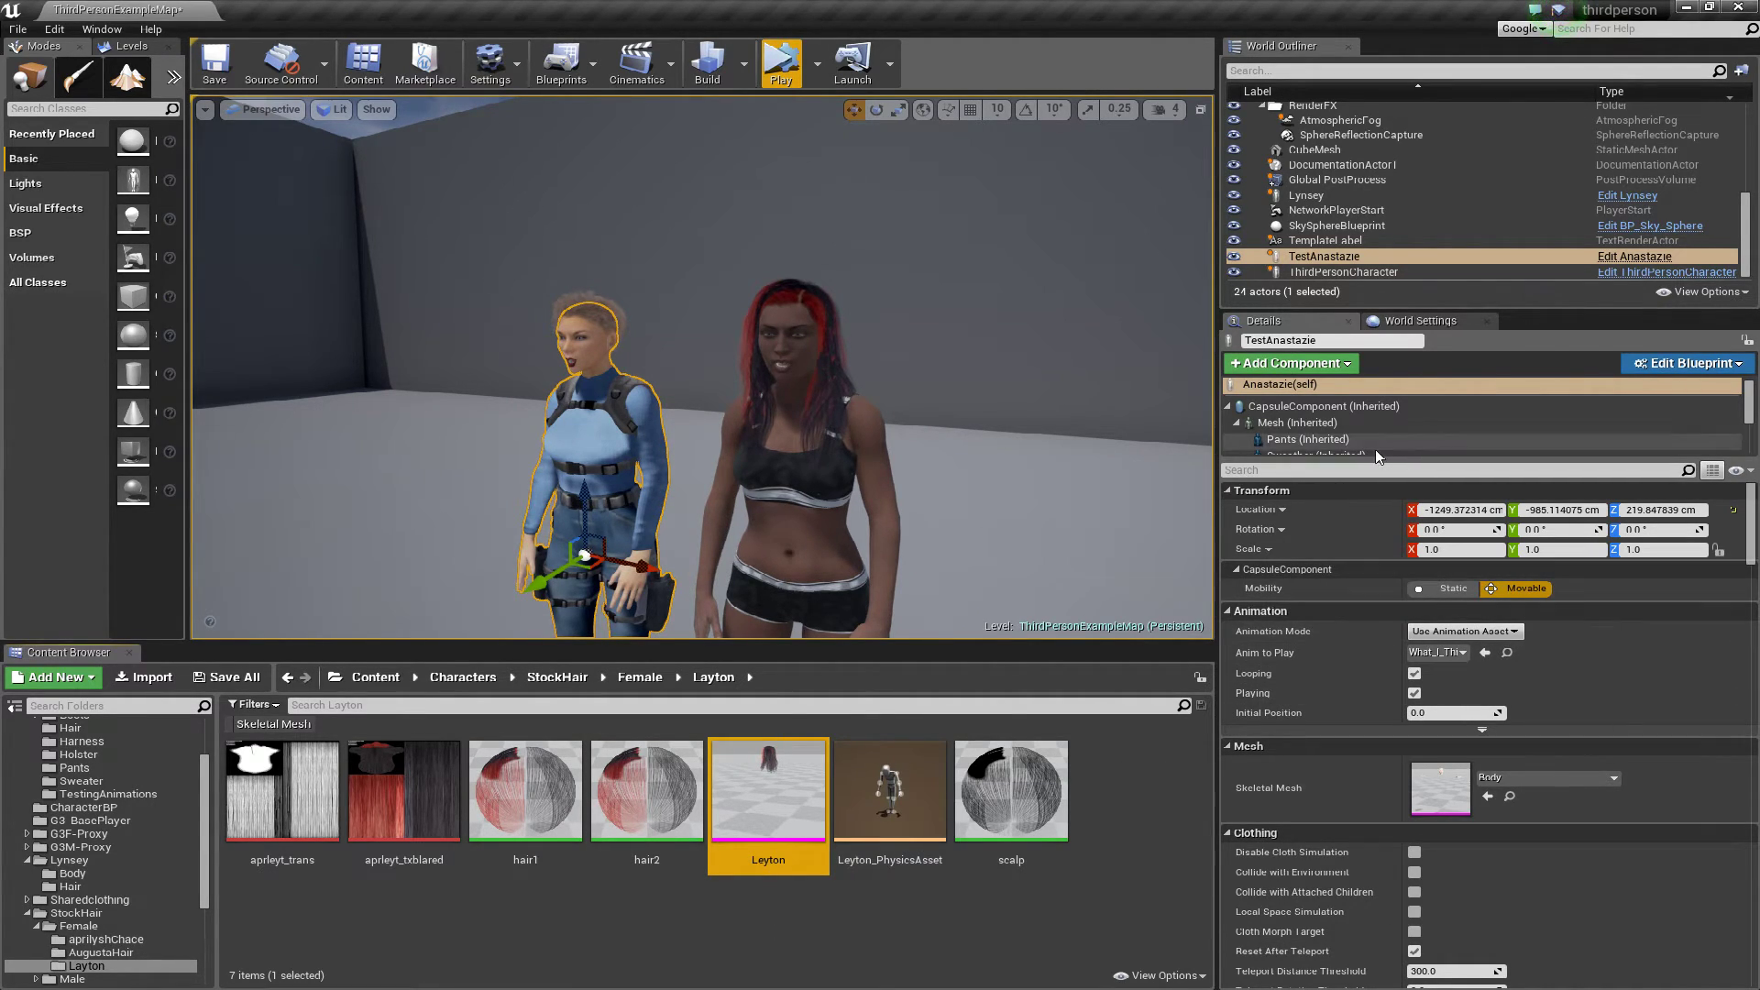
{"action": "scroll", "coordinate": [1375, 449], "scroll_direction": "down", "scroll_amount": 3}
{"action": "scroll", "coordinate": [1385, 452], "scroll_direction": "down", "scroll_amount": 3}
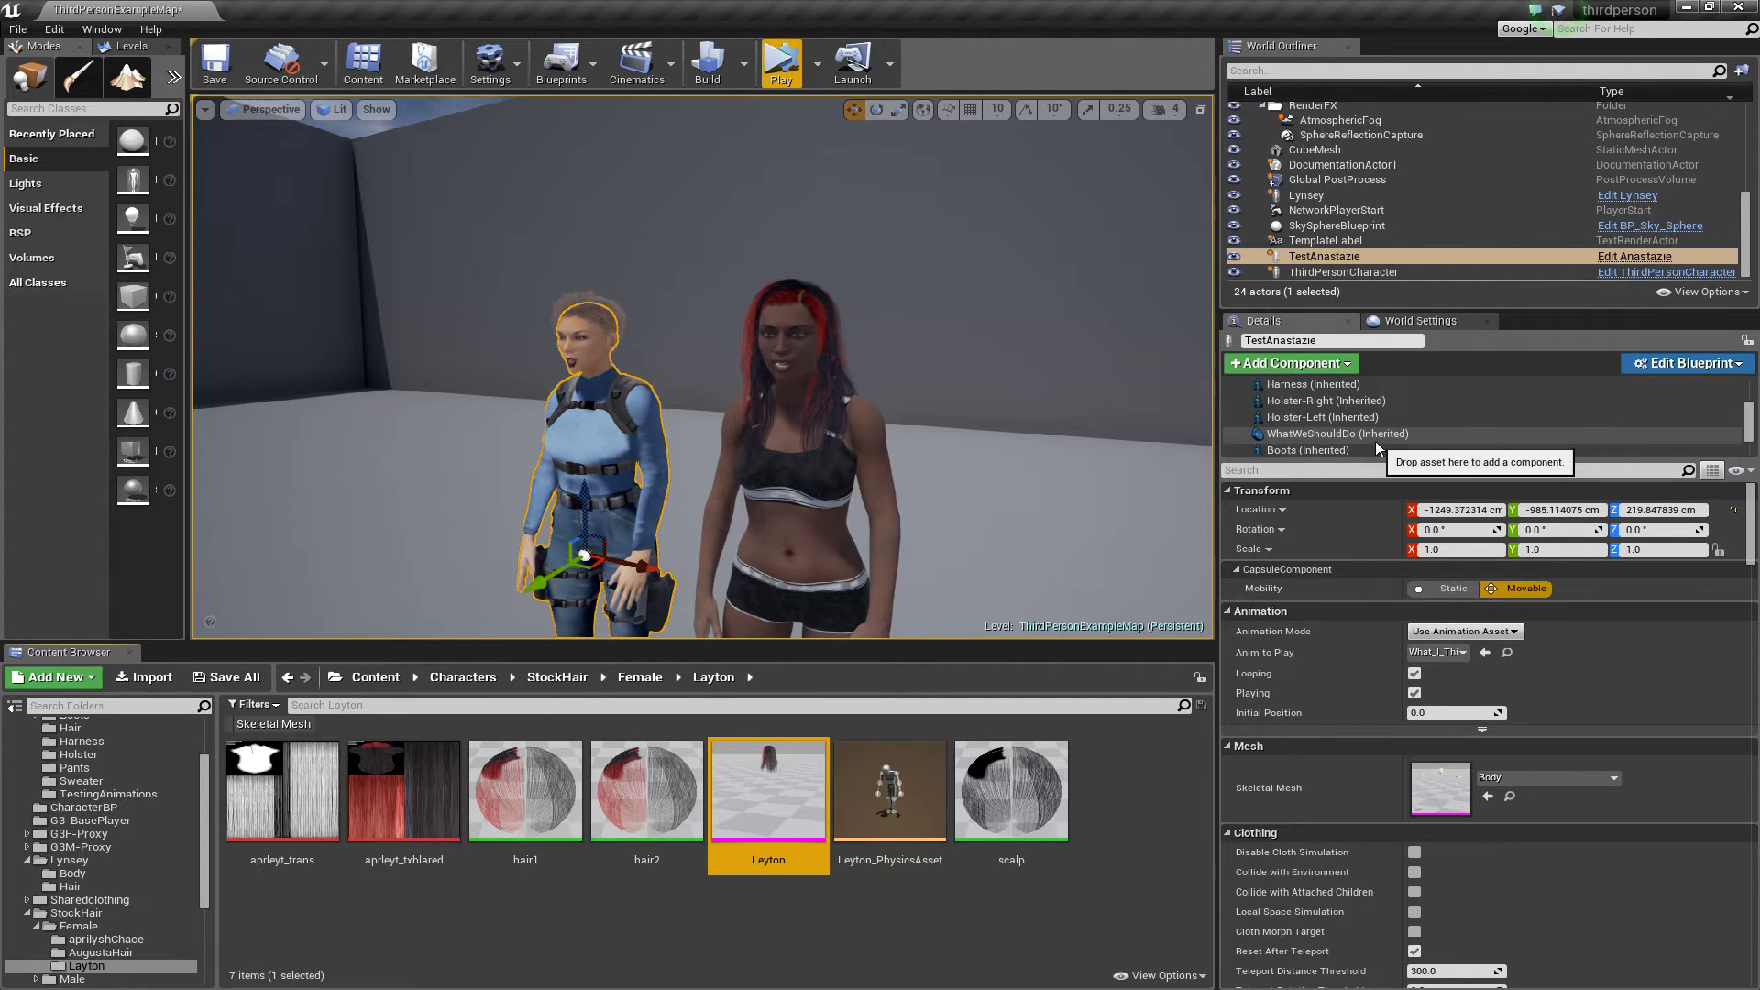
{"action": "left_click", "coordinate": [1328, 442]}
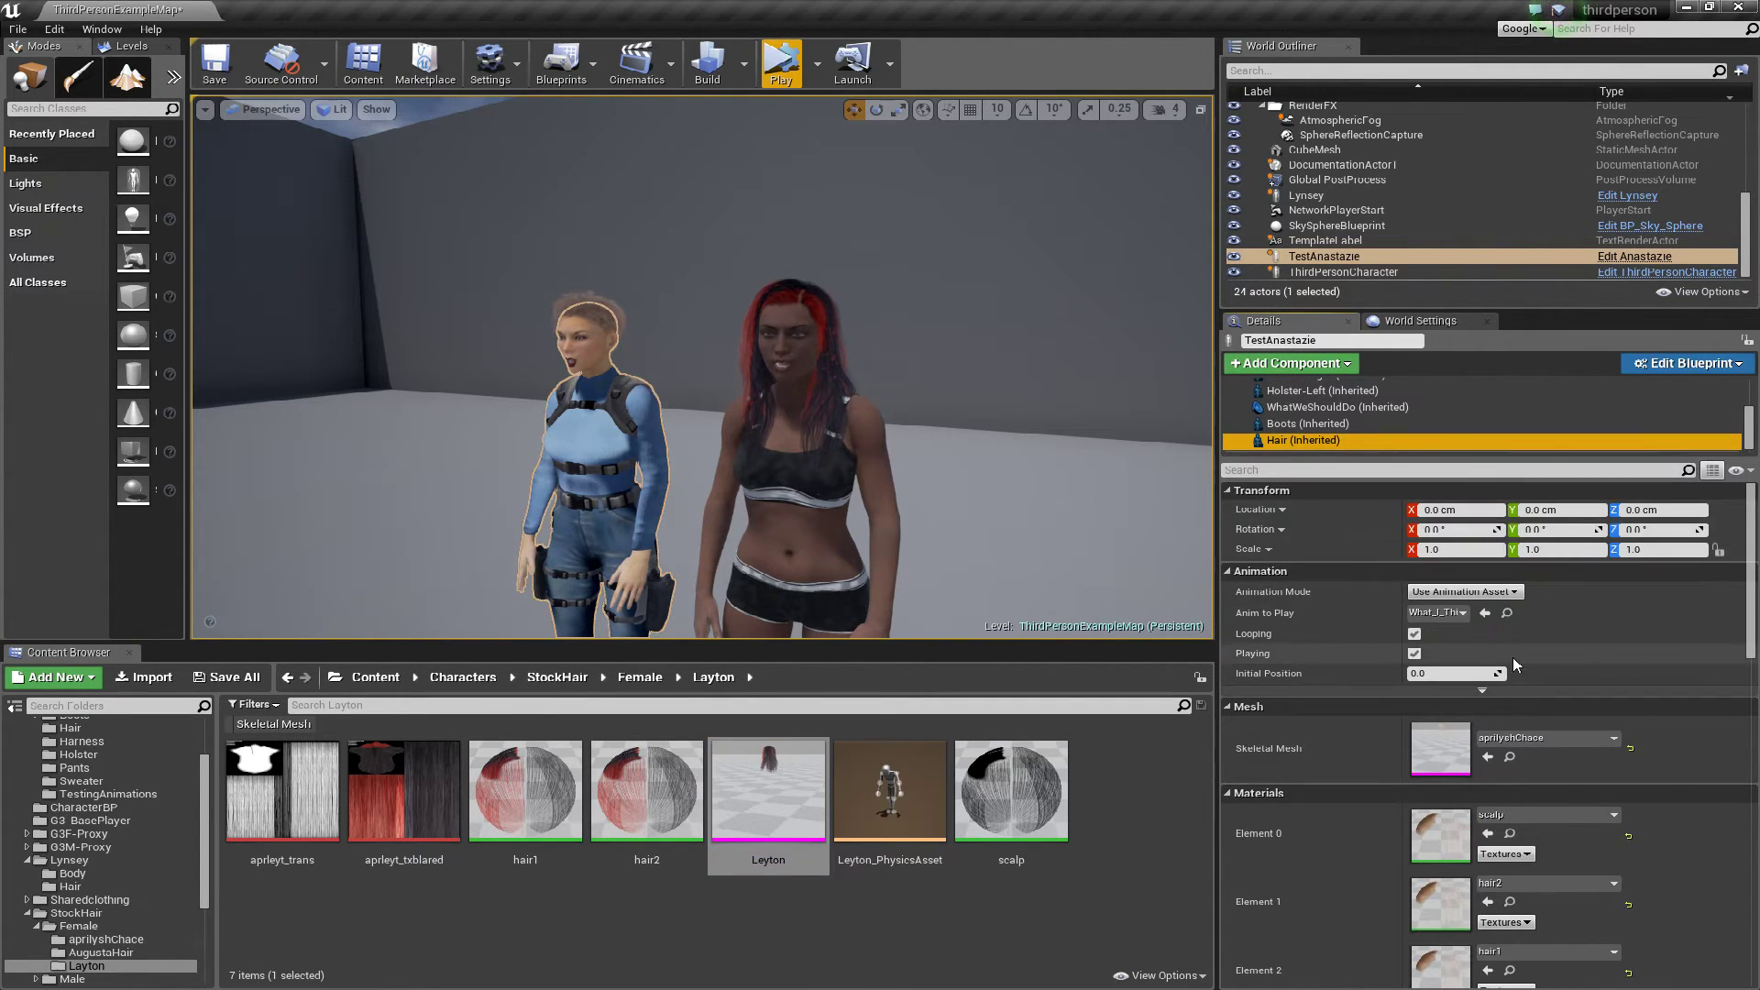
{"action": "left_click", "coordinate": [1488, 757]}
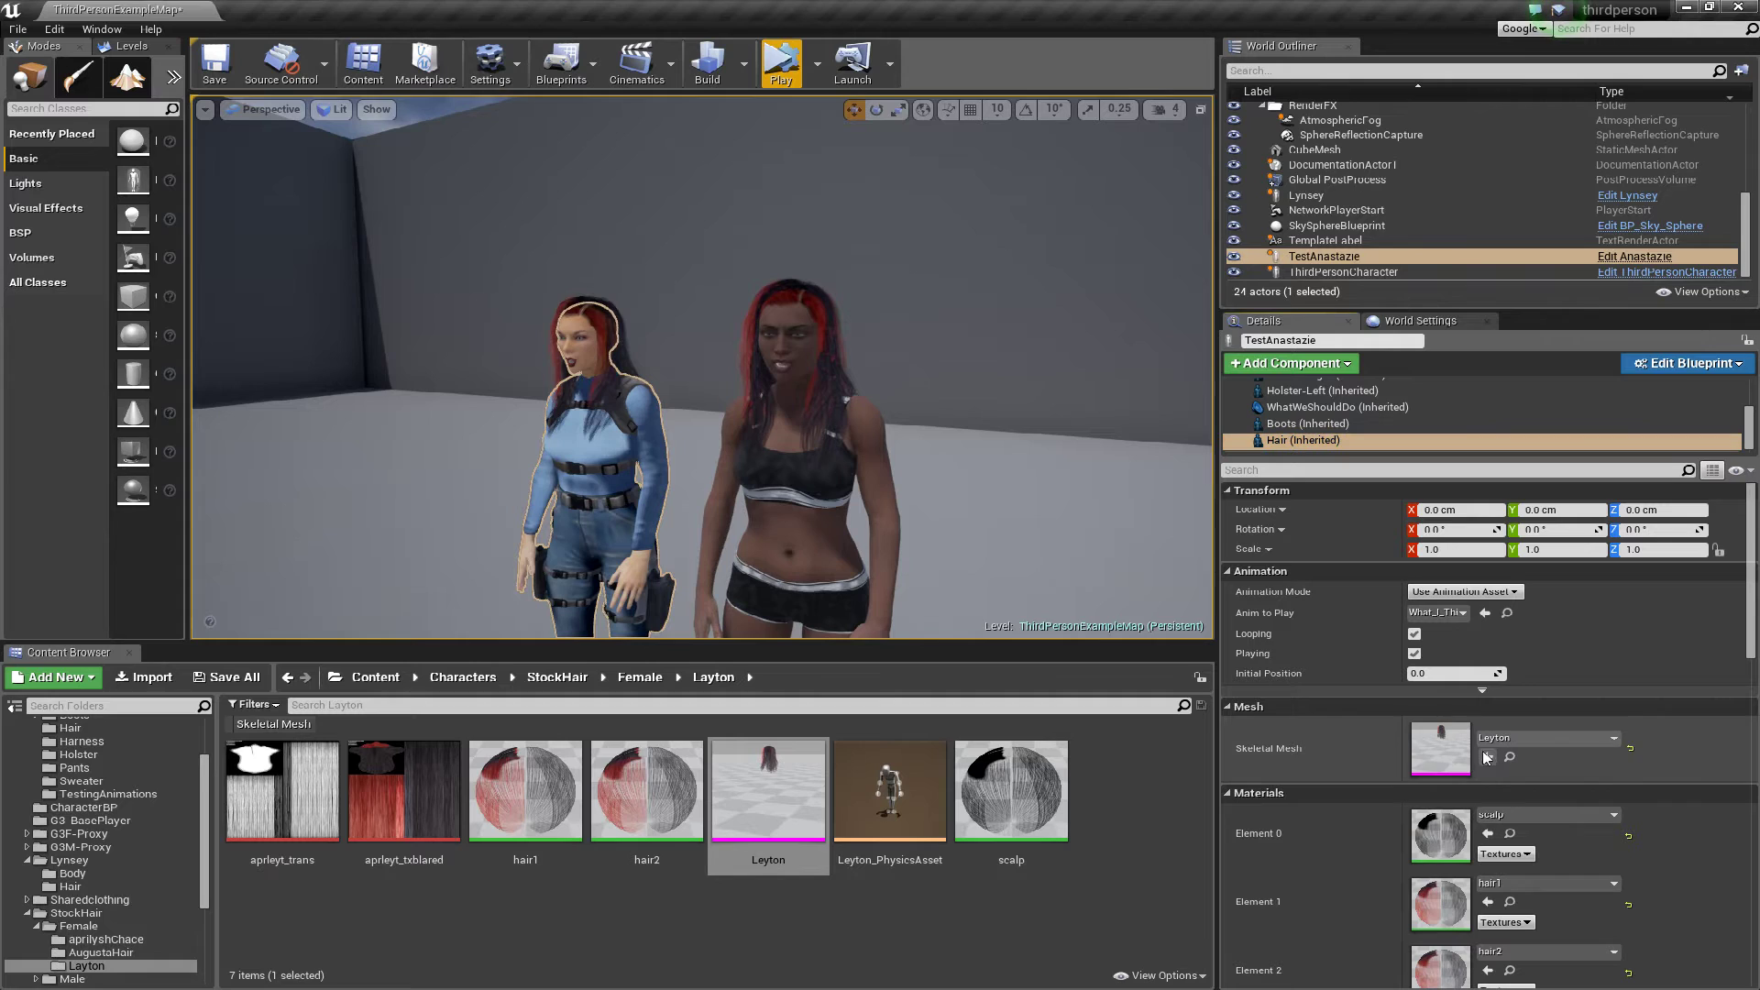
{"action": "key", "text": "Escape"}
{"action": "right_click_drag", "start_coordinate": [653, 482], "coordinate": [526, 508]}
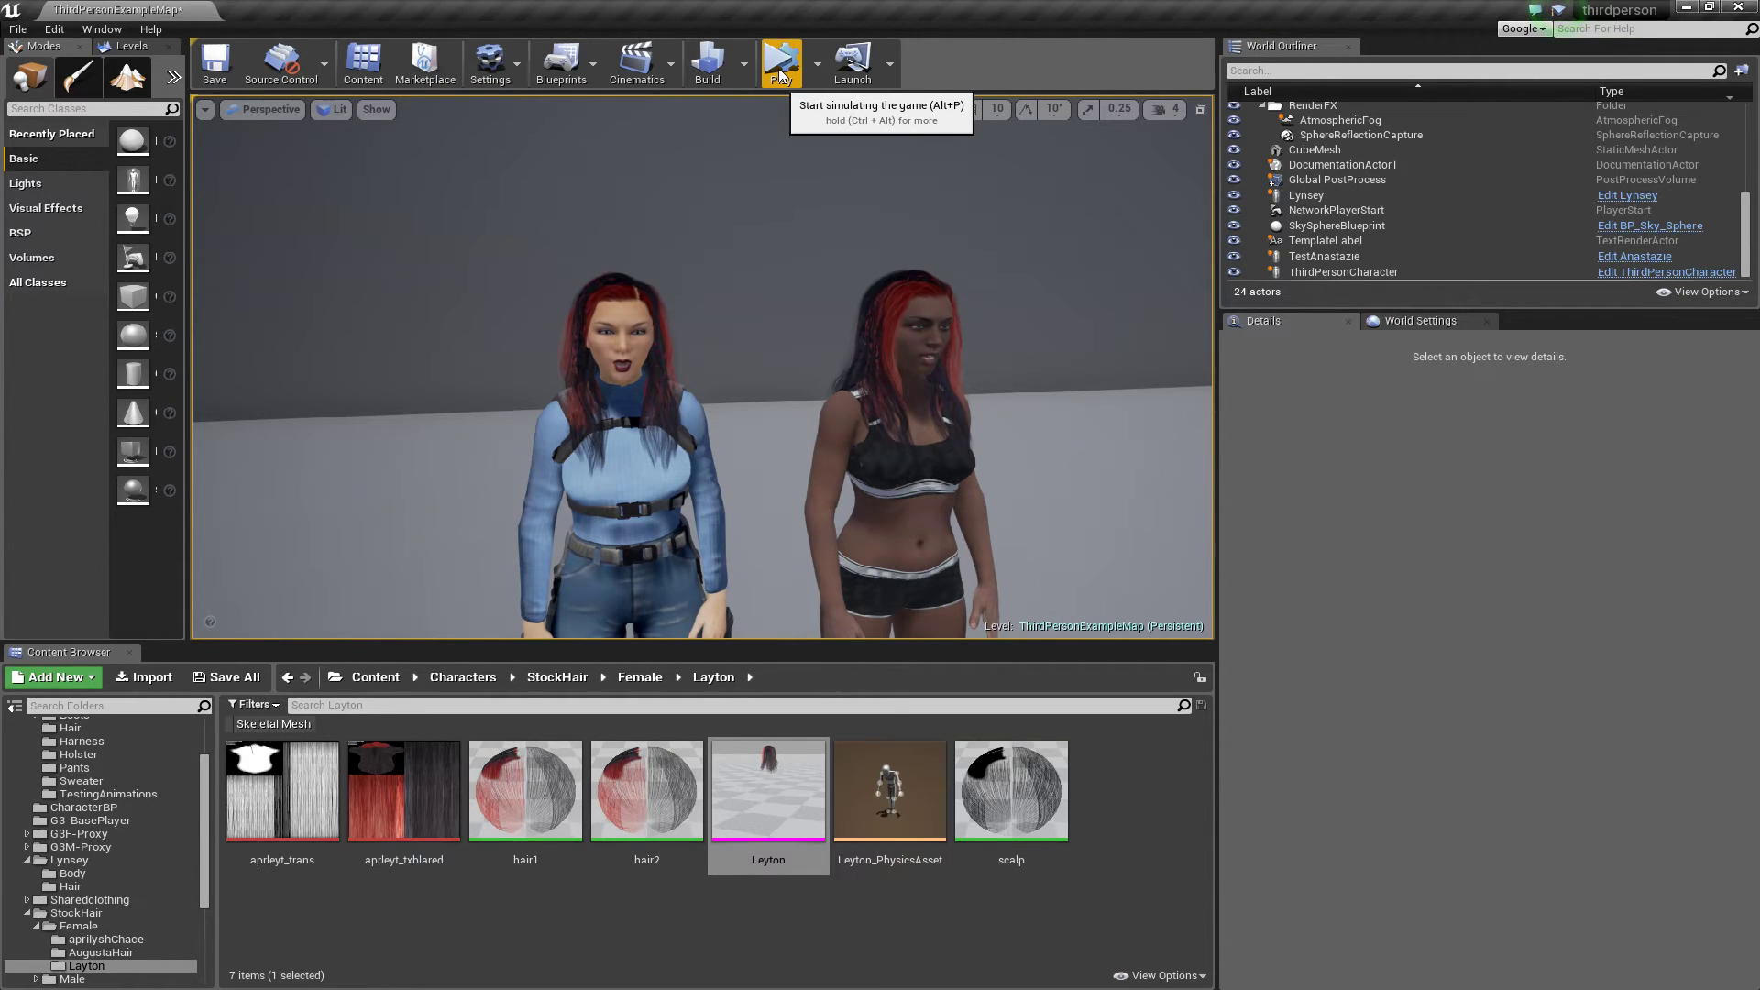
{"action": "left_click", "coordinate": [780, 73]}
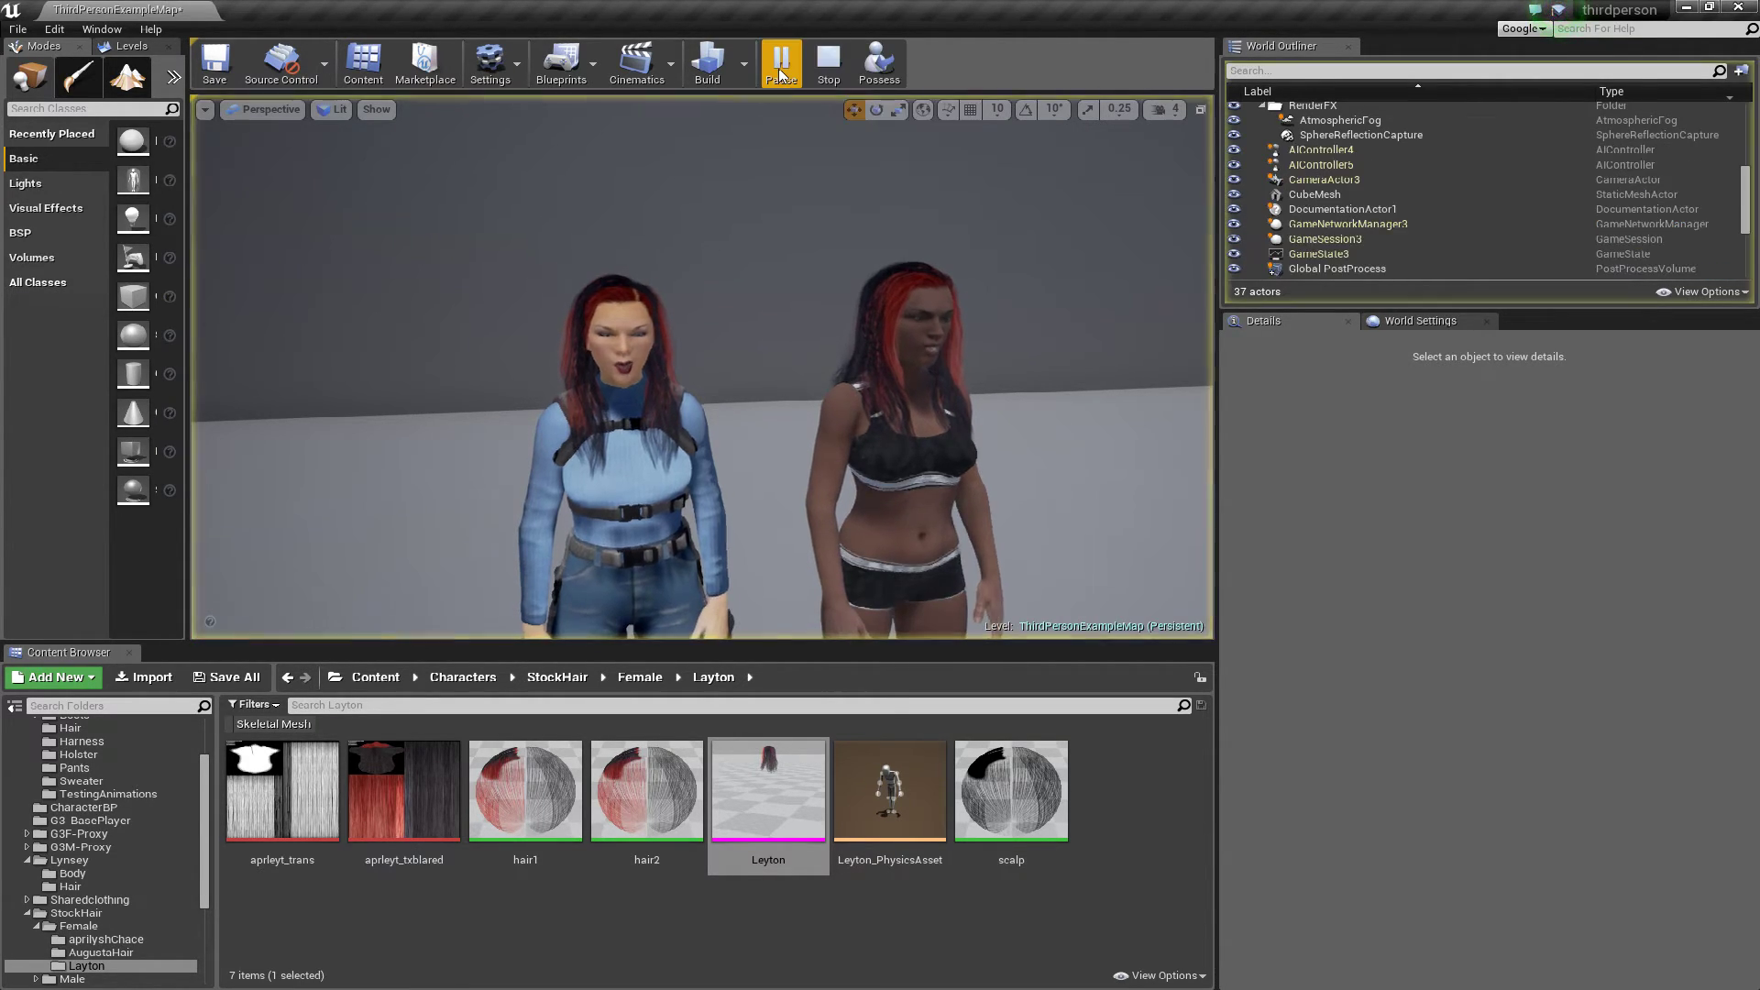
{"action": "scroll", "coordinate": [909, 460], "scroll_direction": "down", "scroll_amount": 10}
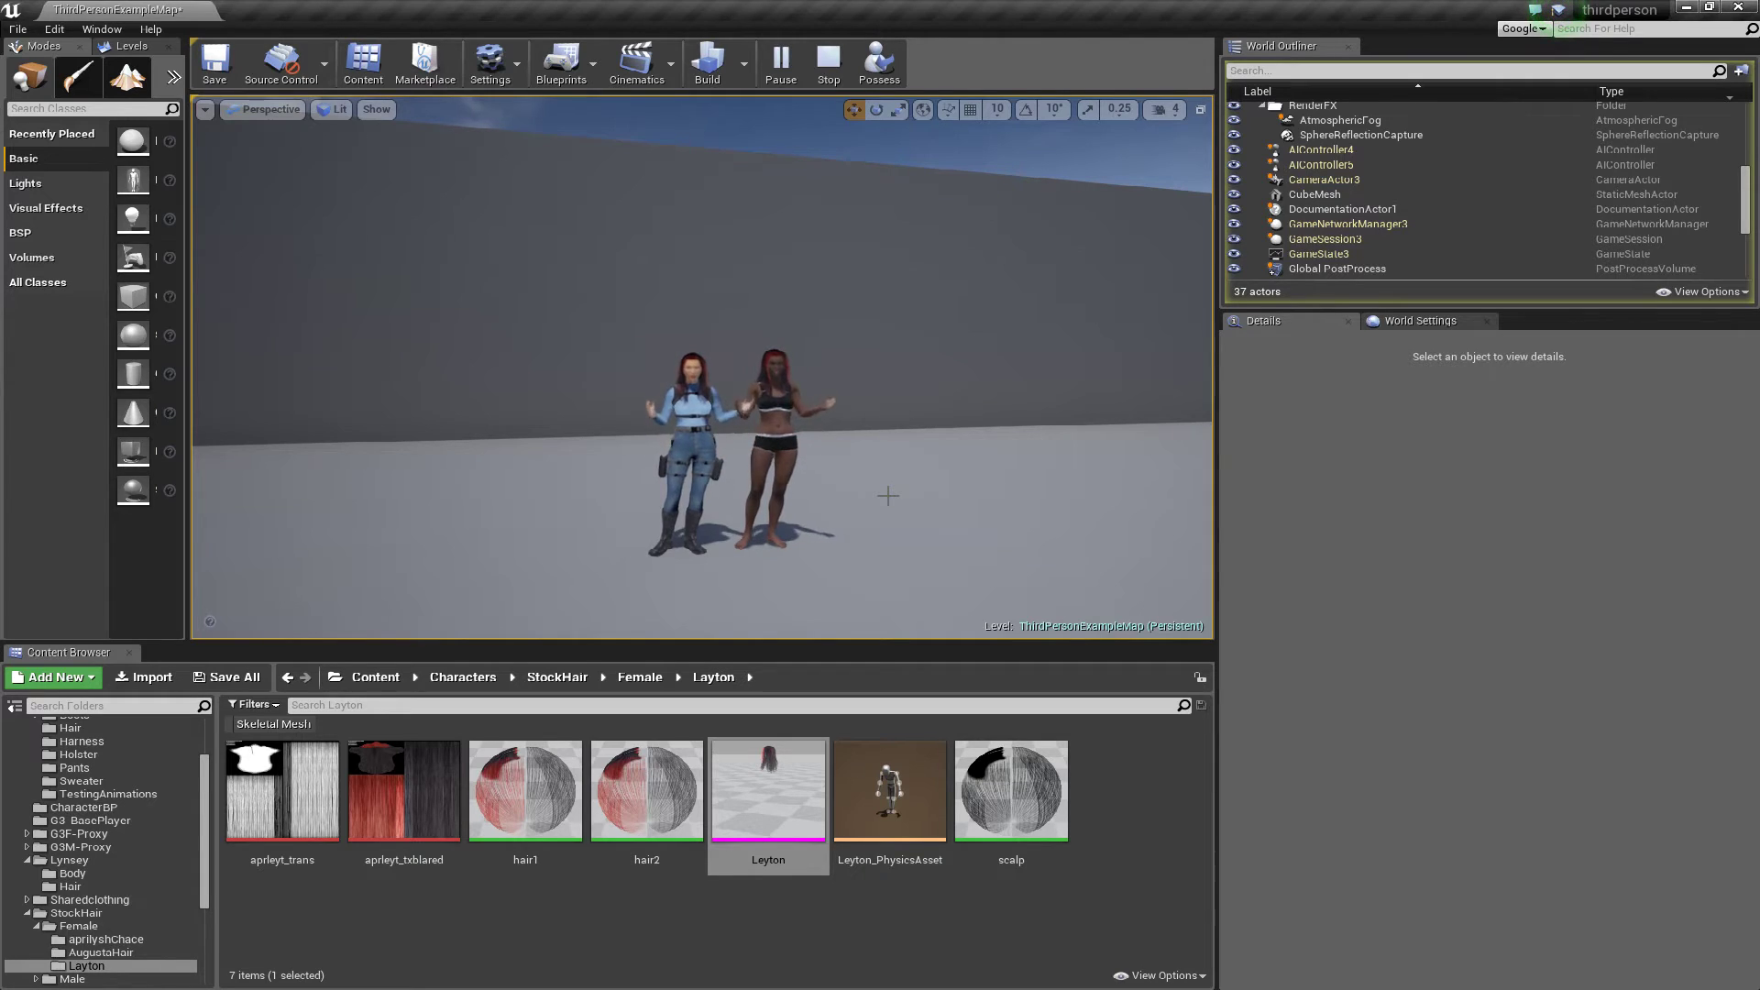
{"action": "left_click", "coordinate": [821, 72]}
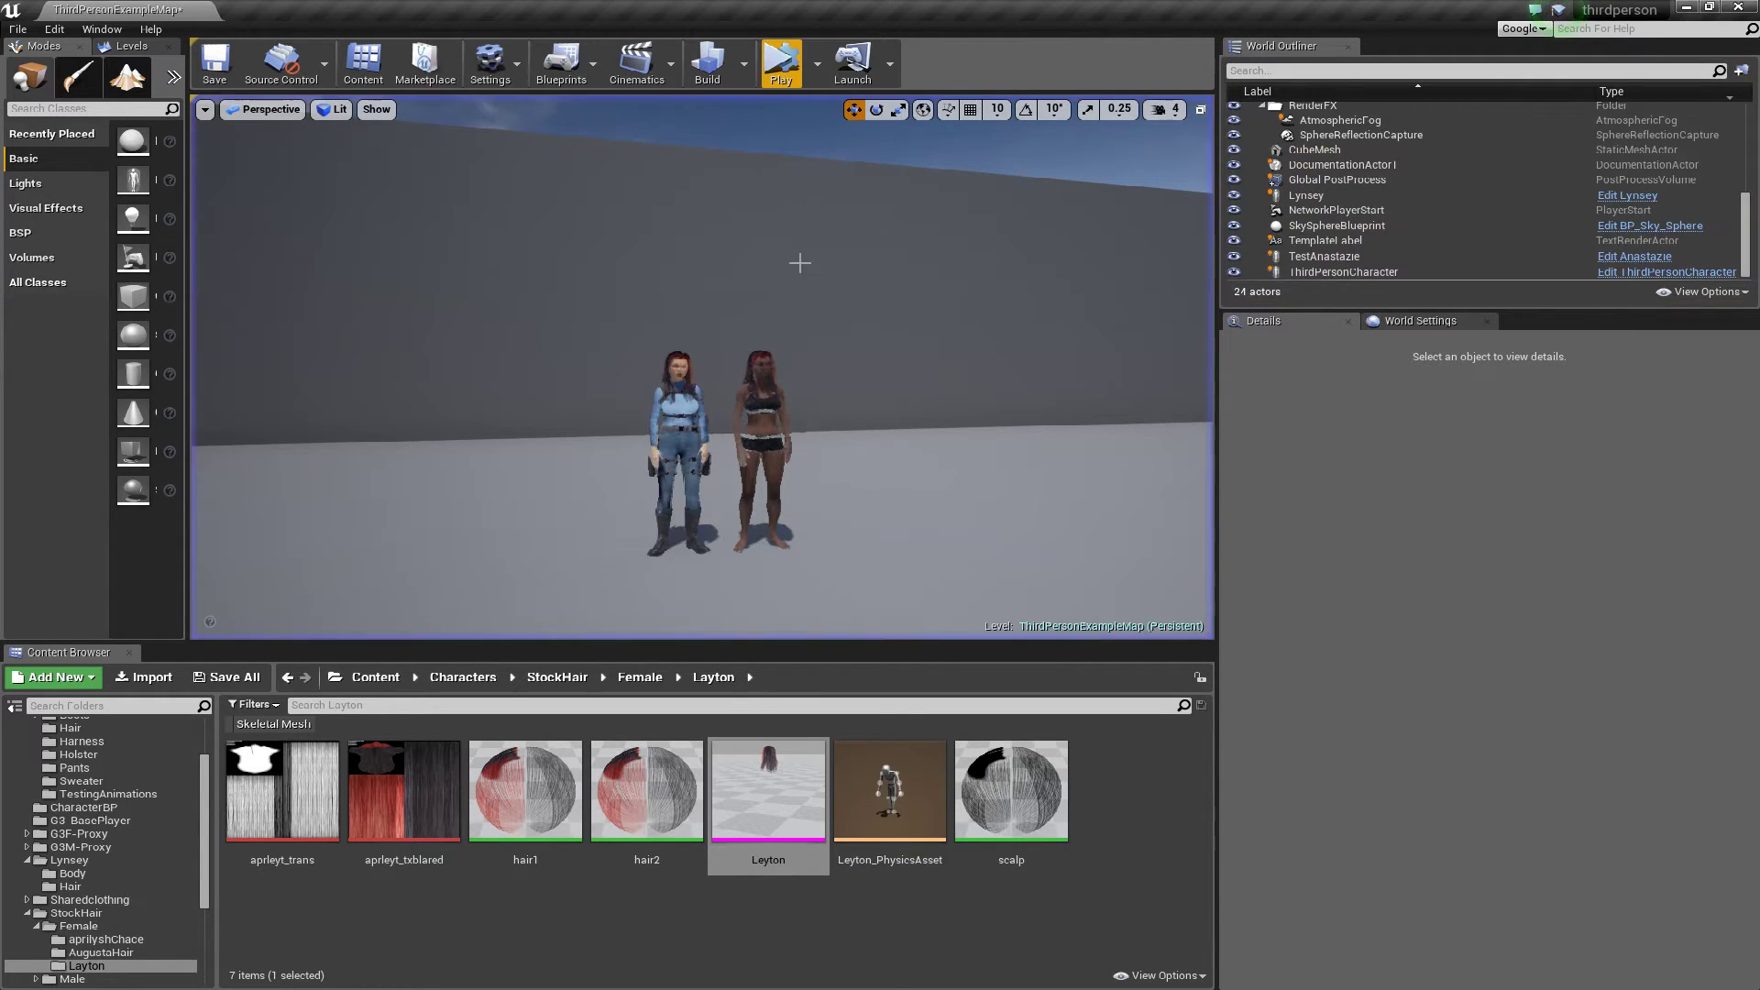
{"action": "scroll", "coordinate": [778, 511], "scroll_direction": "up", "scroll_amount": 5}
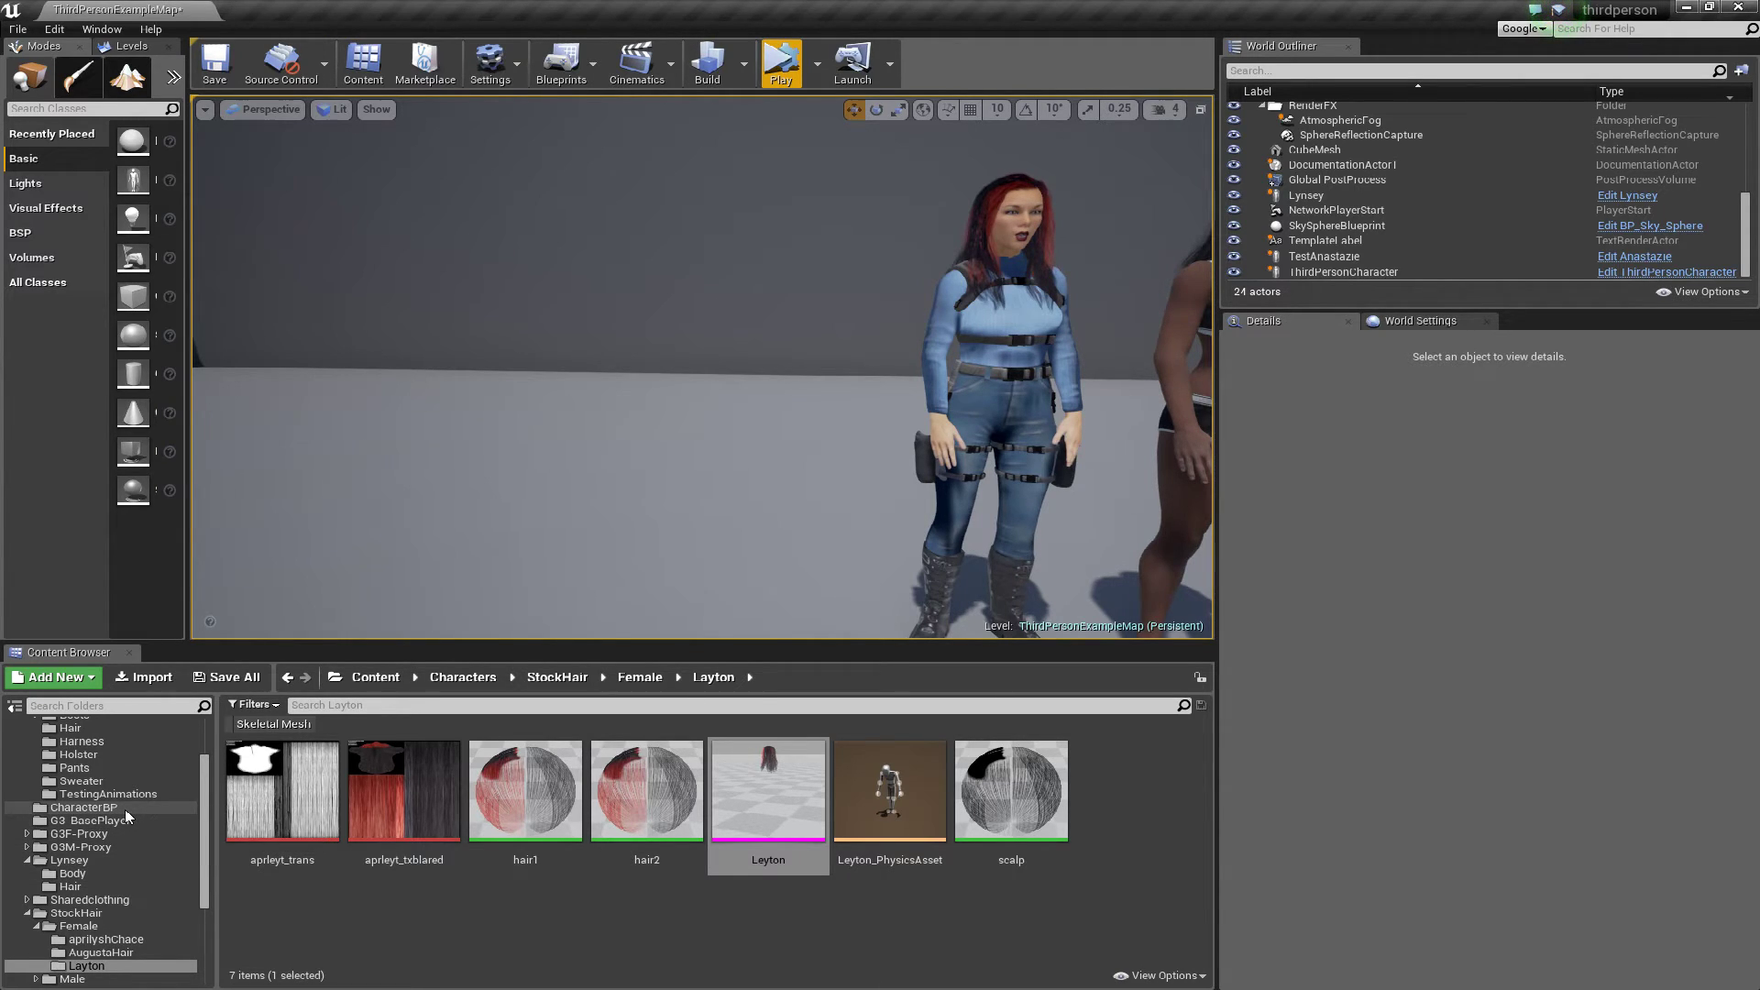
{"action": "left_click", "coordinate": [92, 808]}
Place the Tom blueprint left of Anastazie, lower him onto the floor, and start a play preview
{"action": "left_click", "coordinate": [522, 812]}
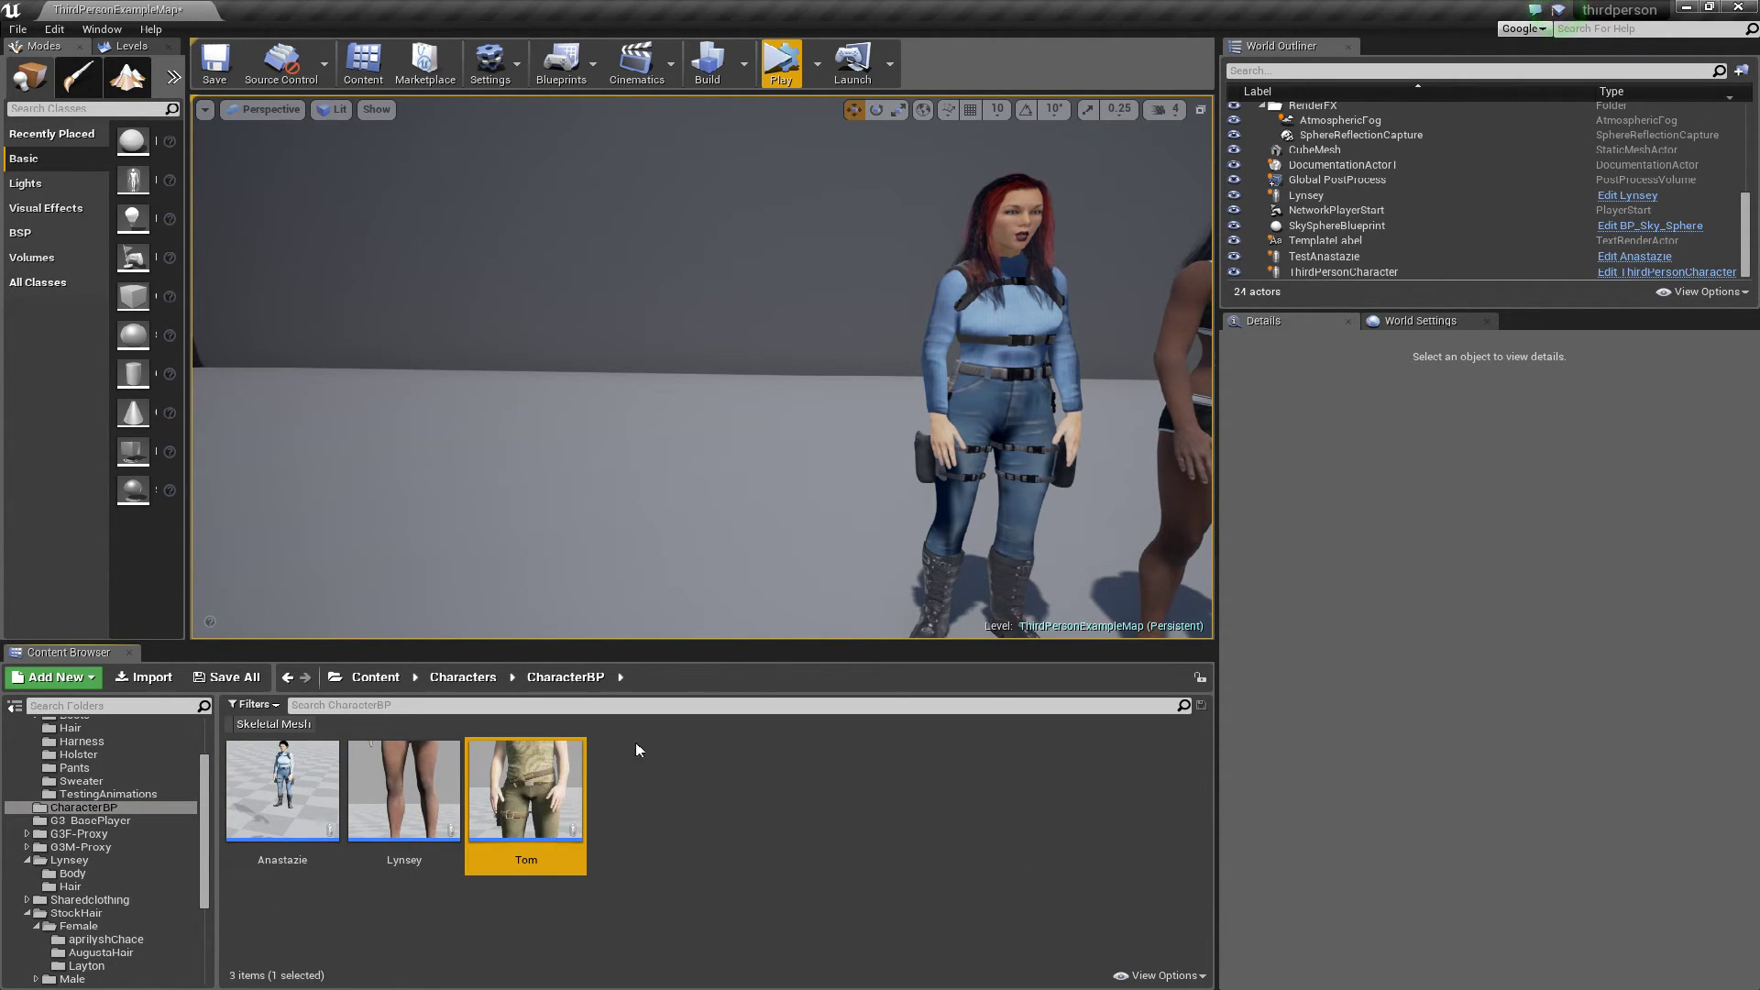
{"action": "left_click_drag", "start_coordinate": [718, 644], "coordinate": [719, 742]}
{"action": "left_click_drag", "start_coordinate": [514, 924], "coordinate": [788, 493]}
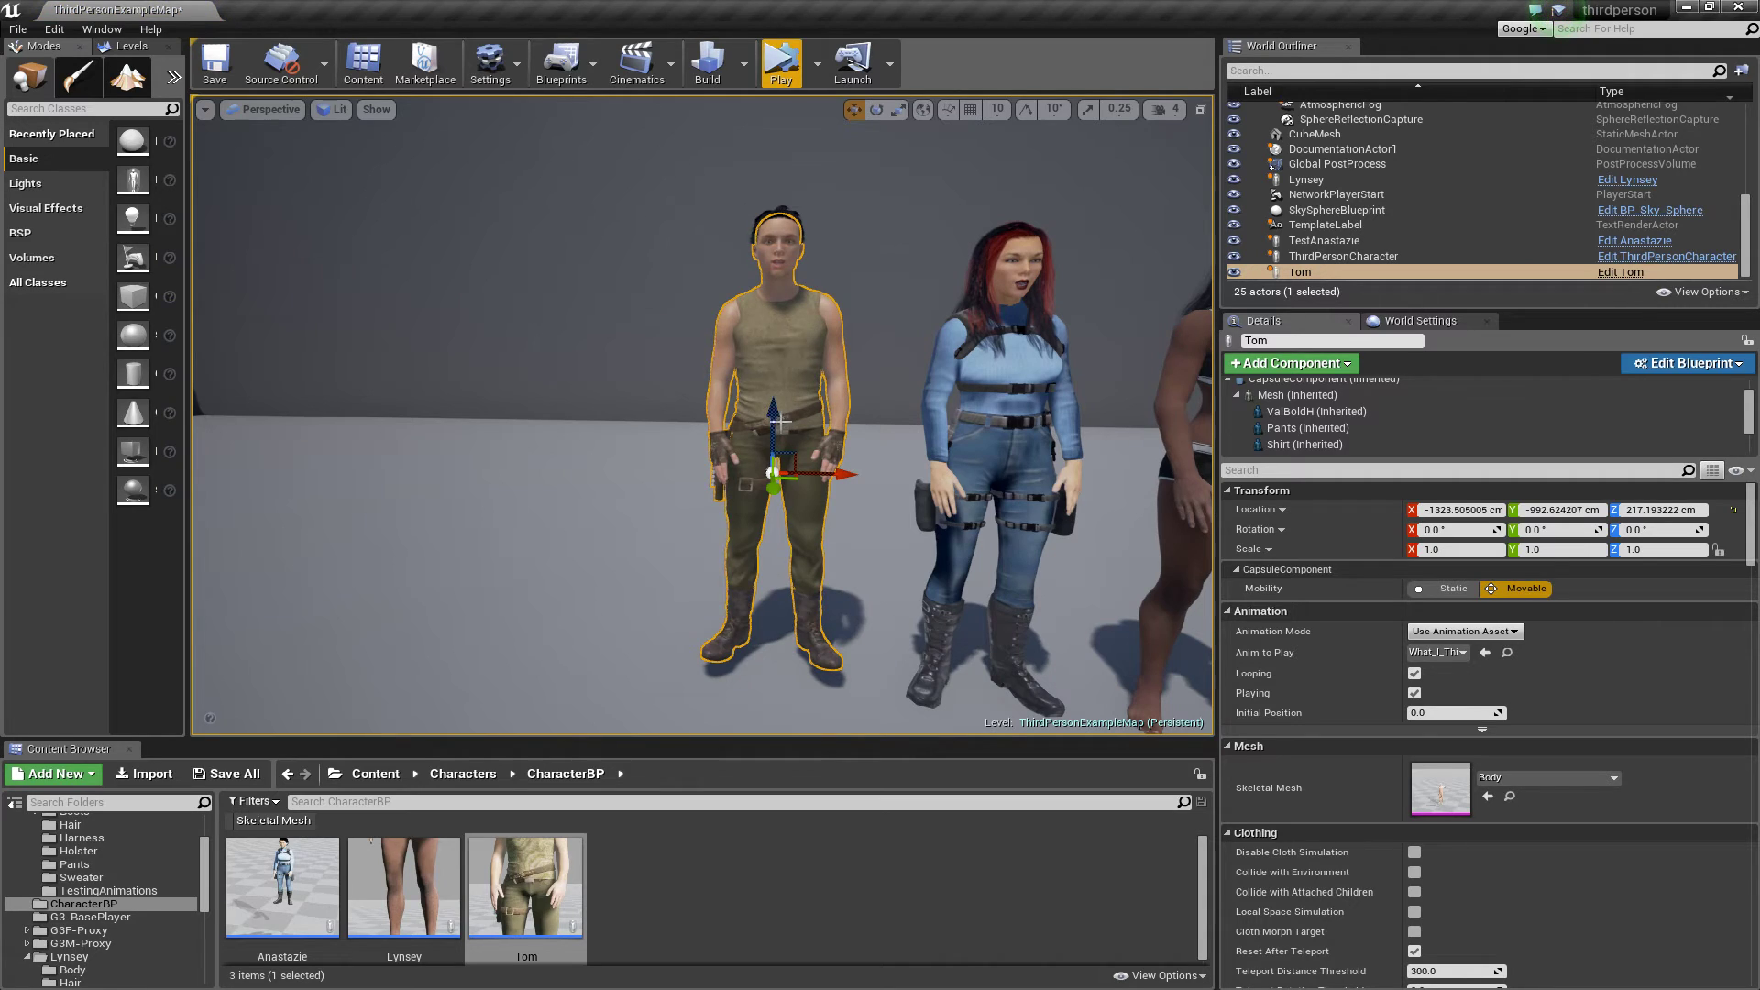
{"action": "left_click_drag", "start_coordinate": [773, 413], "coordinate": [794, 437]}
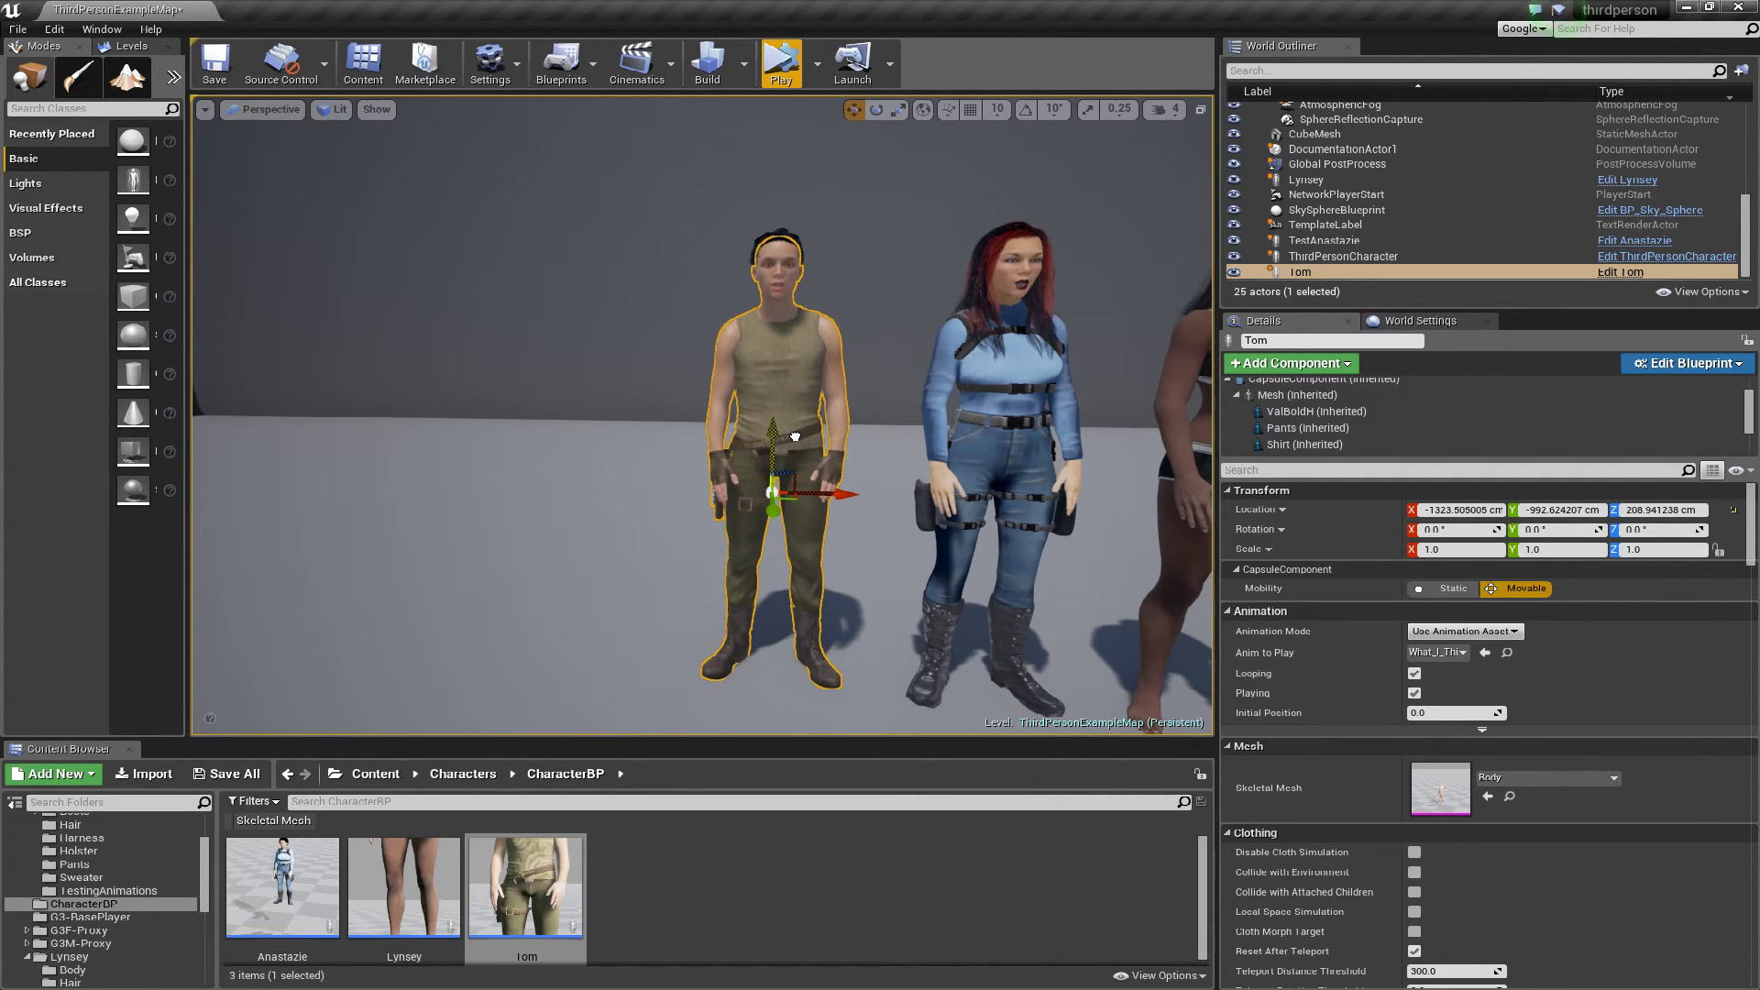
{"action": "scroll", "coordinate": [602, 541], "scroll_direction": "down", "scroll_amount": 5}
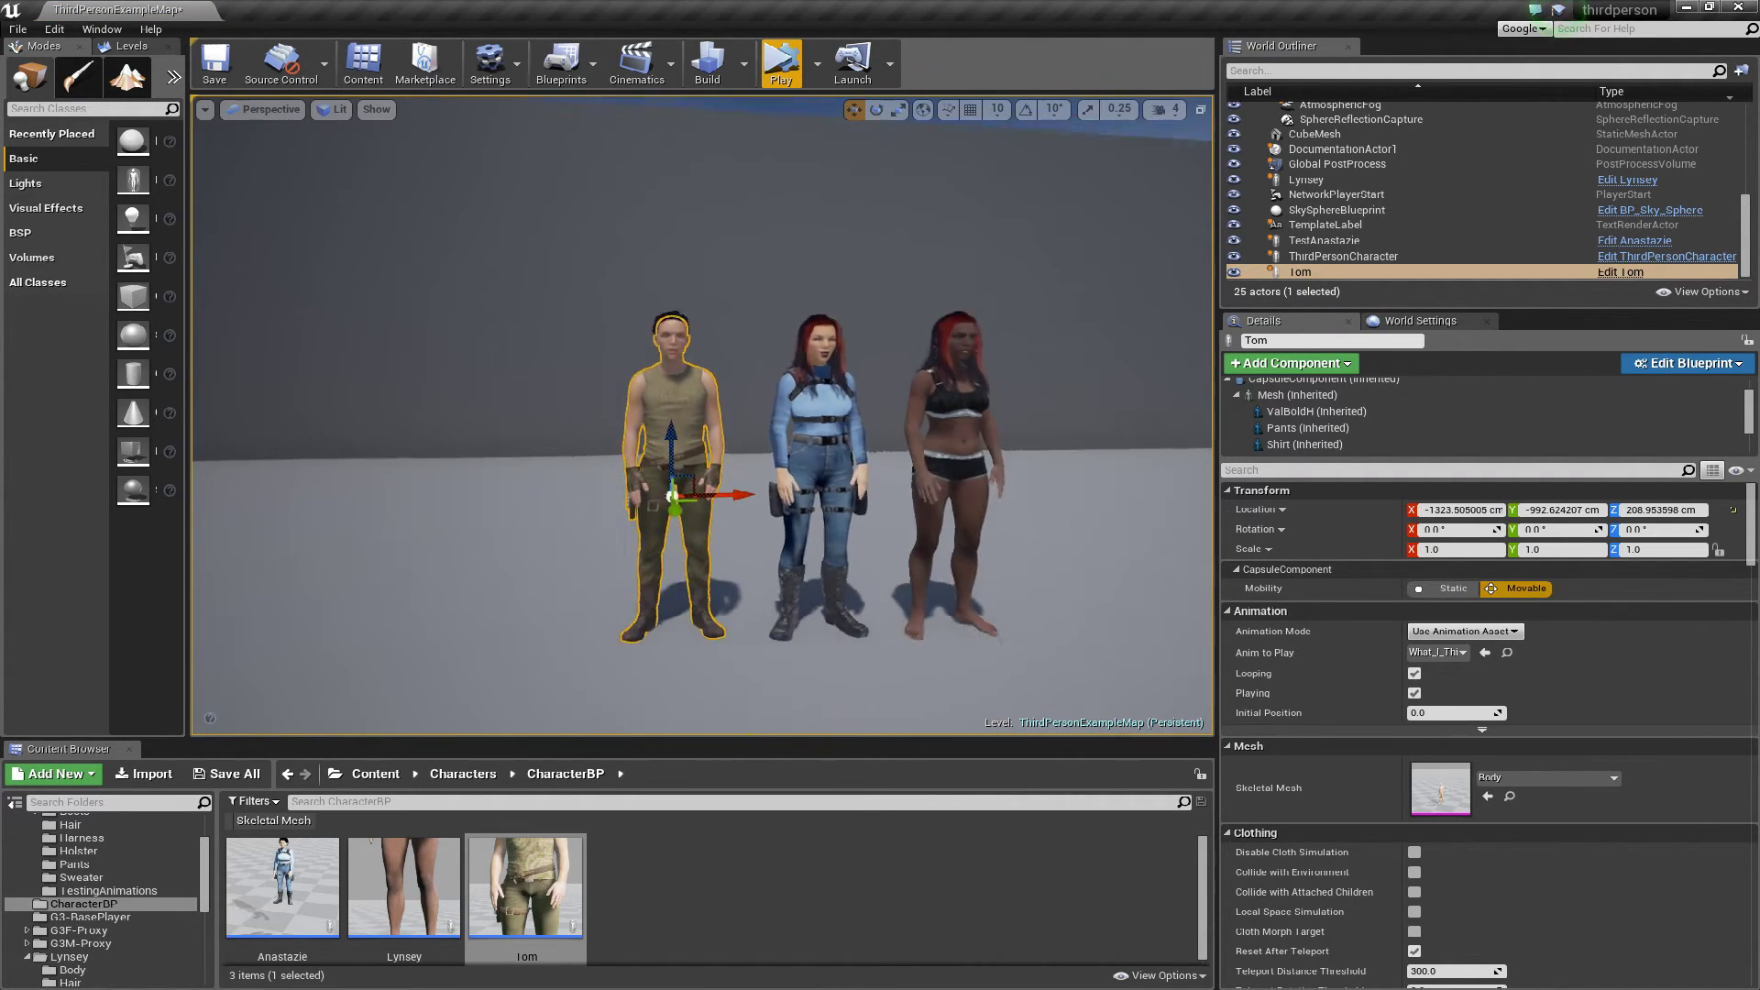
{"action": "left_click", "coordinate": [603, 544]}
{"action": "scroll", "coordinate": [591, 546], "scroll_direction": "up", "scroll_amount": 4}
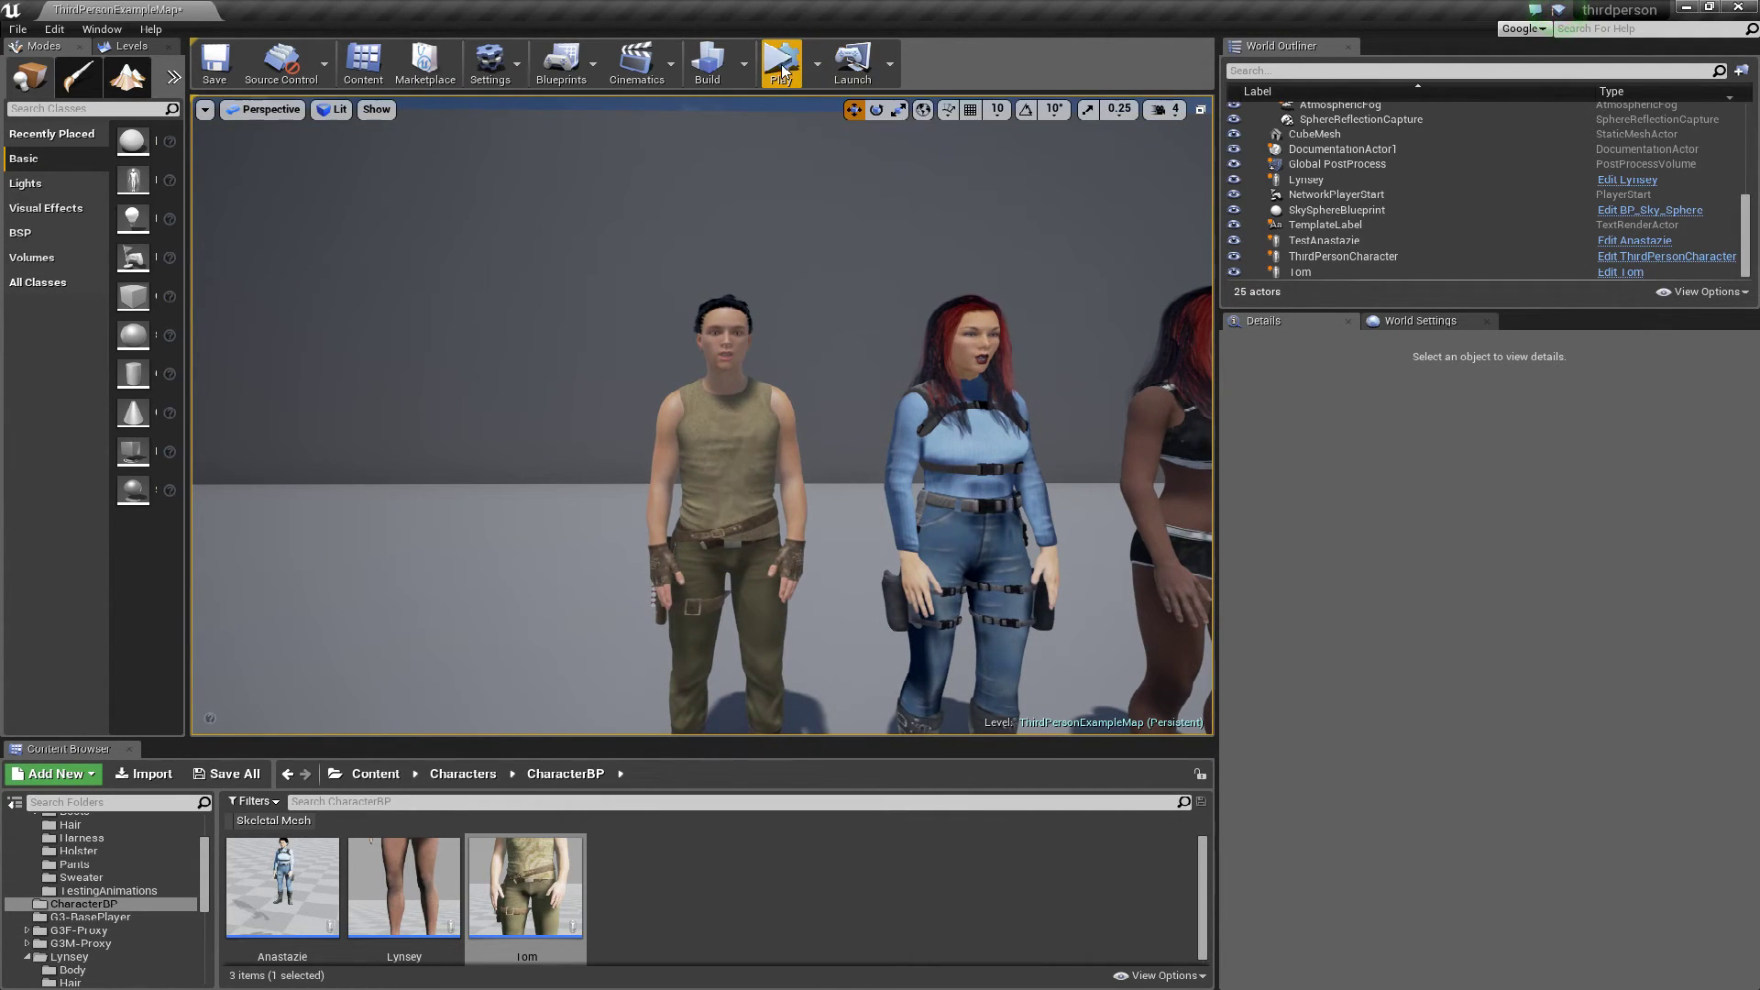
{"action": "left_click", "coordinate": [779, 62]}
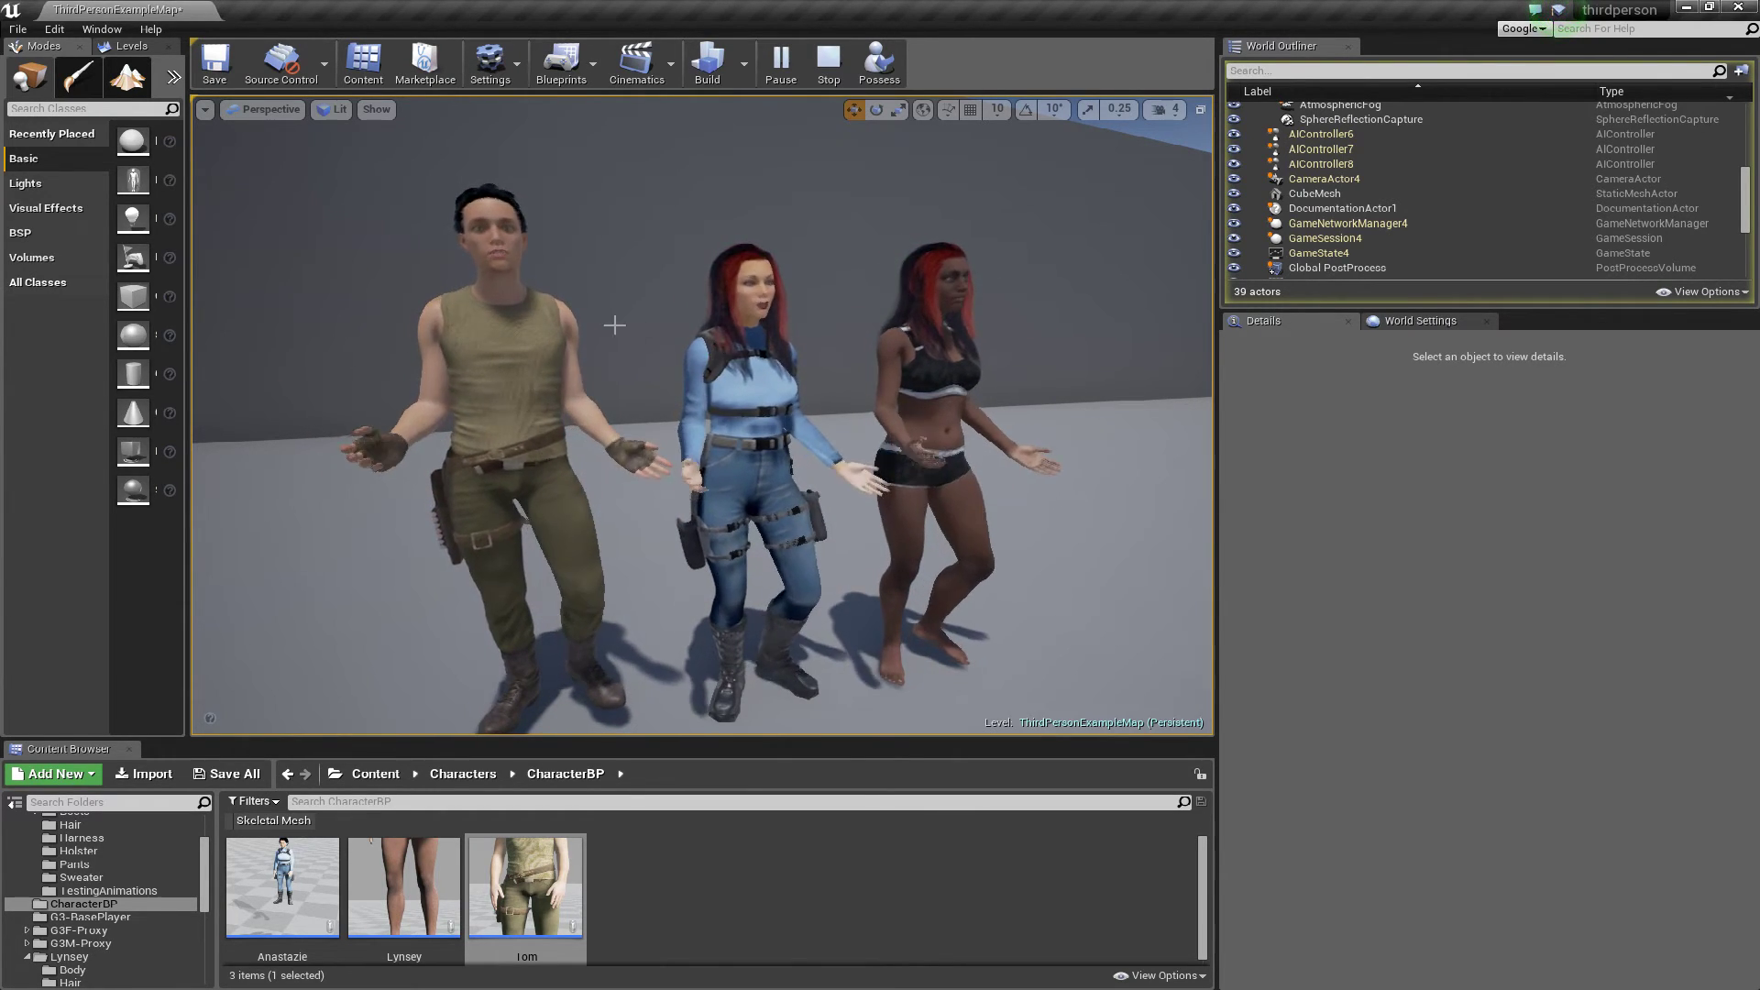
{"action": "left_click", "coordinate": [531, 317]}
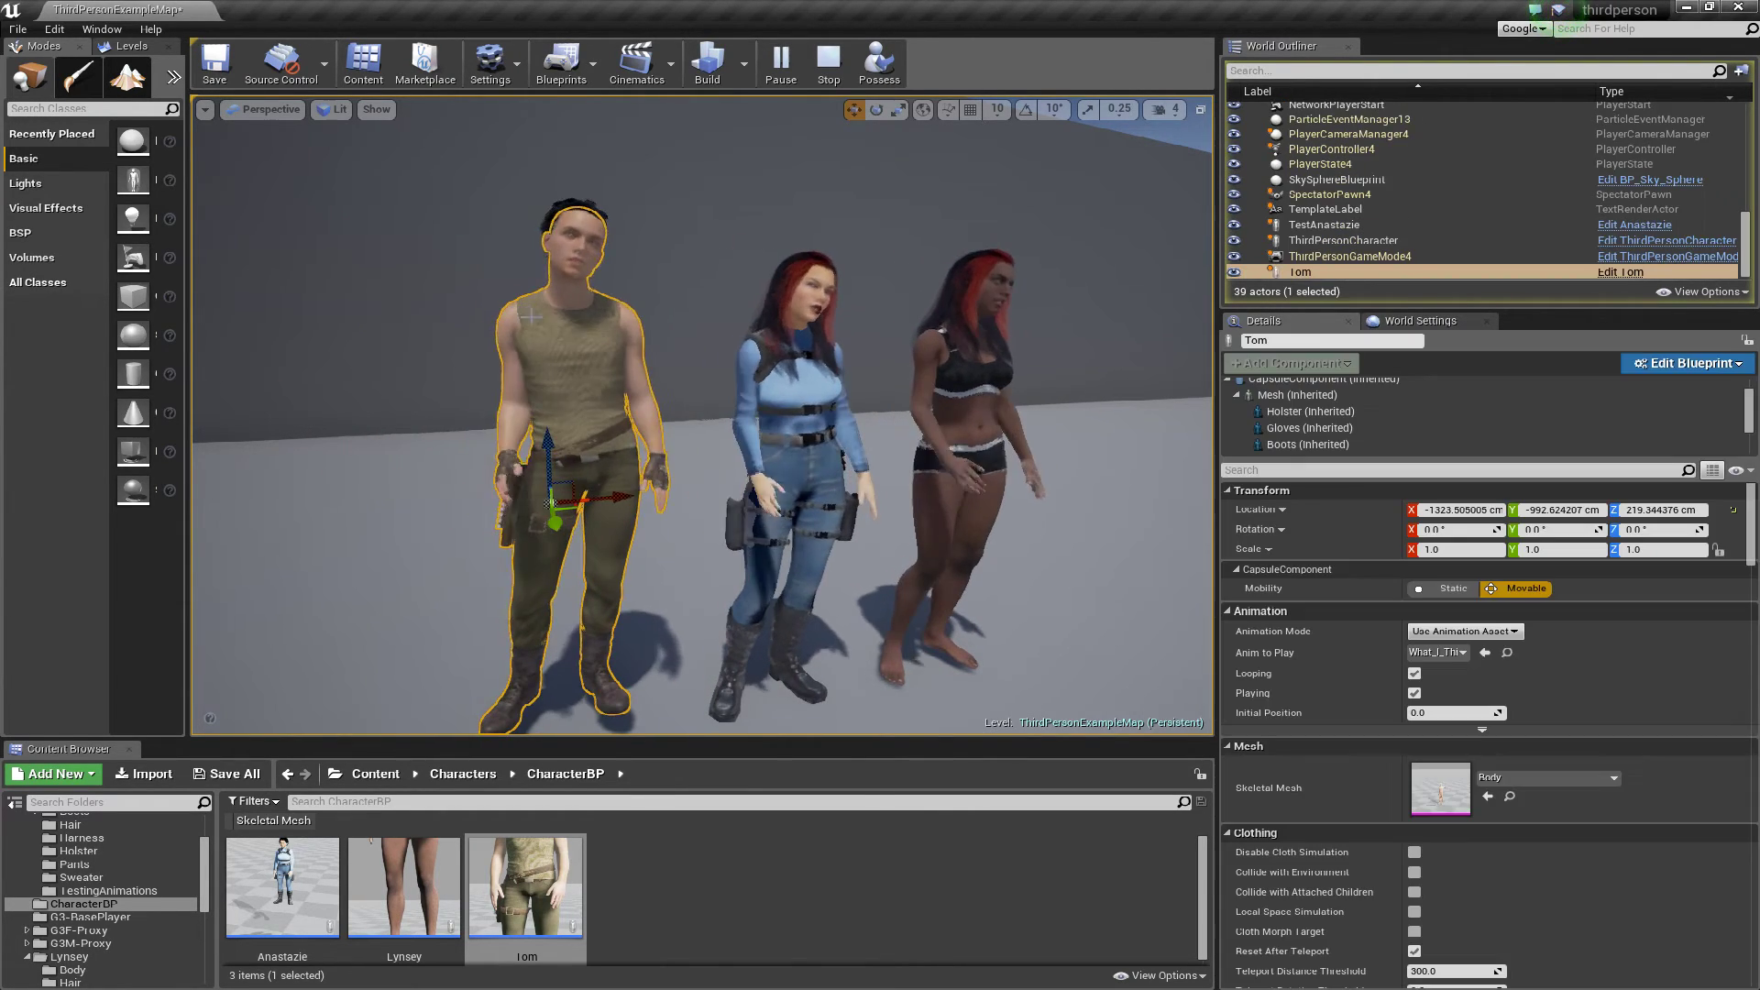
{"action": "left_click", "coordinate": [822, 375]}
{"action": "left_click", "coordinate": [649, 537]}
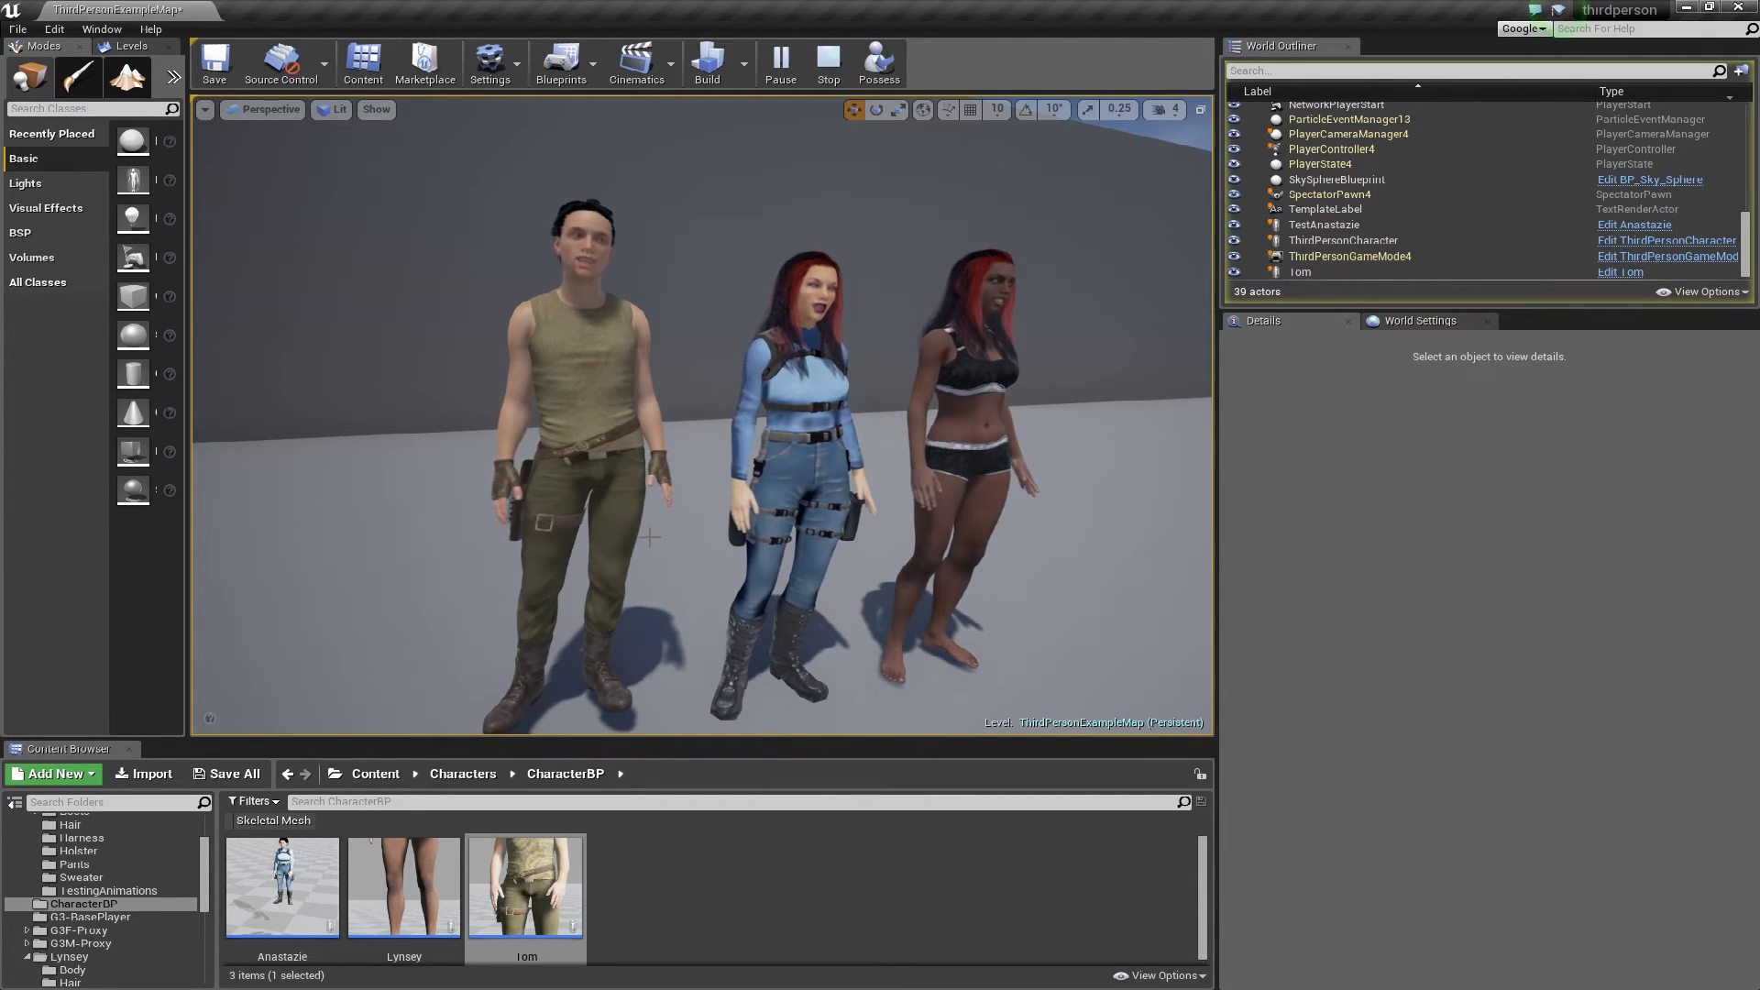
{"action": "left_click", "coordinate": [828, 62]}
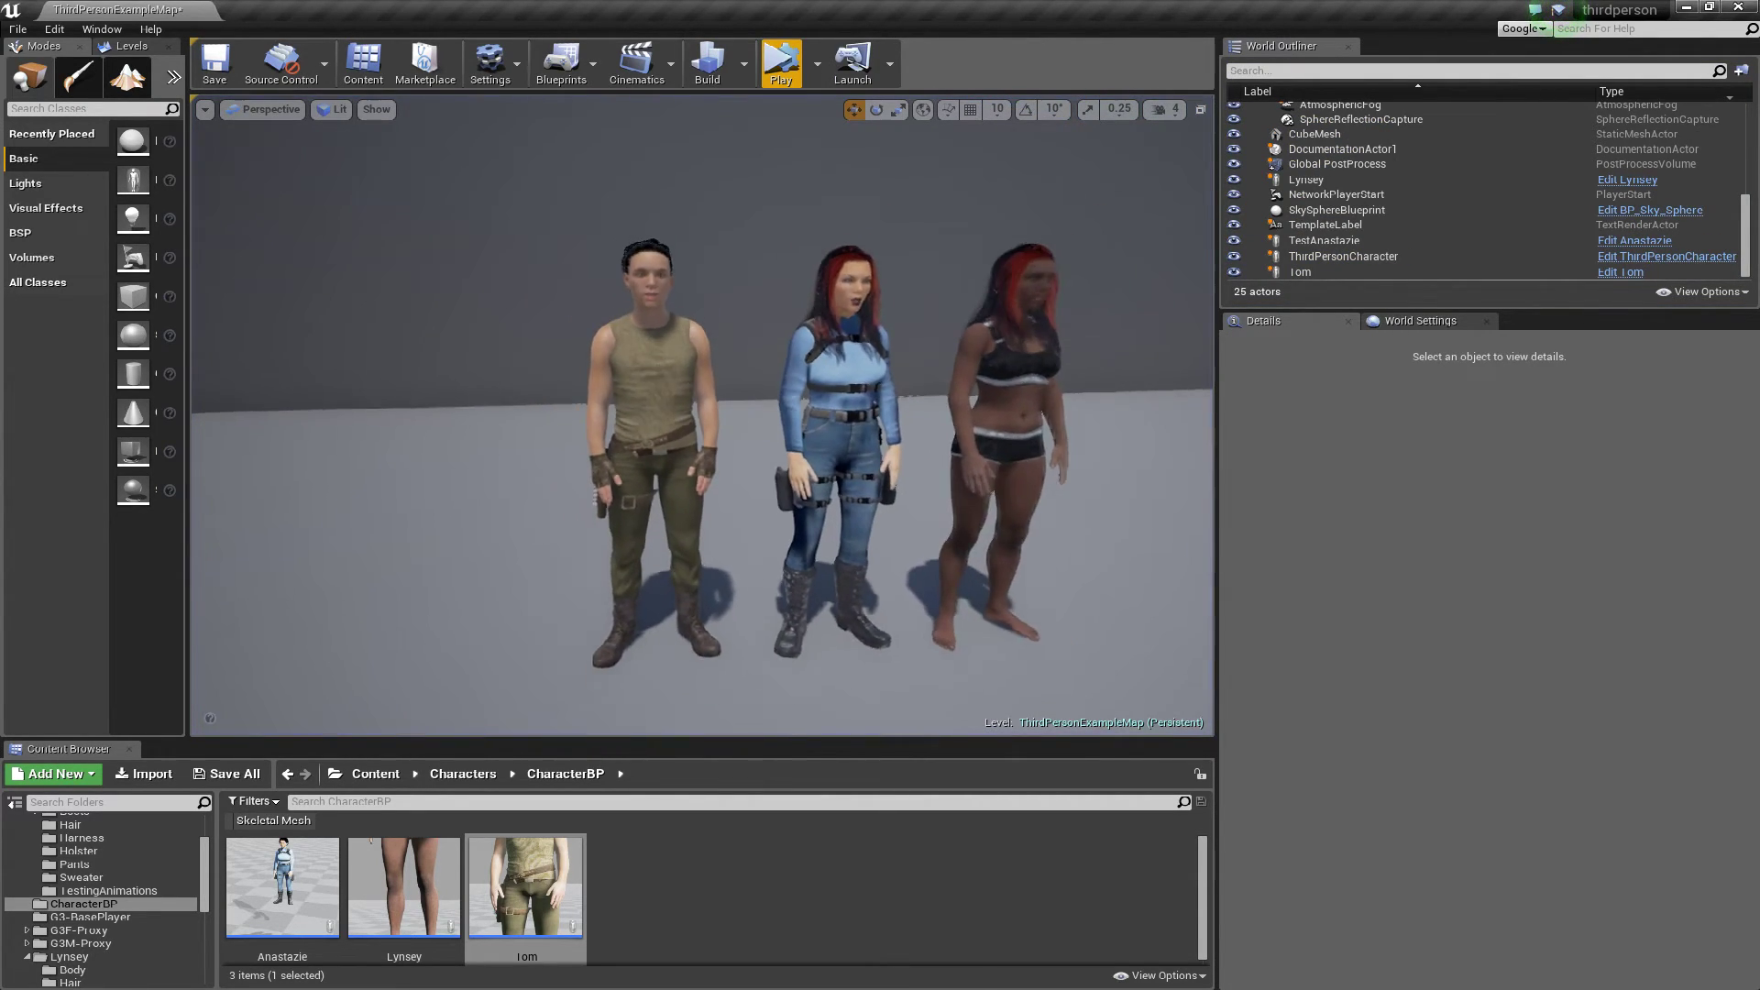
Frame all three characters in the viewport, then restore the editor window with Win+Down
{"action": "left_click_drag", "start_coordinate": [829, 374], "coordinate": [829, 374]}
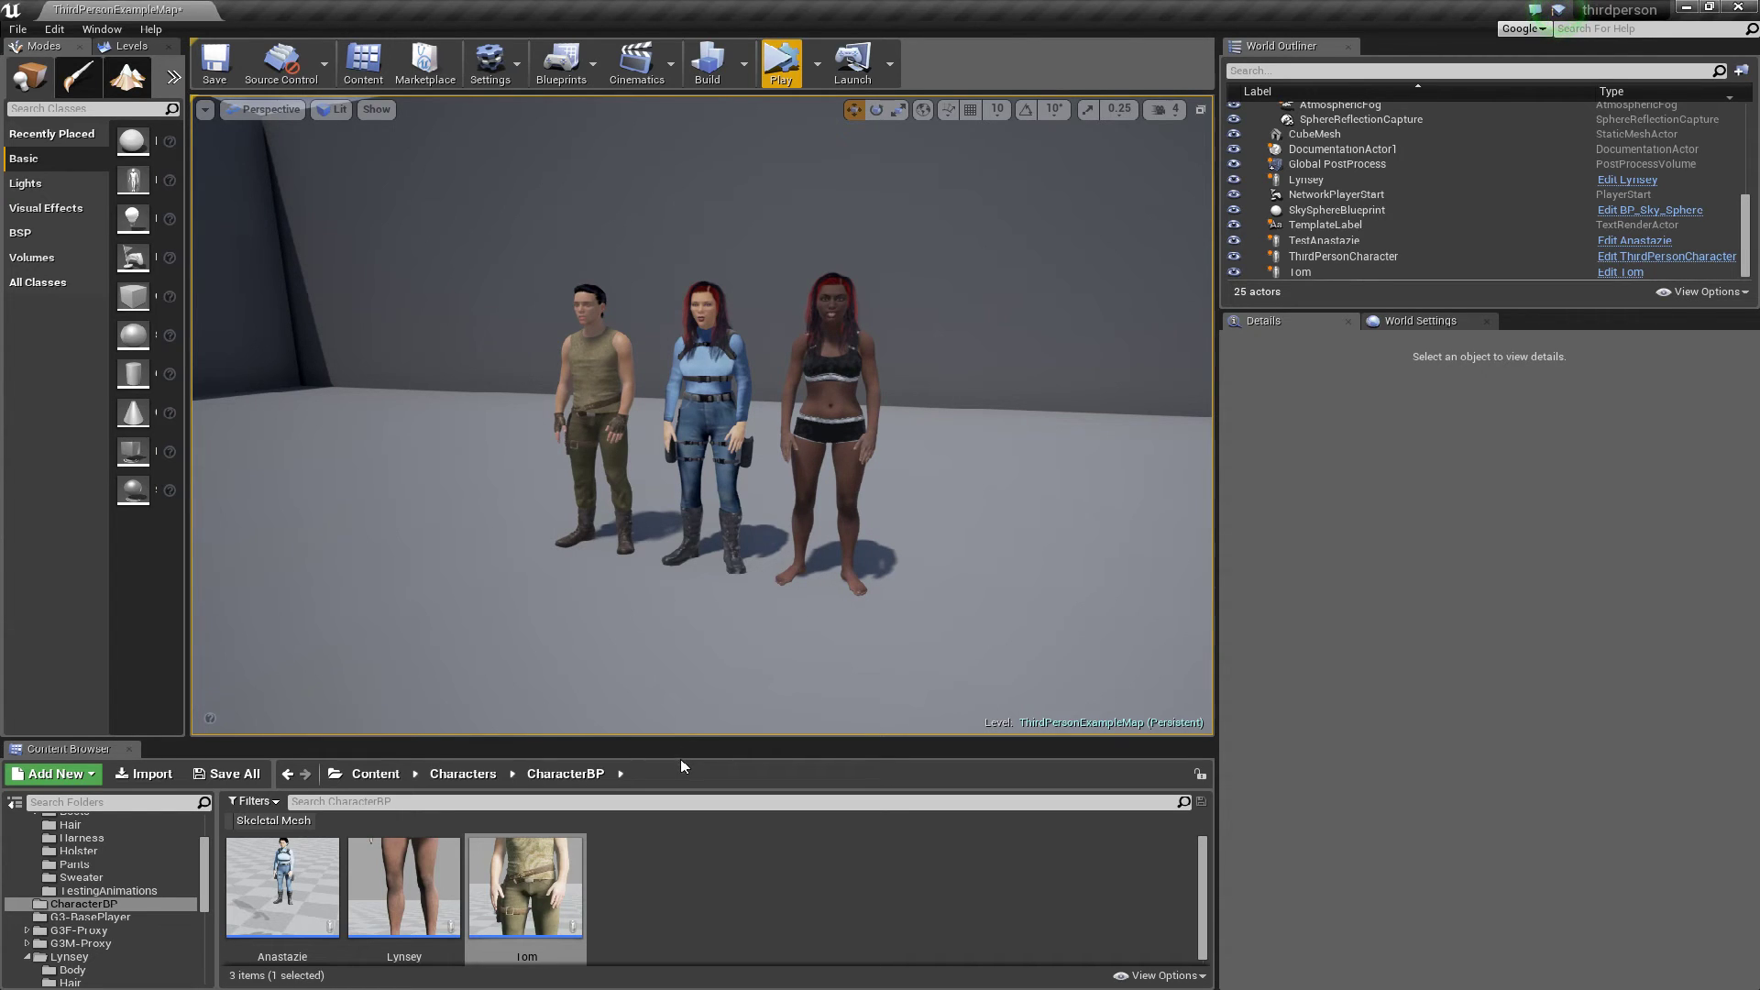
{"action": "key", "text": "super+Down"}
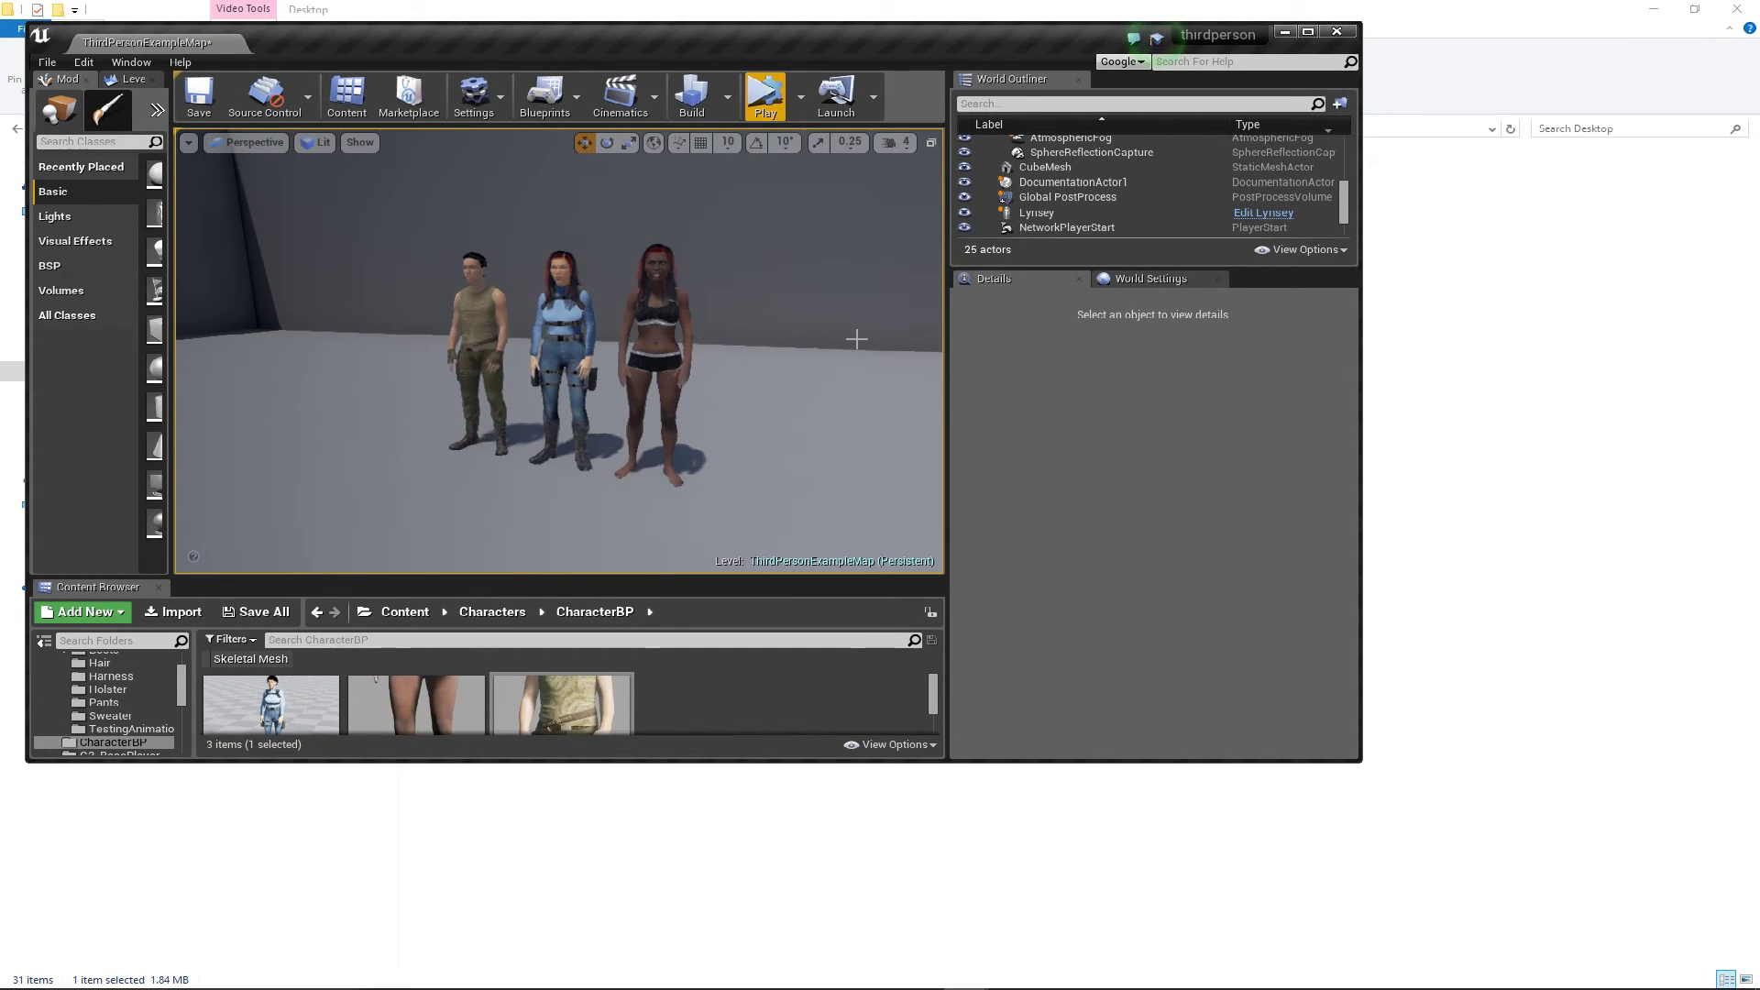
Maximize the editor window by docking its title bar at the top screen edge
{"action": "left_click_drag", "start_coordinate": [890, 41], "coordinate": [931, 2]}
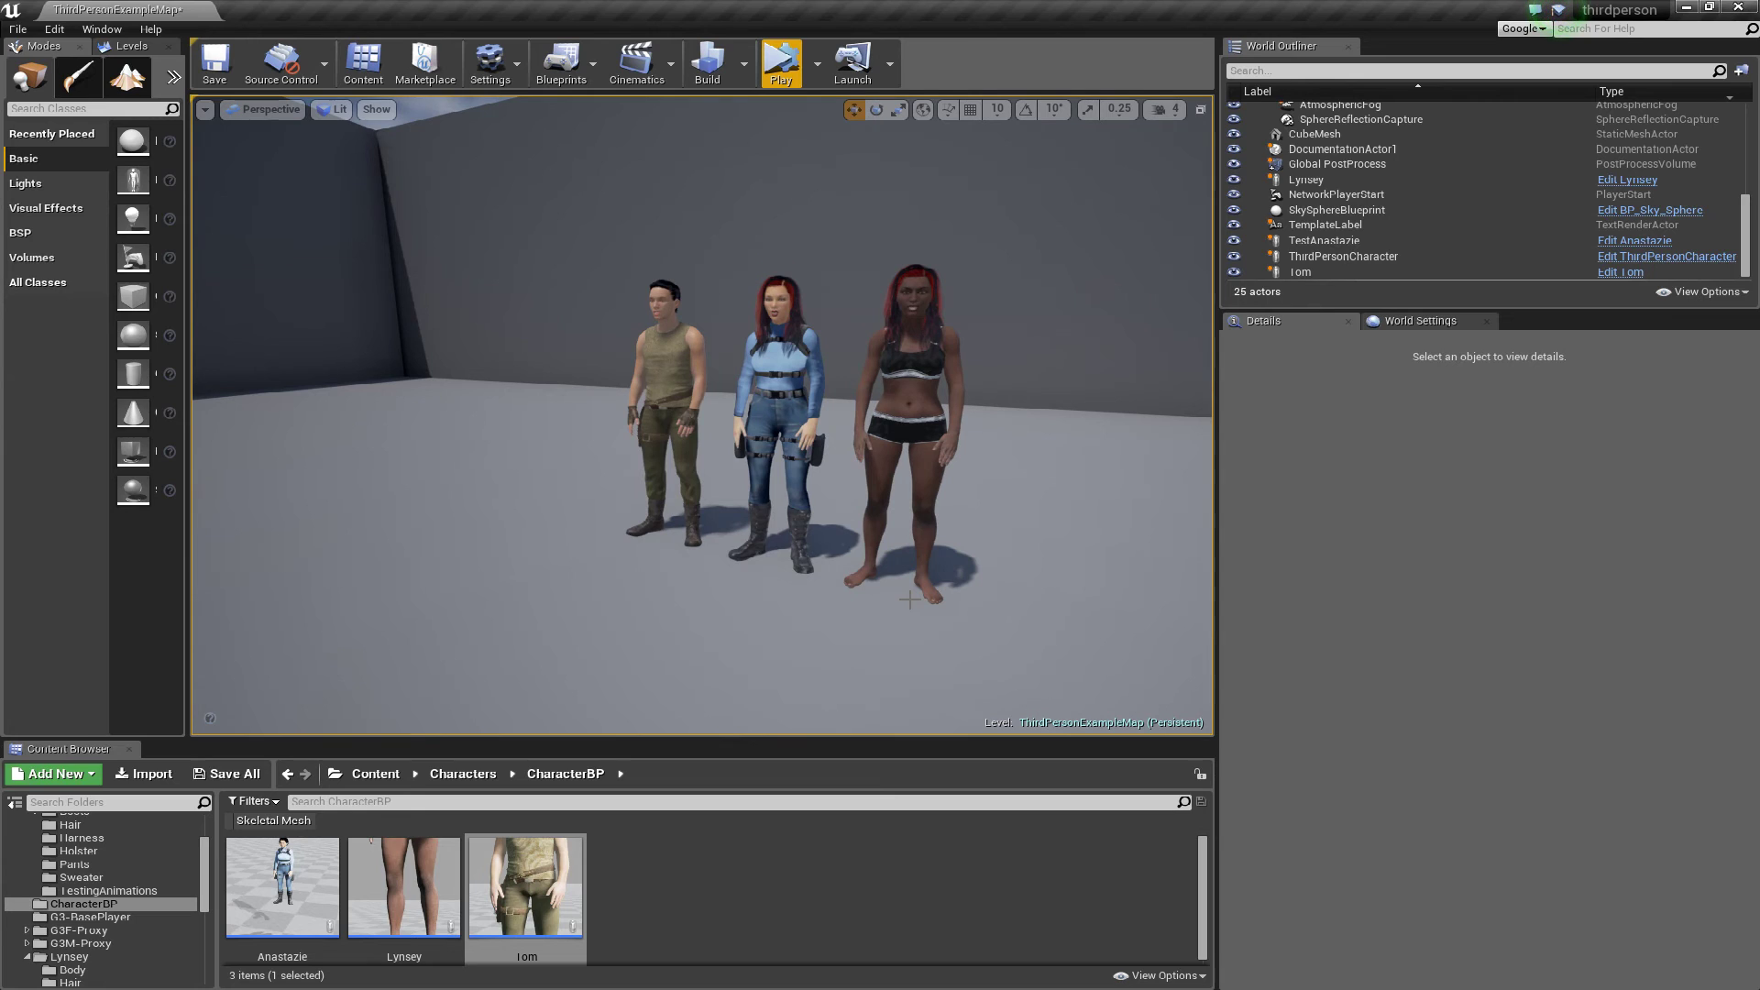
{"action": "left_click_drag", "start_coordinate": [933, 489], "coordinate": [933, 316]}
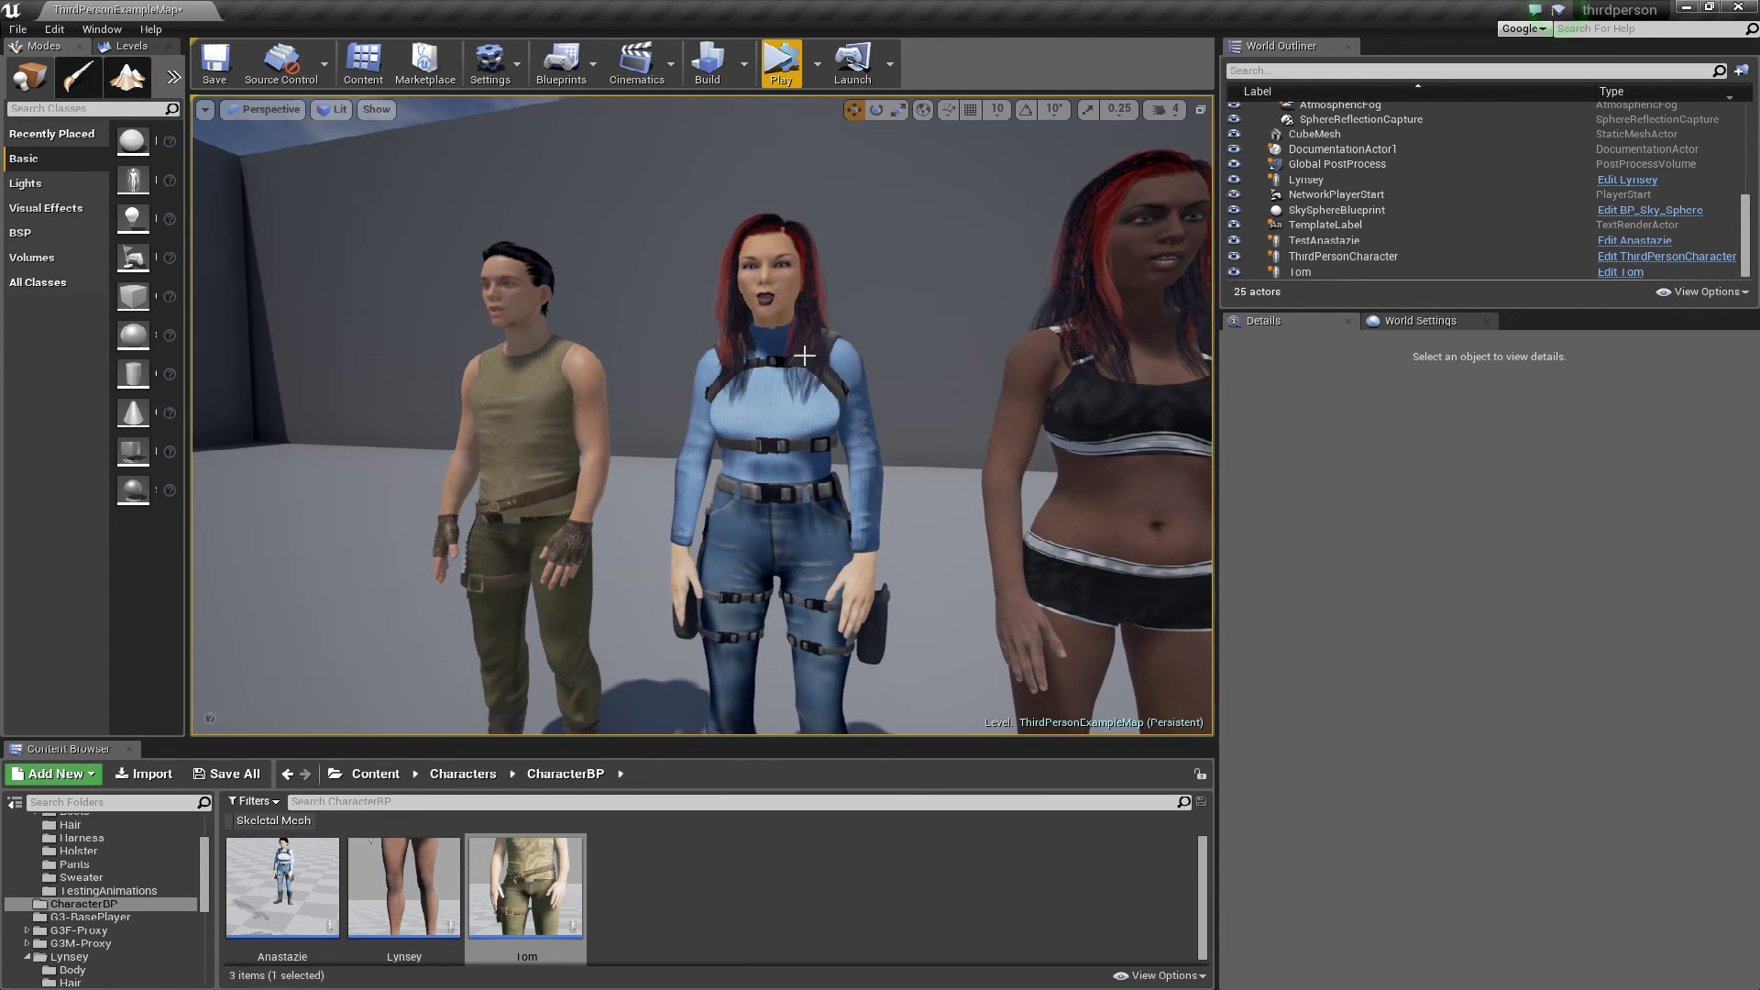
{"action": "left_click", "coordinate": [752, 273]}
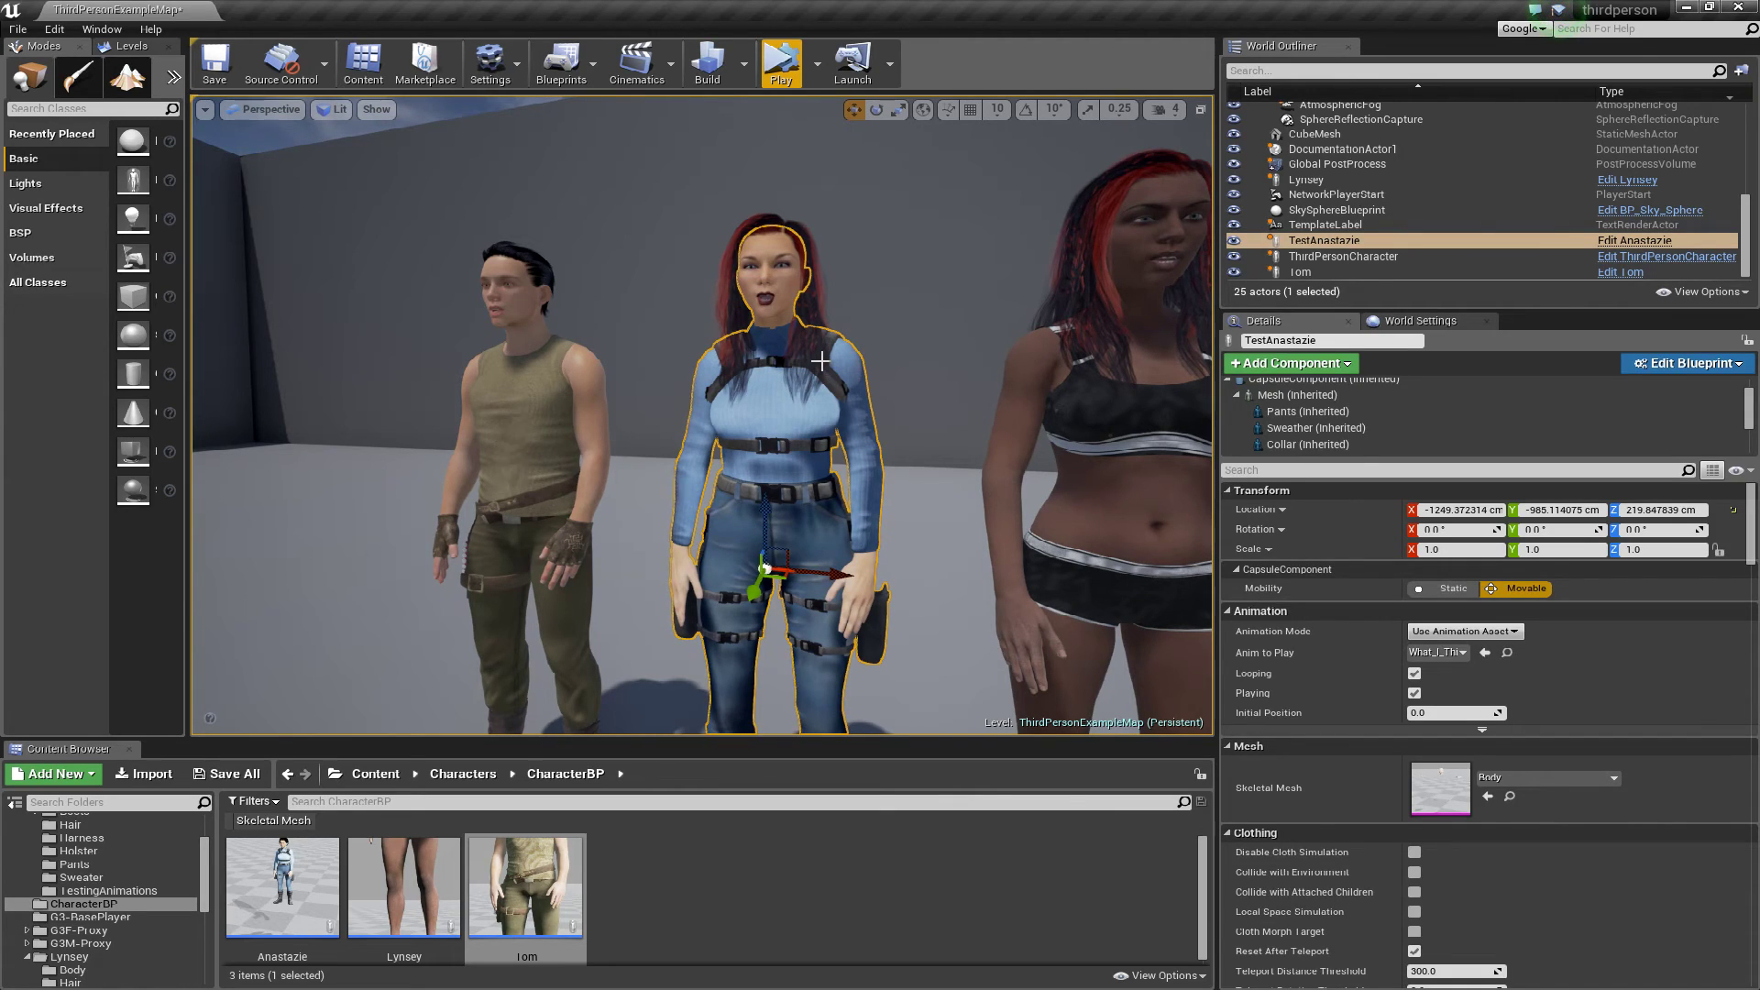
{"action": "key", "text": "Escape"}
{"action": "left_click", "coordinate": [795, 430]}
{"action": "key", "text": "Escape"}
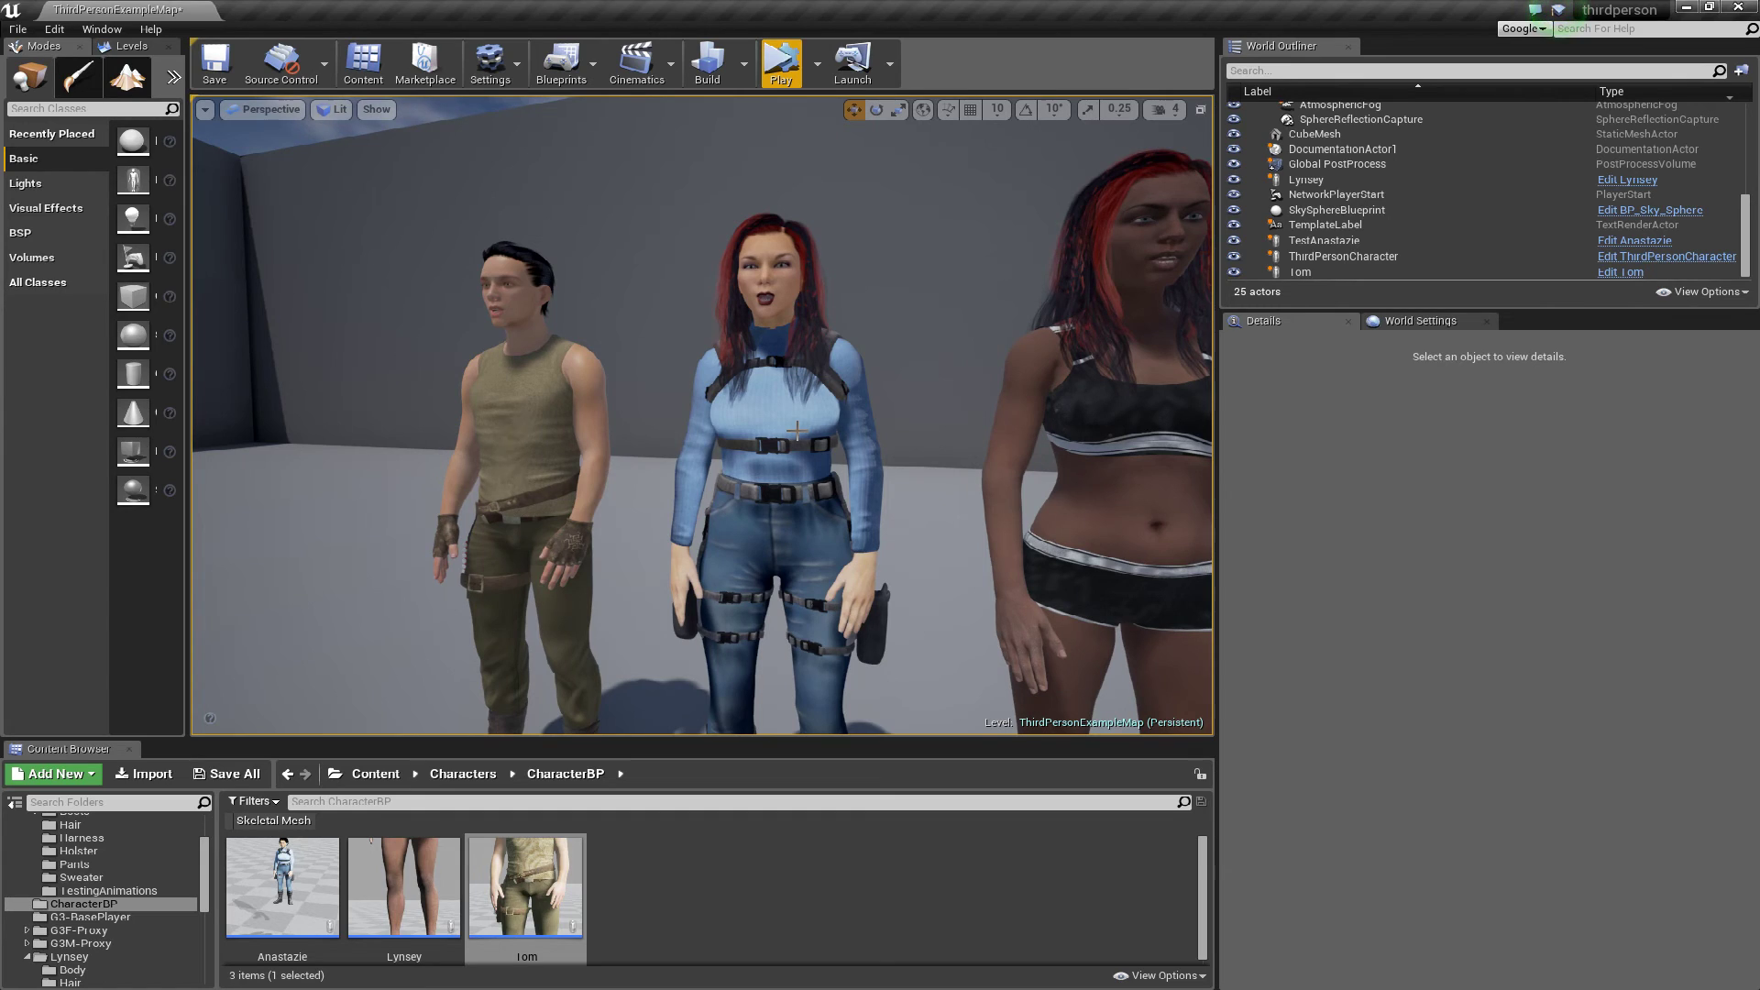
{"action": "left_click", "coordinate": [795, 429]}
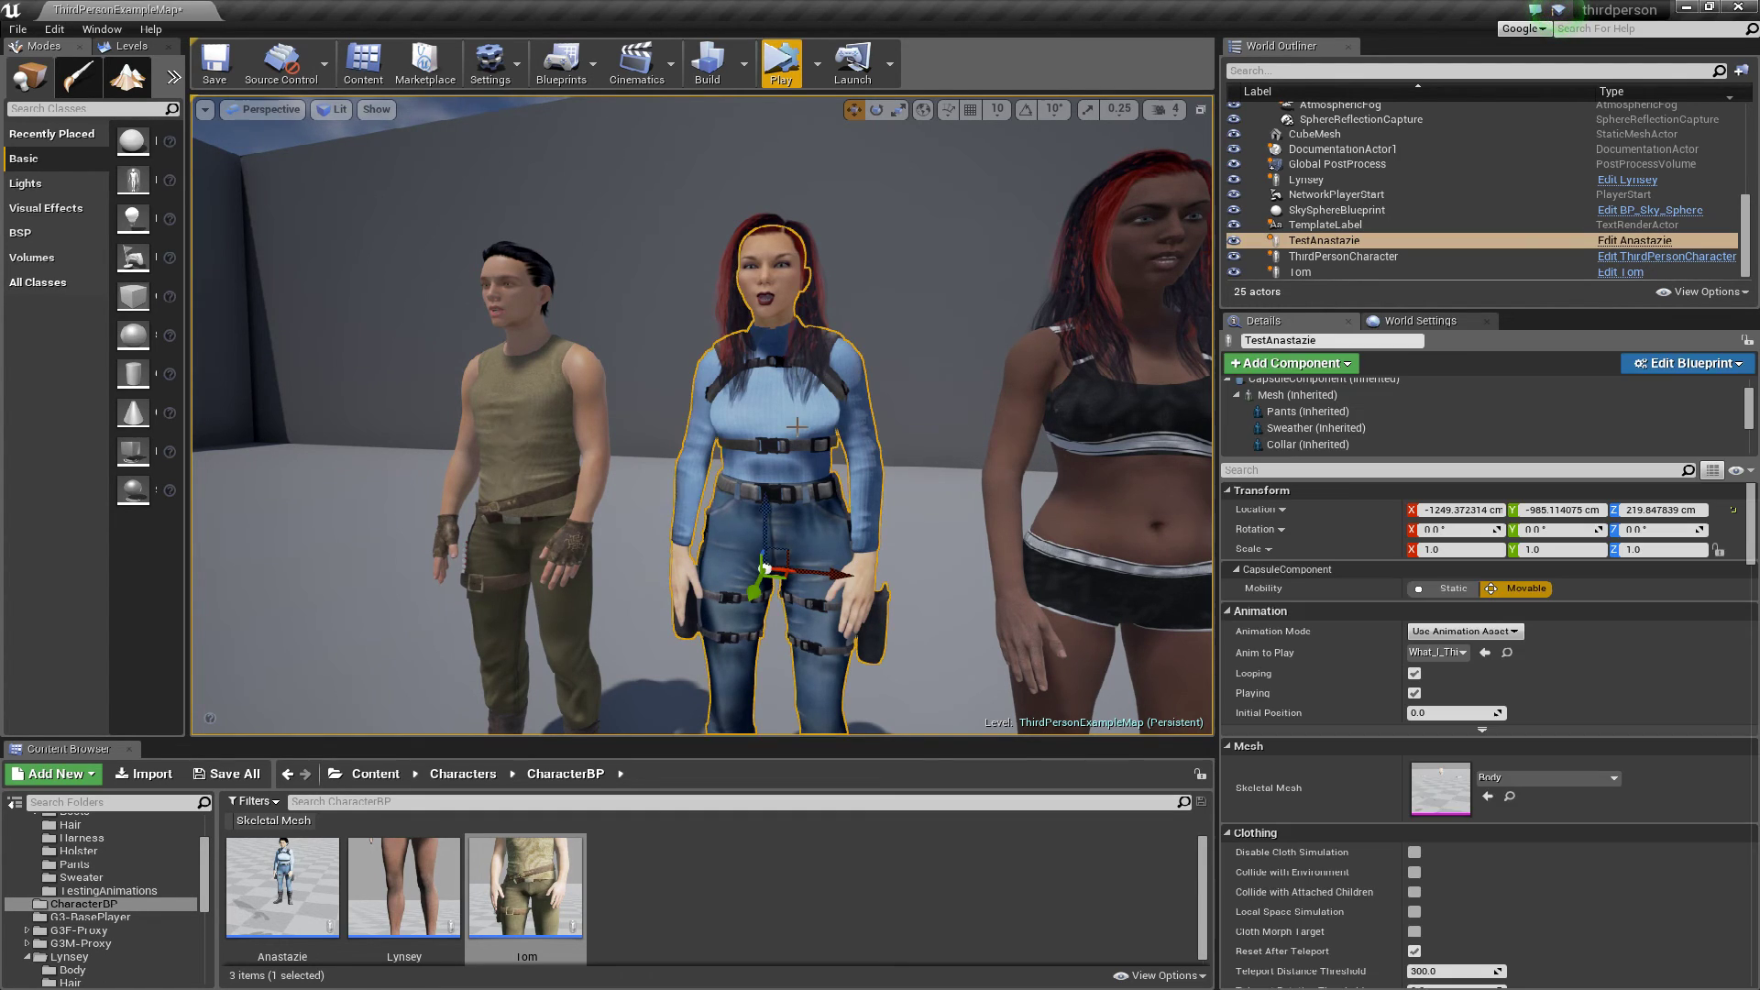
{"action": "scroll", "coordinate": [862, 478], "scroll_direction": "down", "scroll_amount": 5}
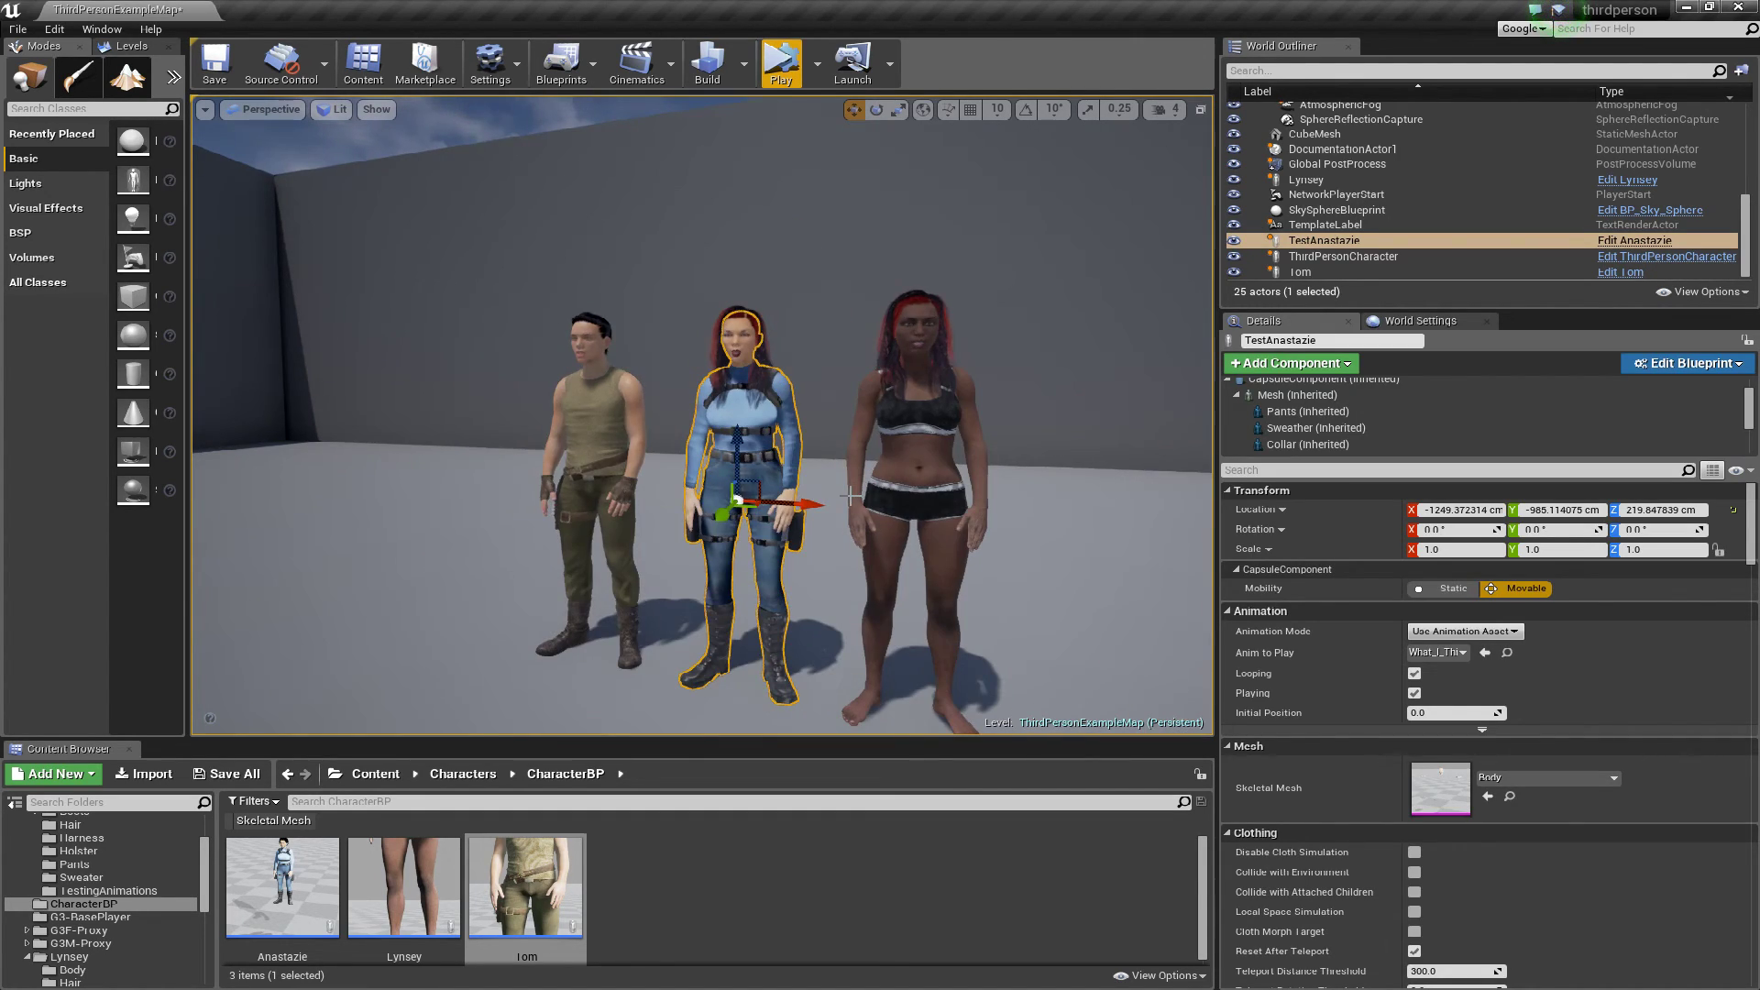
{"action": "scroll", "coordinate": [845, 495], "scroll_direction": "up", "scroll_amount": 5}
{"action": "scroll", "coordinate": [846, 495], "scroll_direction": "down", "scroll_amount": 5}
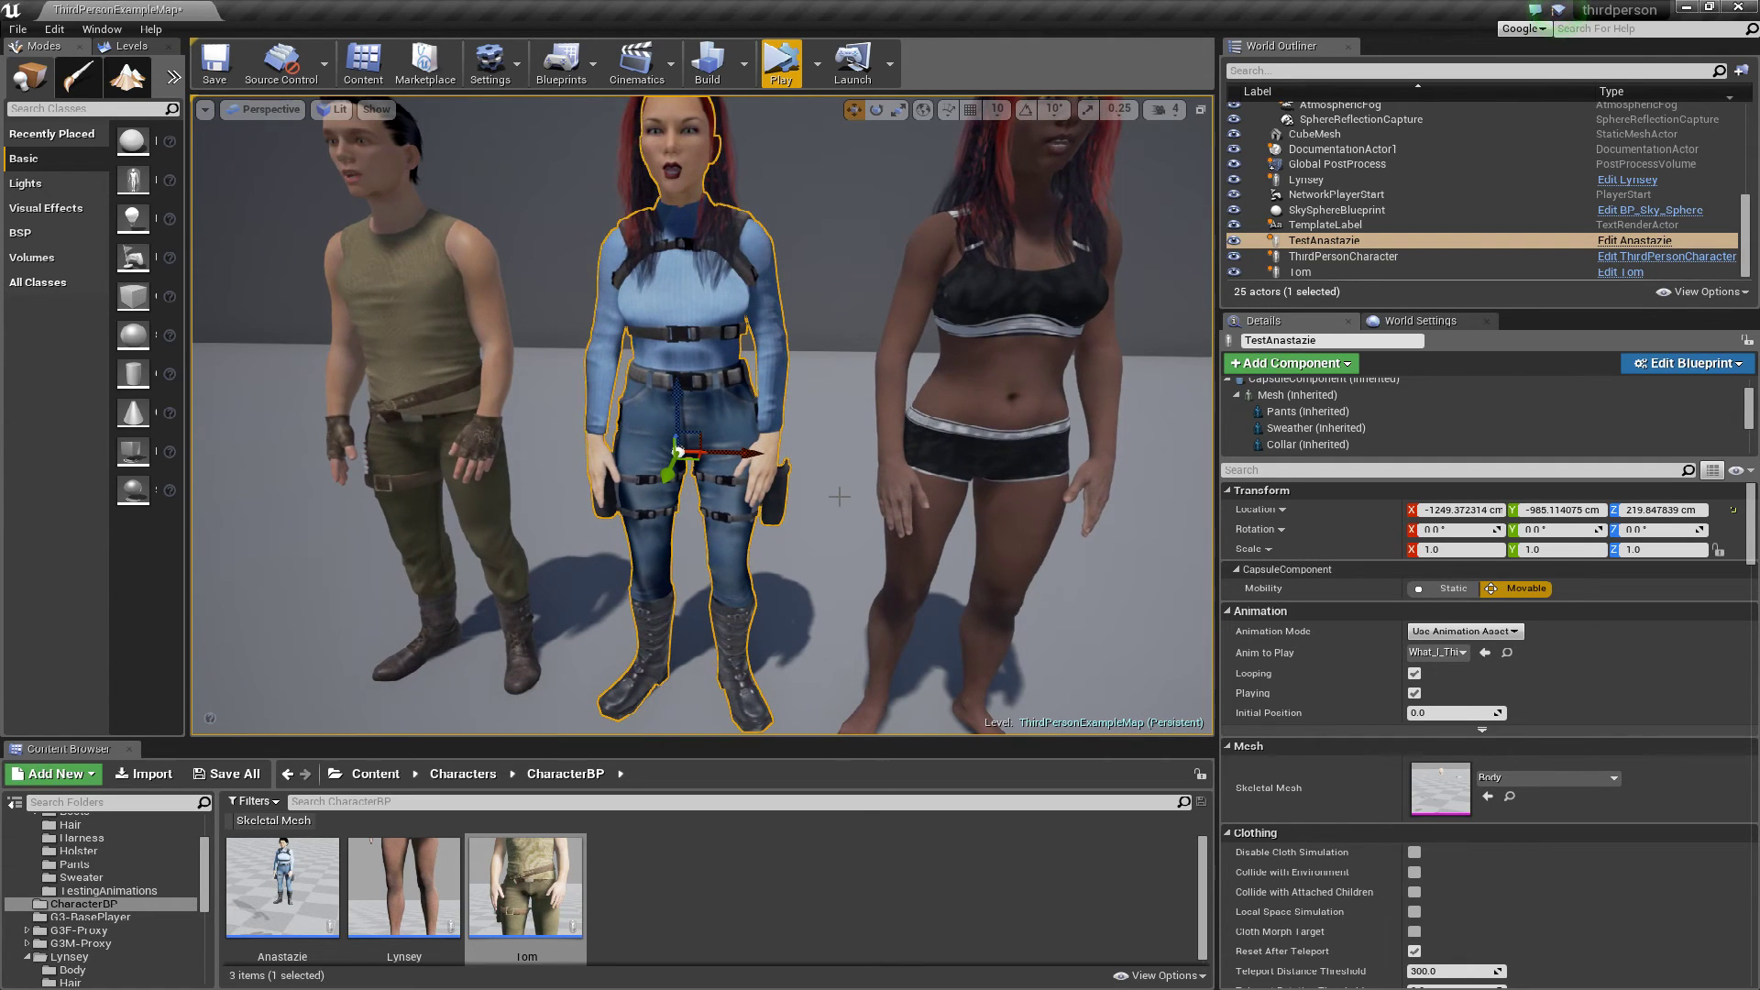
{"action": "scroll", "coordinate": [702, 416], "scroll_direction": "down", "scroll_amount": 10}
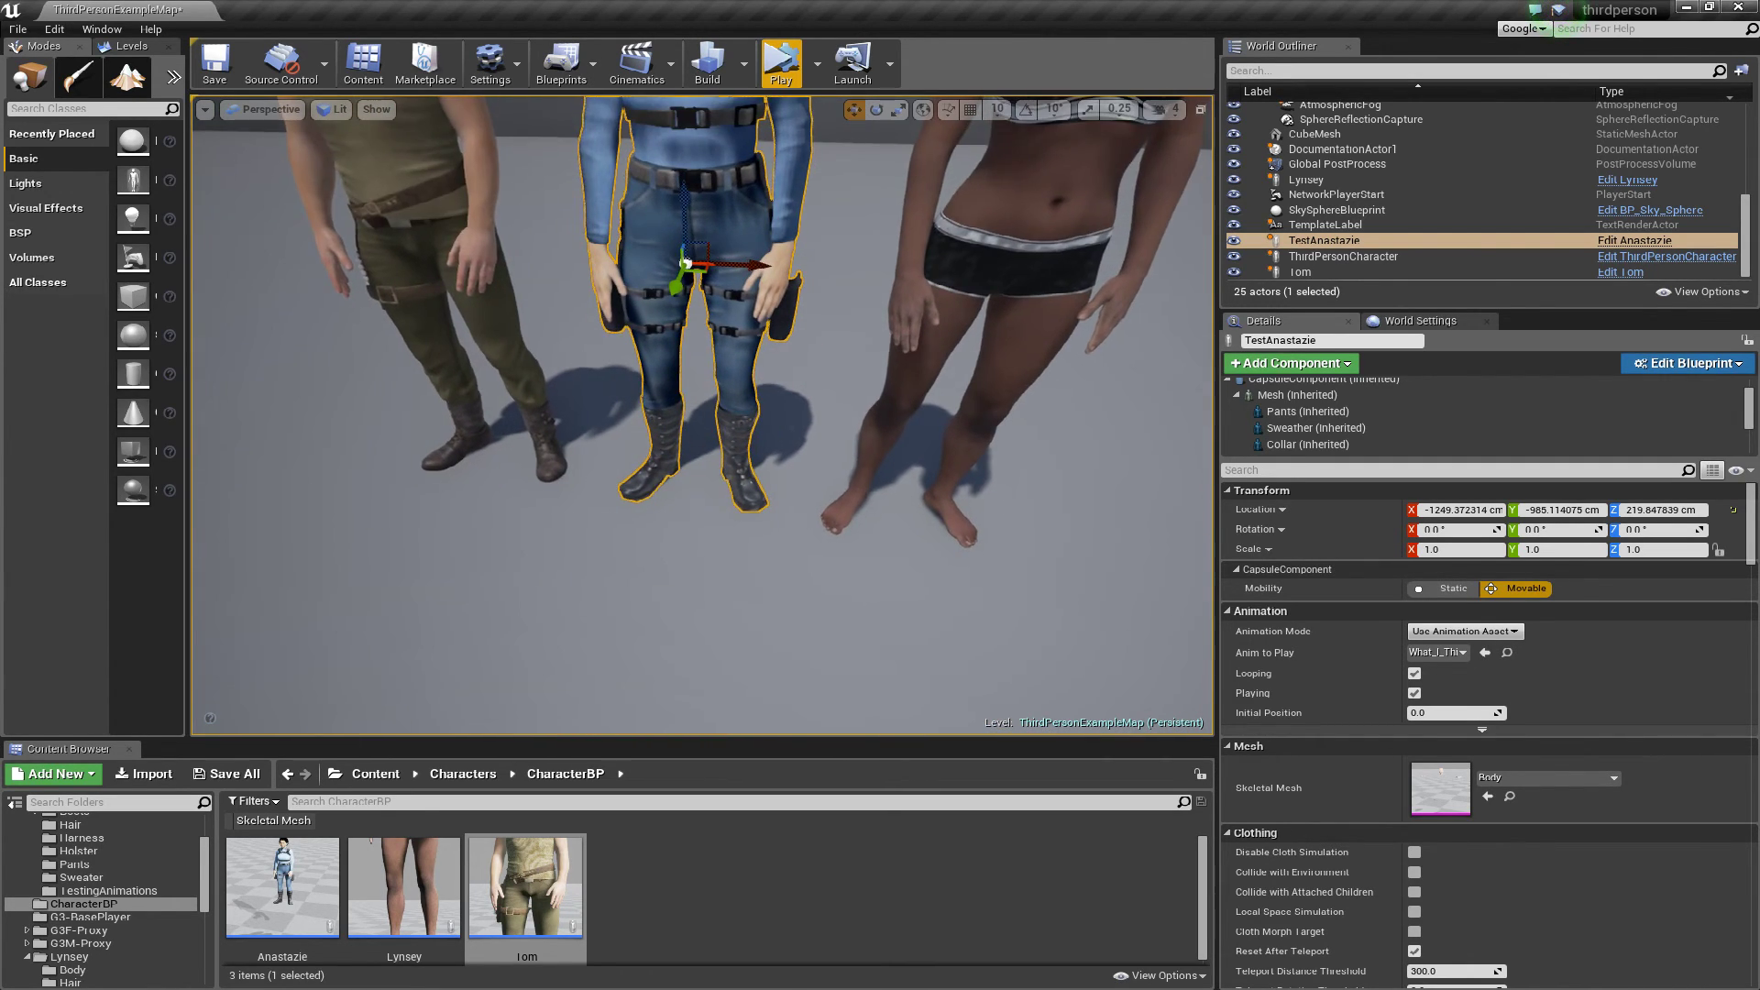
{"action": "right_click_drag", "start_coordinate": [702, 415], "coordinate": [725, 339]}
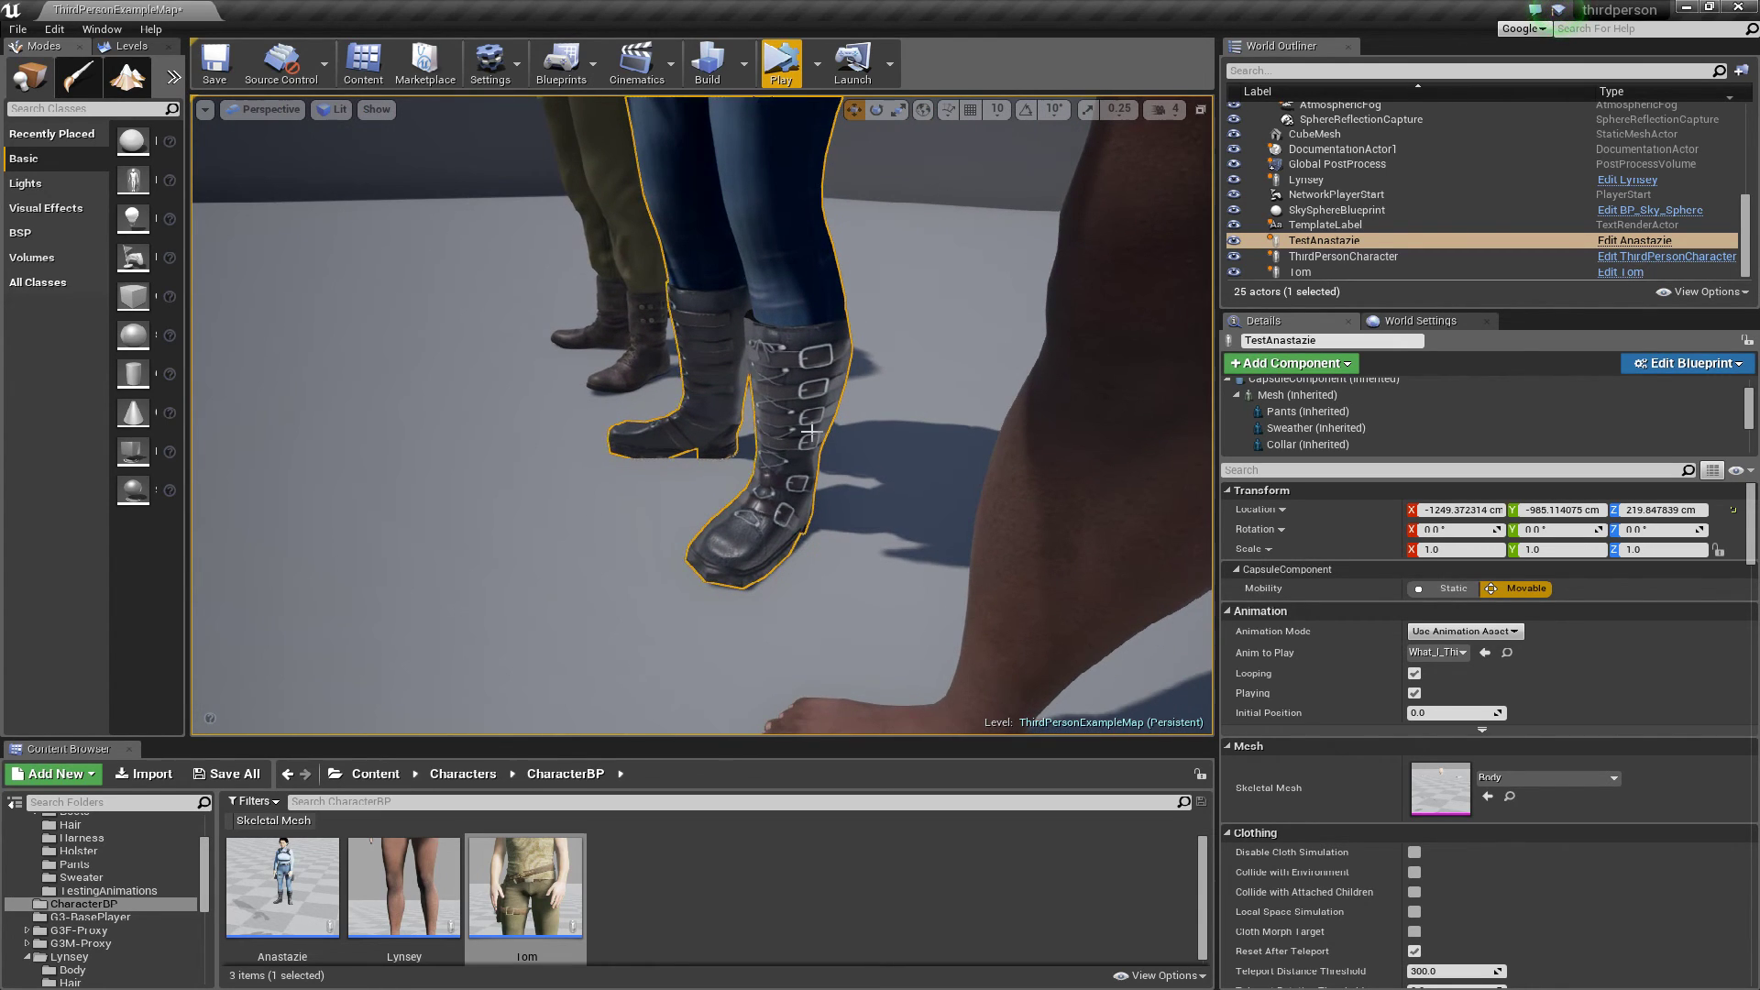
{"action": "left_click", "coordinate": [871, 566]}
{"action": "right_click_drag", "start_coordinate": [892, 410], "coordinate": [889, 415]}
{"action": "left_click_drag", "start_coordinate": [820, 399], "coordinate": [907, 550]}
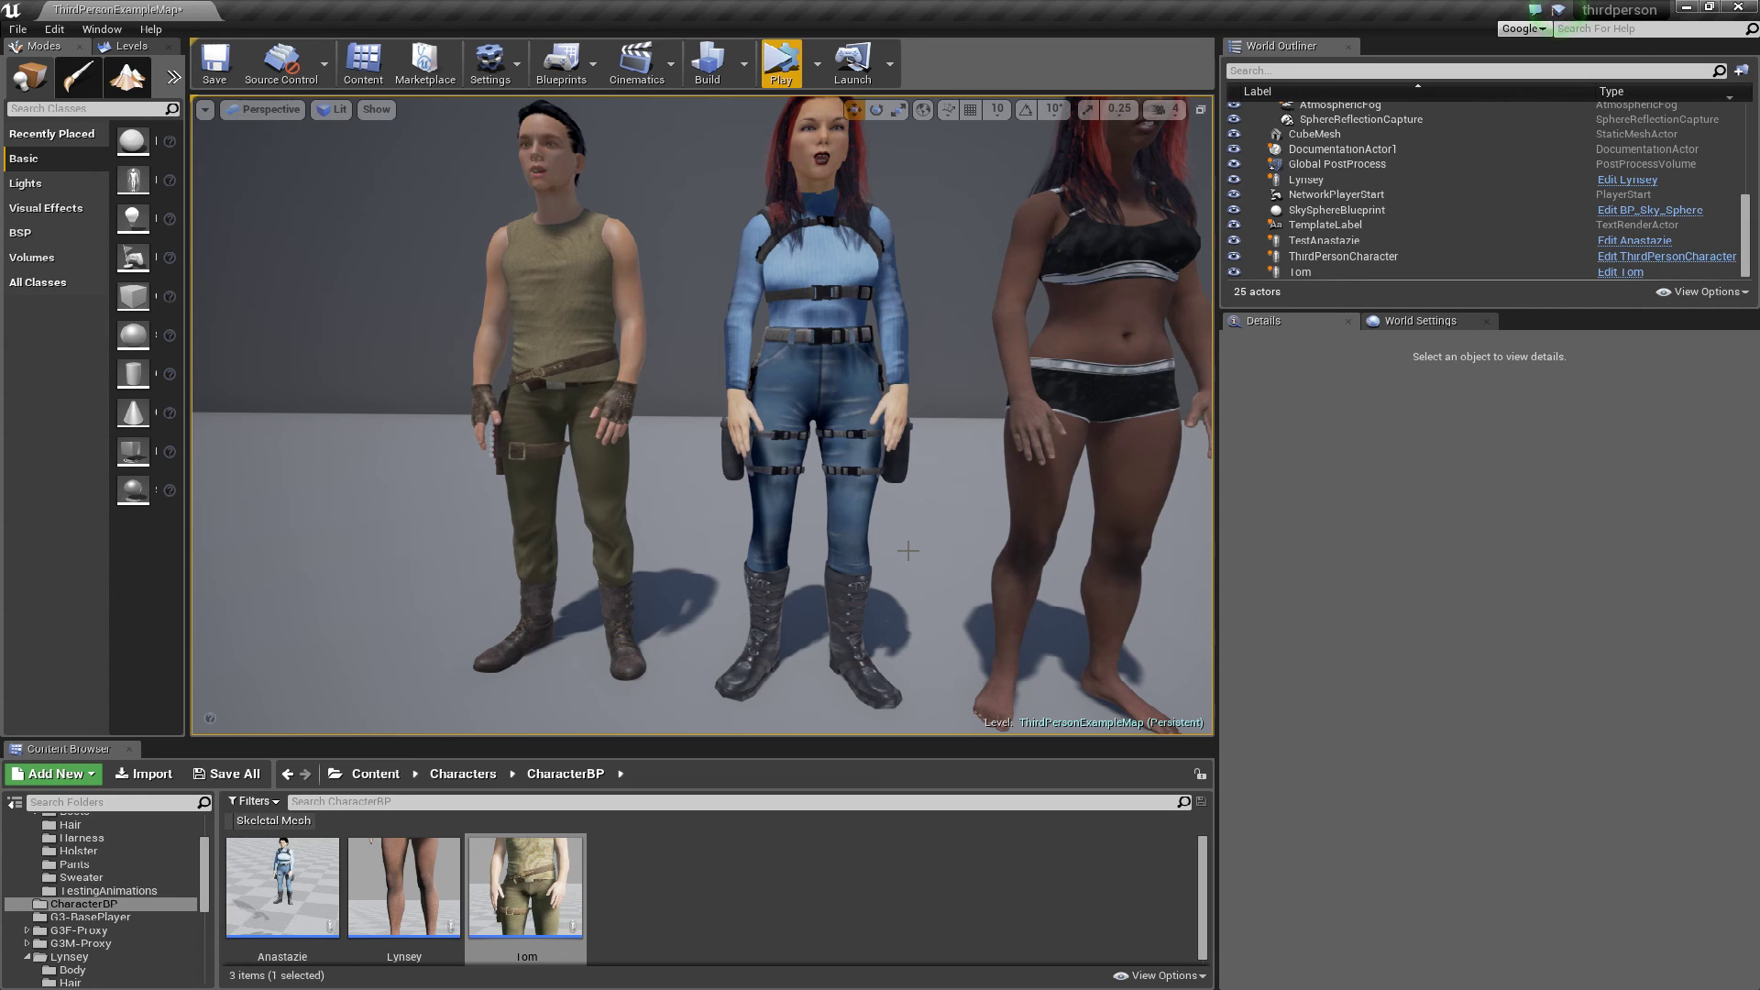
{"action": "mouse_move", "coordinate": [957, 504]}
{"action": "left_mouse_down"}
{"action": "mouse_move", "coordinate": [979, 628]}
{"action": "mouse_move", "coordinate": [954, 596]}
{"action": "mouse_move", "coordinate": [957, 503]}
{"action": "left_mouse_up"}
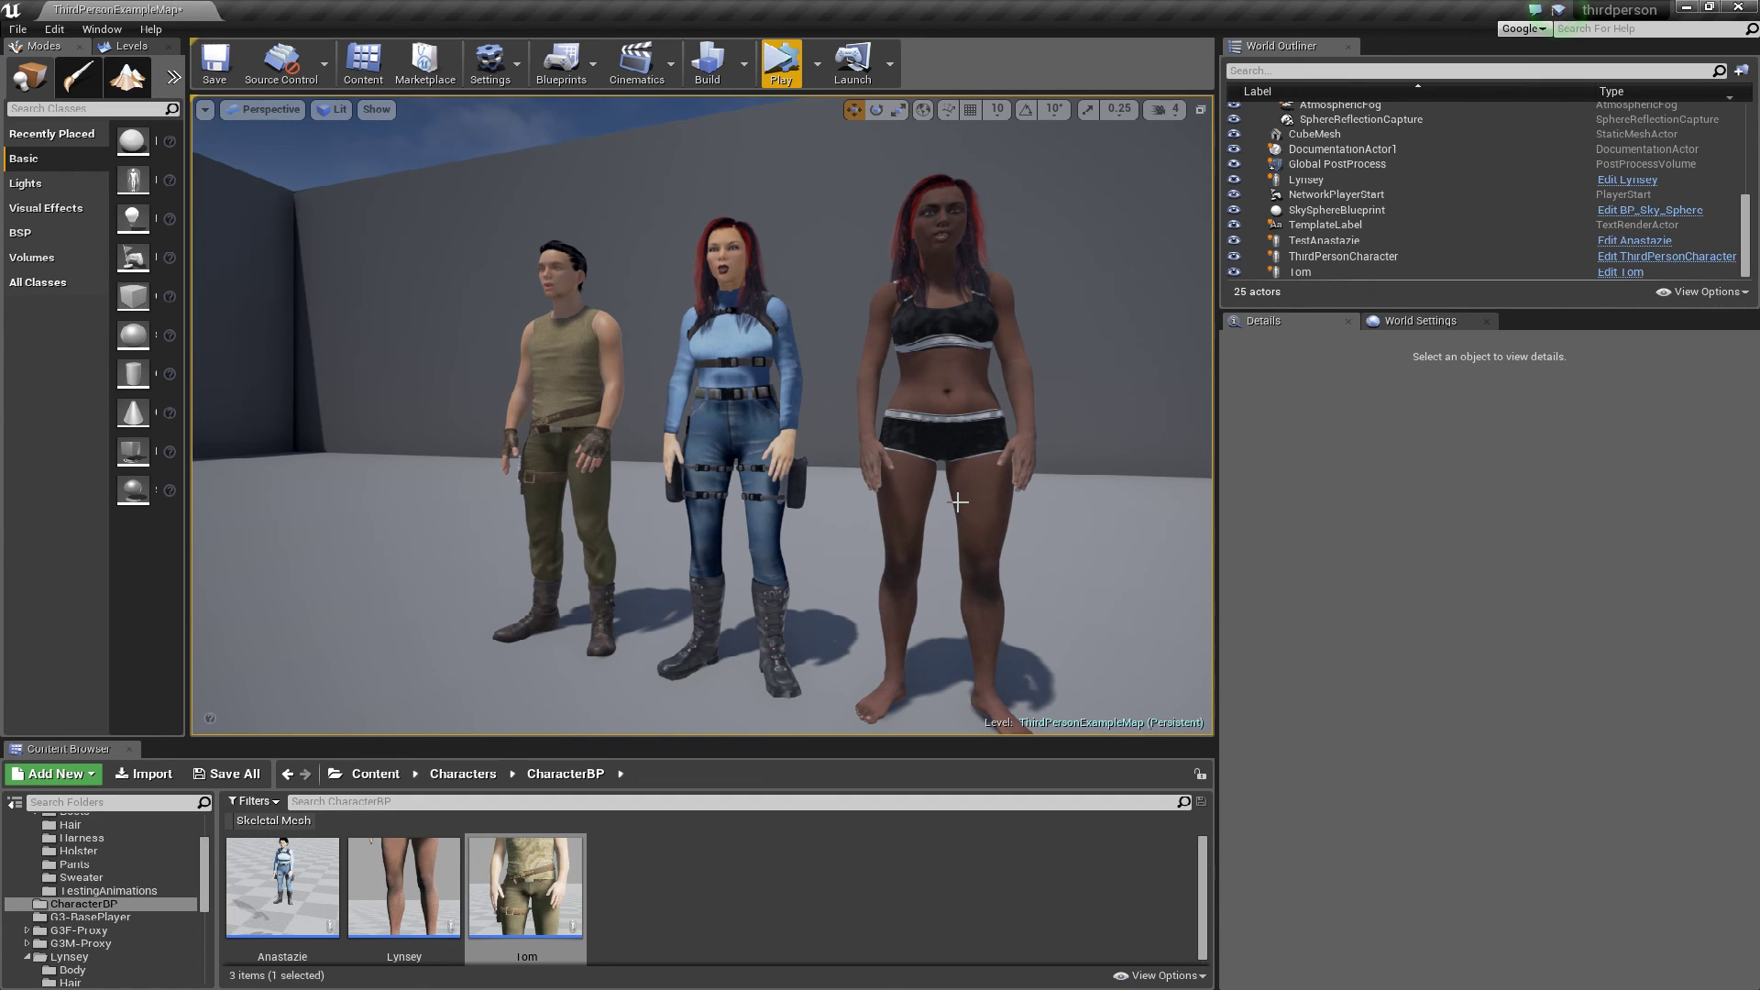